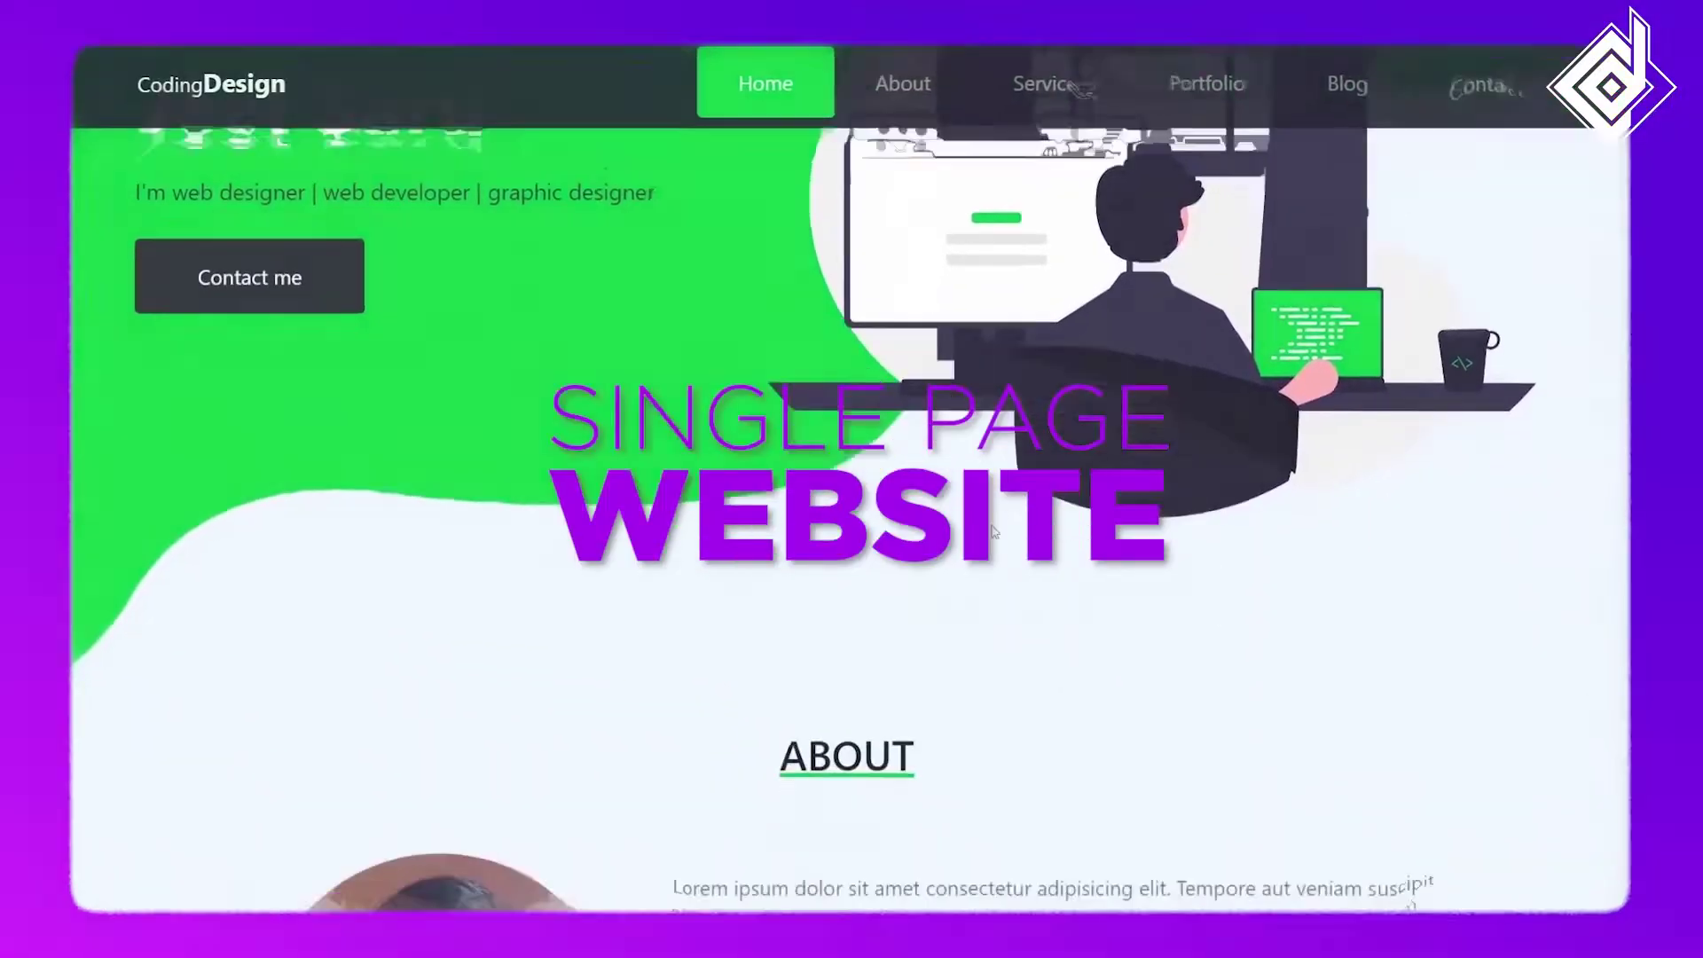
{"action": "scroll", "coordinate": [993, 531], "scroll_direction": "down", "scroll_amount": 5}
{"action": "scroll", "coordinate": [993, 531], "scroll_direction": "down", "scroll_amount": 3}
{"action": "scroll", "coordinate": [993, 530], "scroll_direction": "down", "scroll_amount": 3}
{"action": "scroll", "coordinate": [996, 528], "scroll_direction": "down", "scroll_amount": 3}
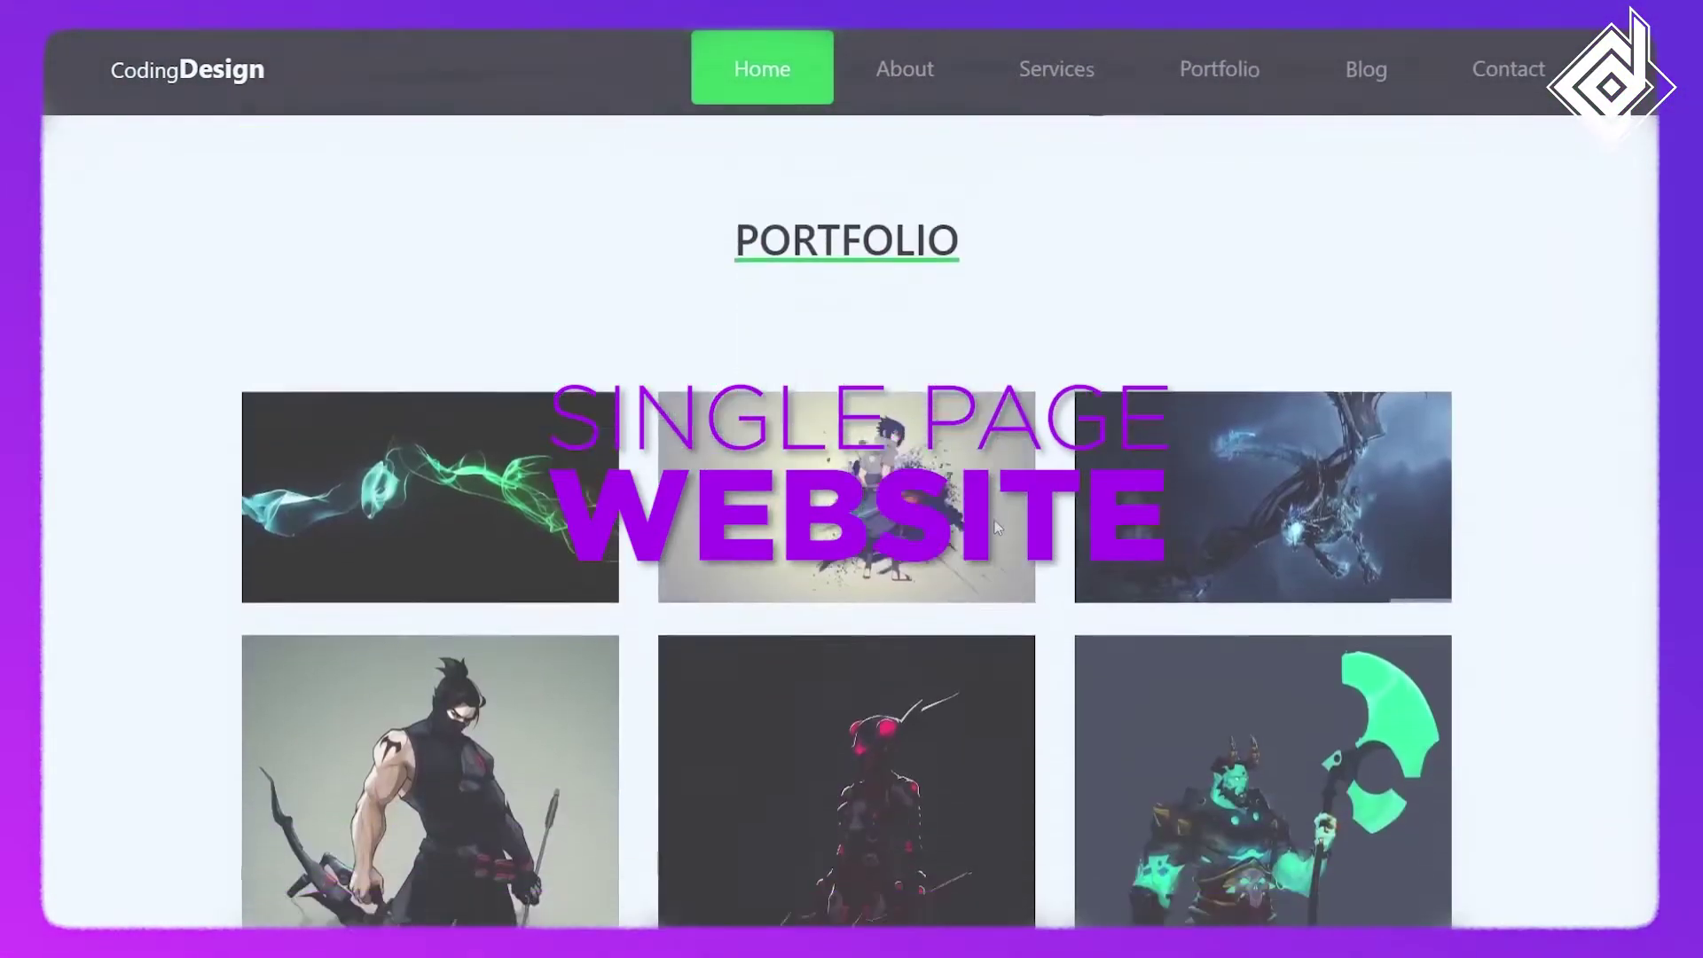
{"action": "scroll", "coordinate": [994, 519], "scroll_direction": "down", "scroll_amount": 2}
{"action": "scroll", "coordinate": [994, 508], "scroll_direction": "down", "scroll_amount": 2}
{"action": "scroll", "coordinate": [994, 509], "scroll_direction": "down", "scroll_amount": 2}
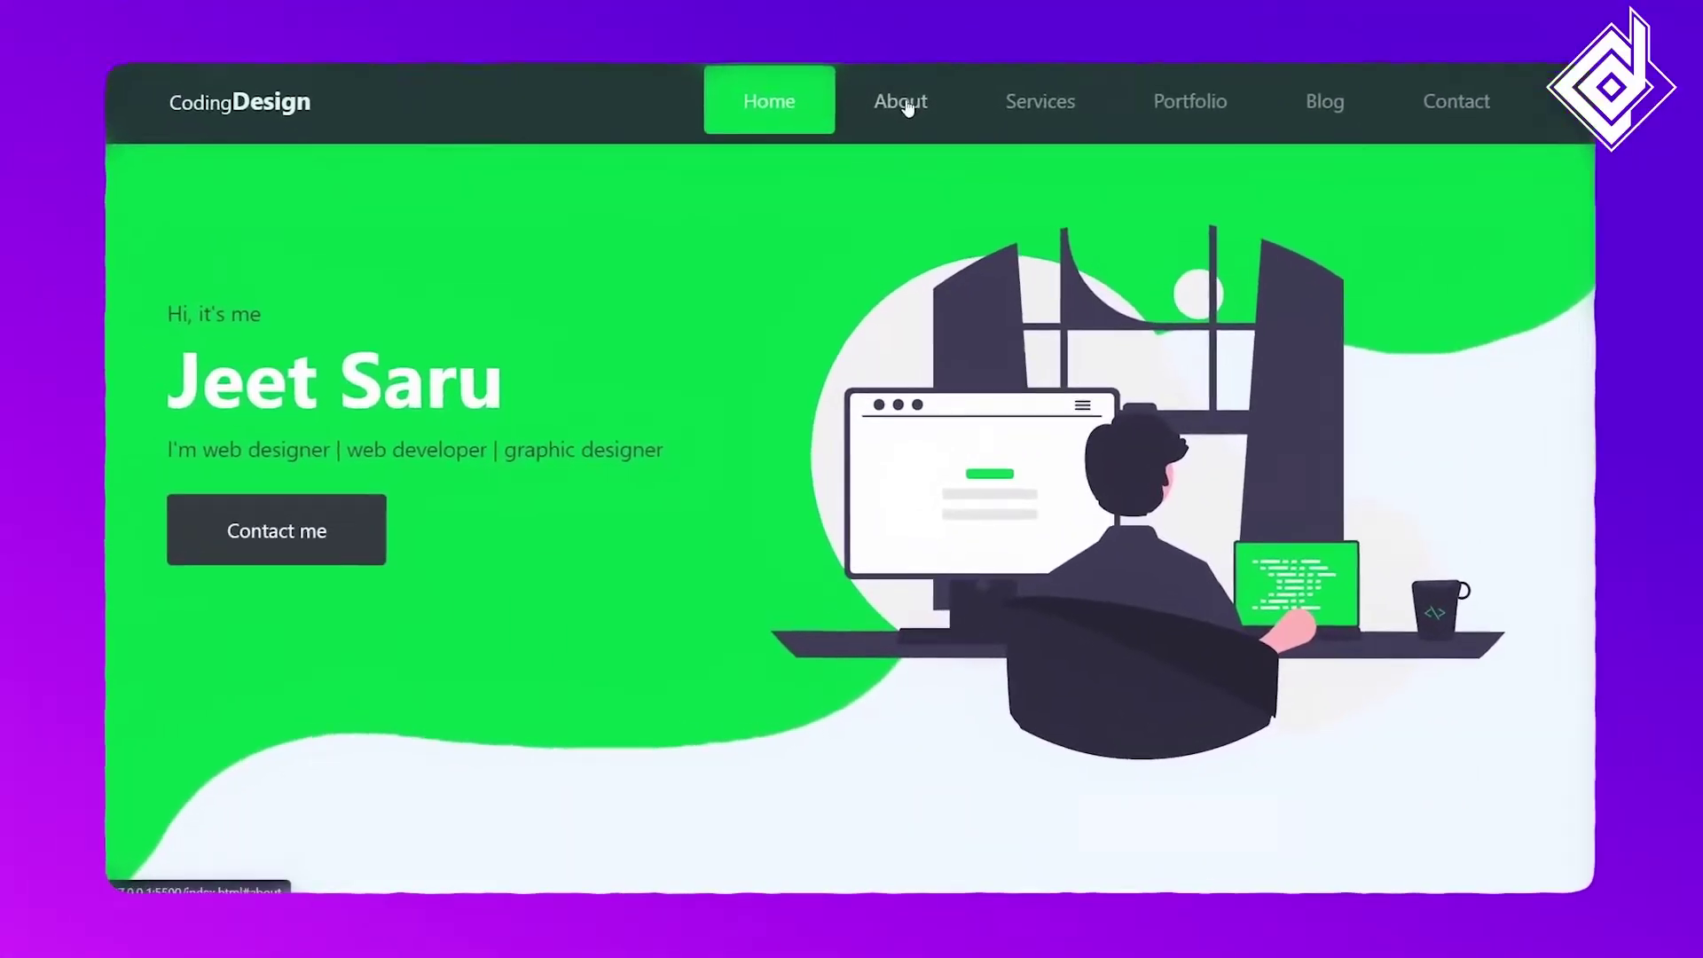
Jump via the navbar to About, Services, Portfolio, Blog and Contact, then revisit top, Services, About
{"action": "left_click", "coordinate": [910, 81]}
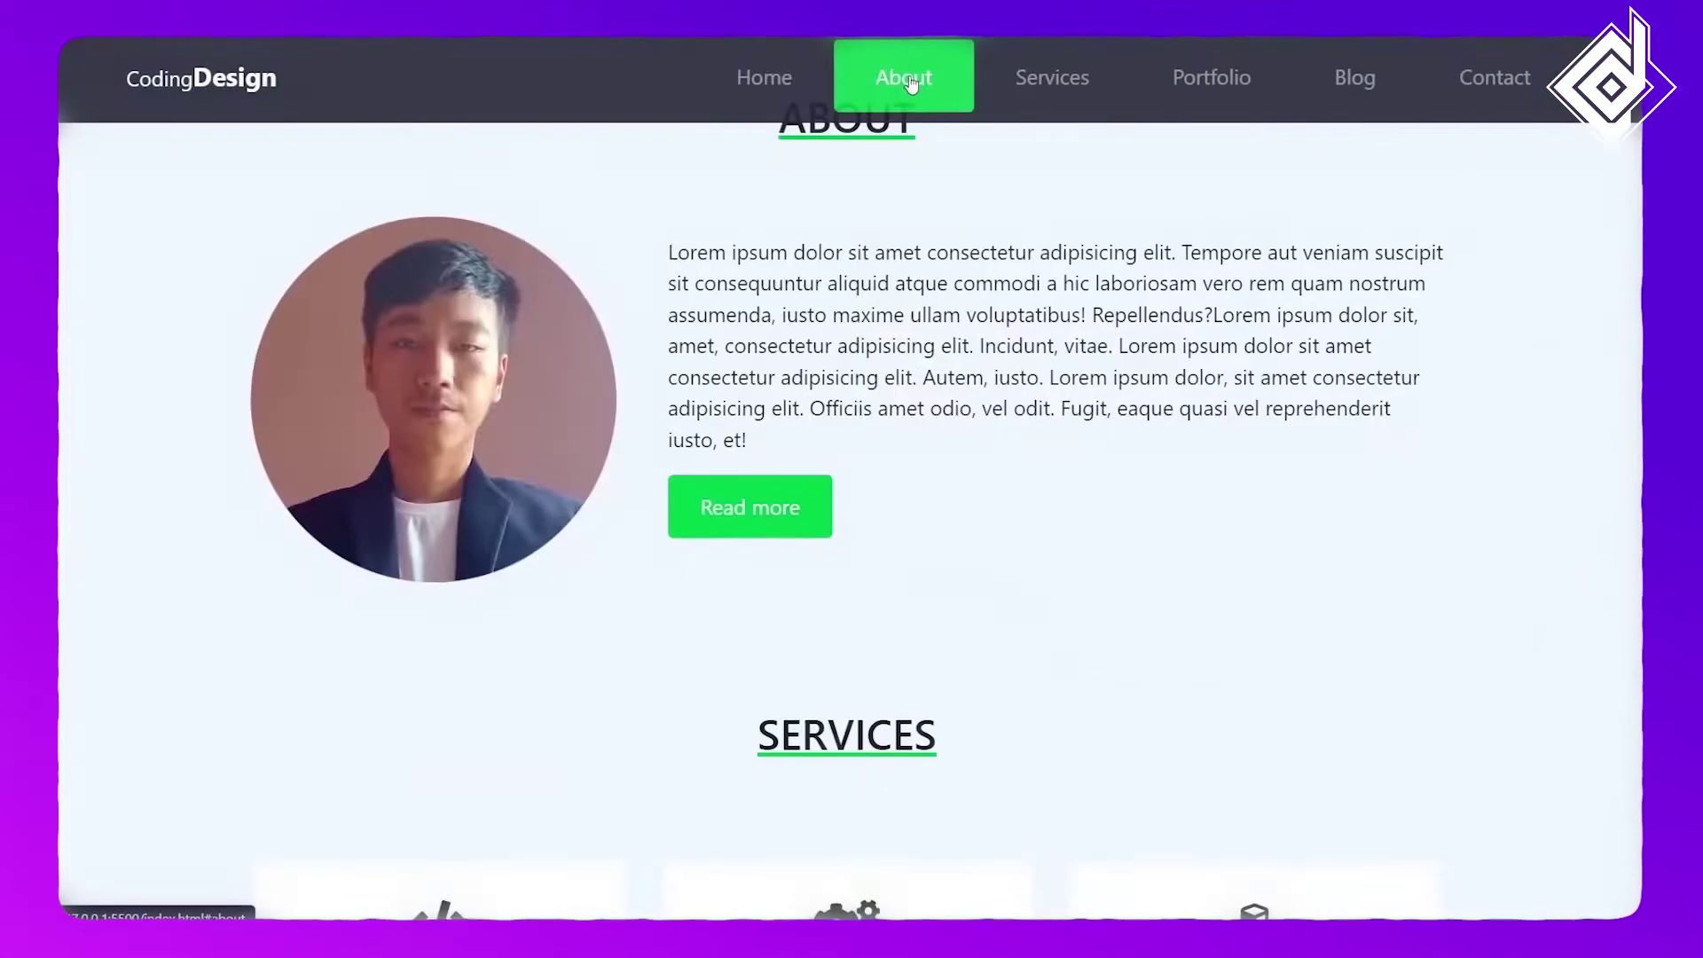
{"action": "left_click", "coordinate": [1069, 84]}
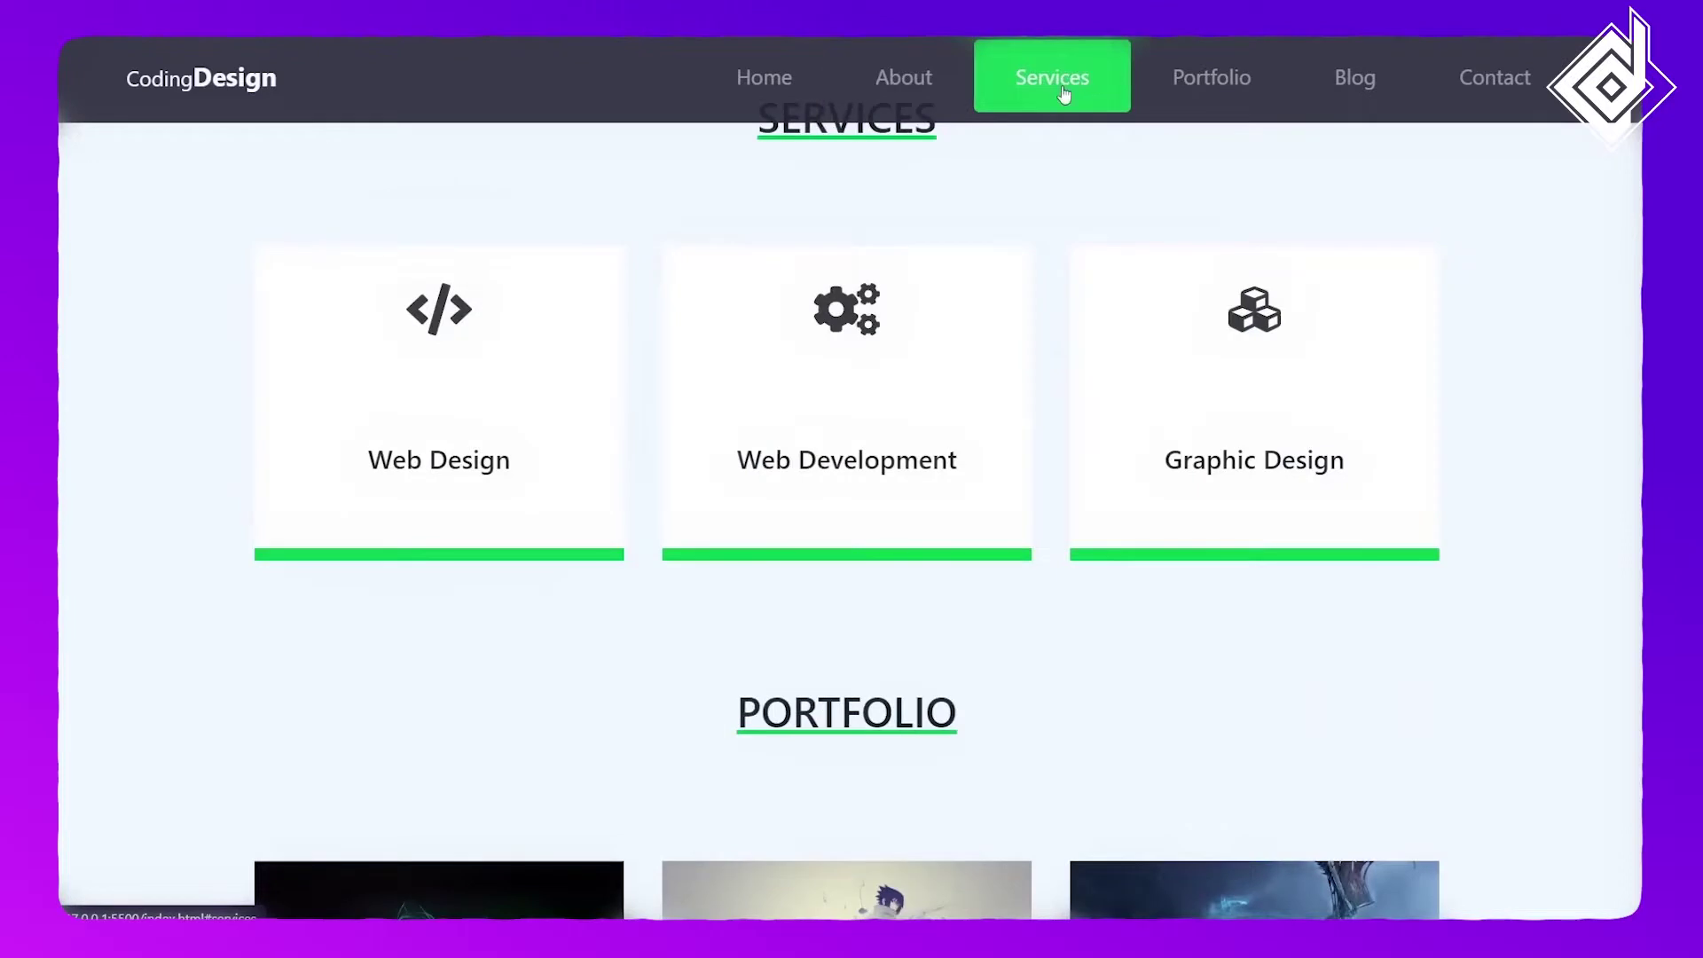
{"action": "left_click", "coordinate": [1191, 77]}
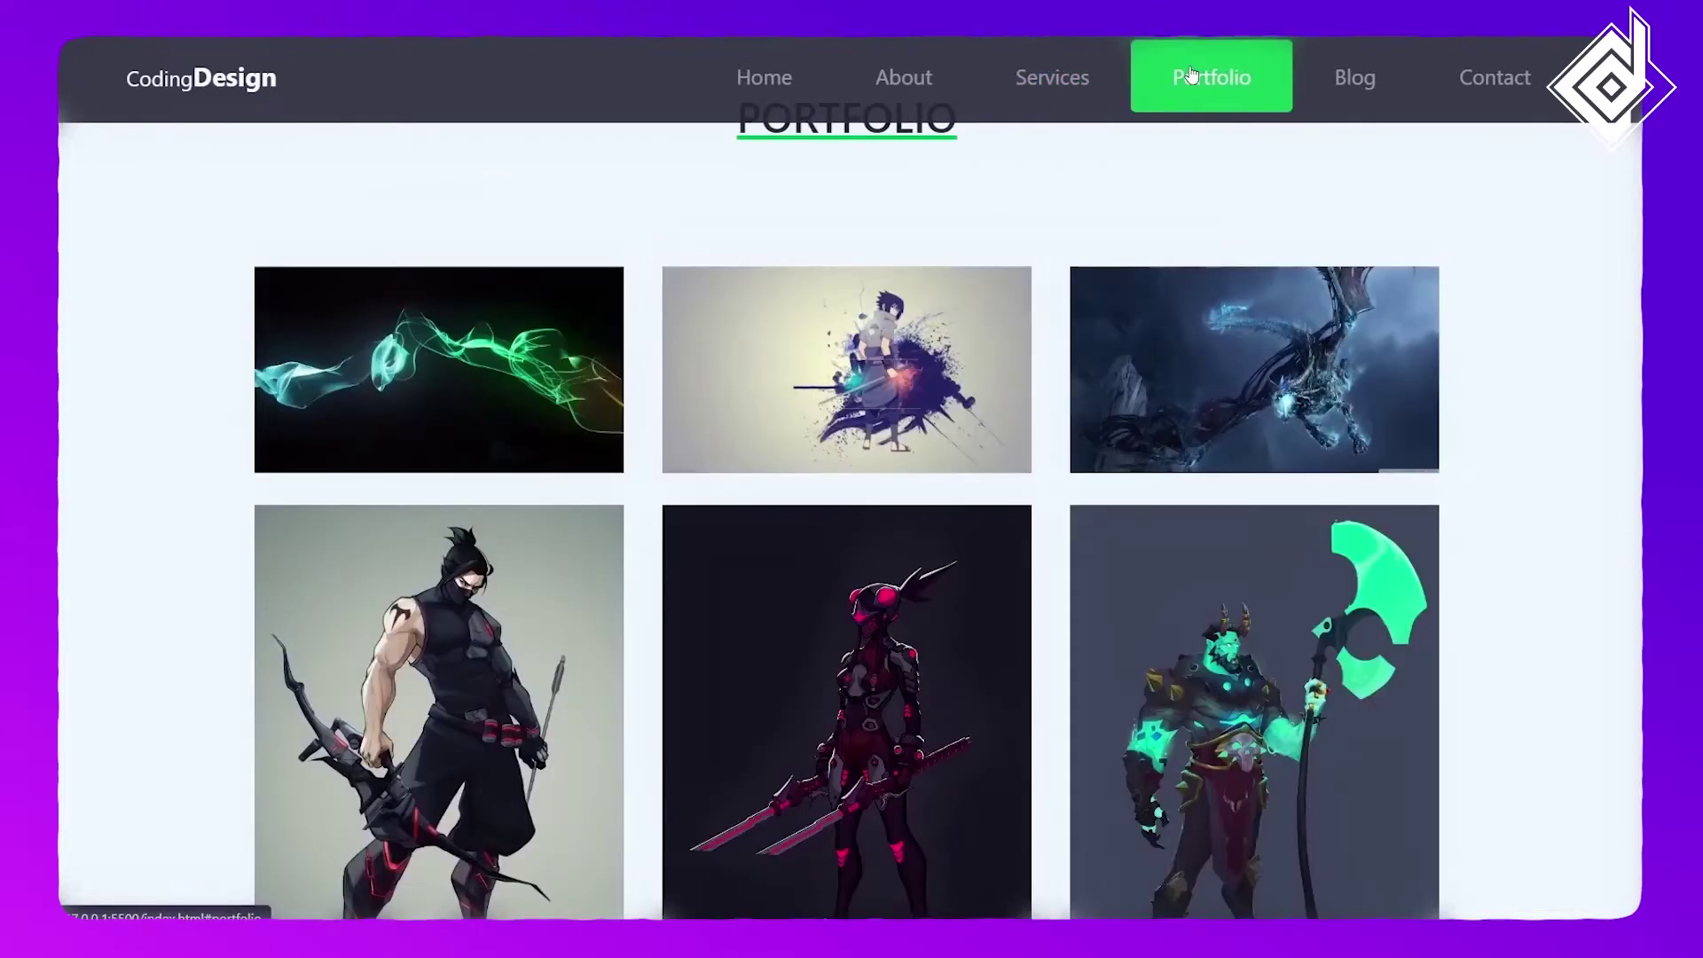
{"action": "left_click", "coordinate": [1358, 86]}
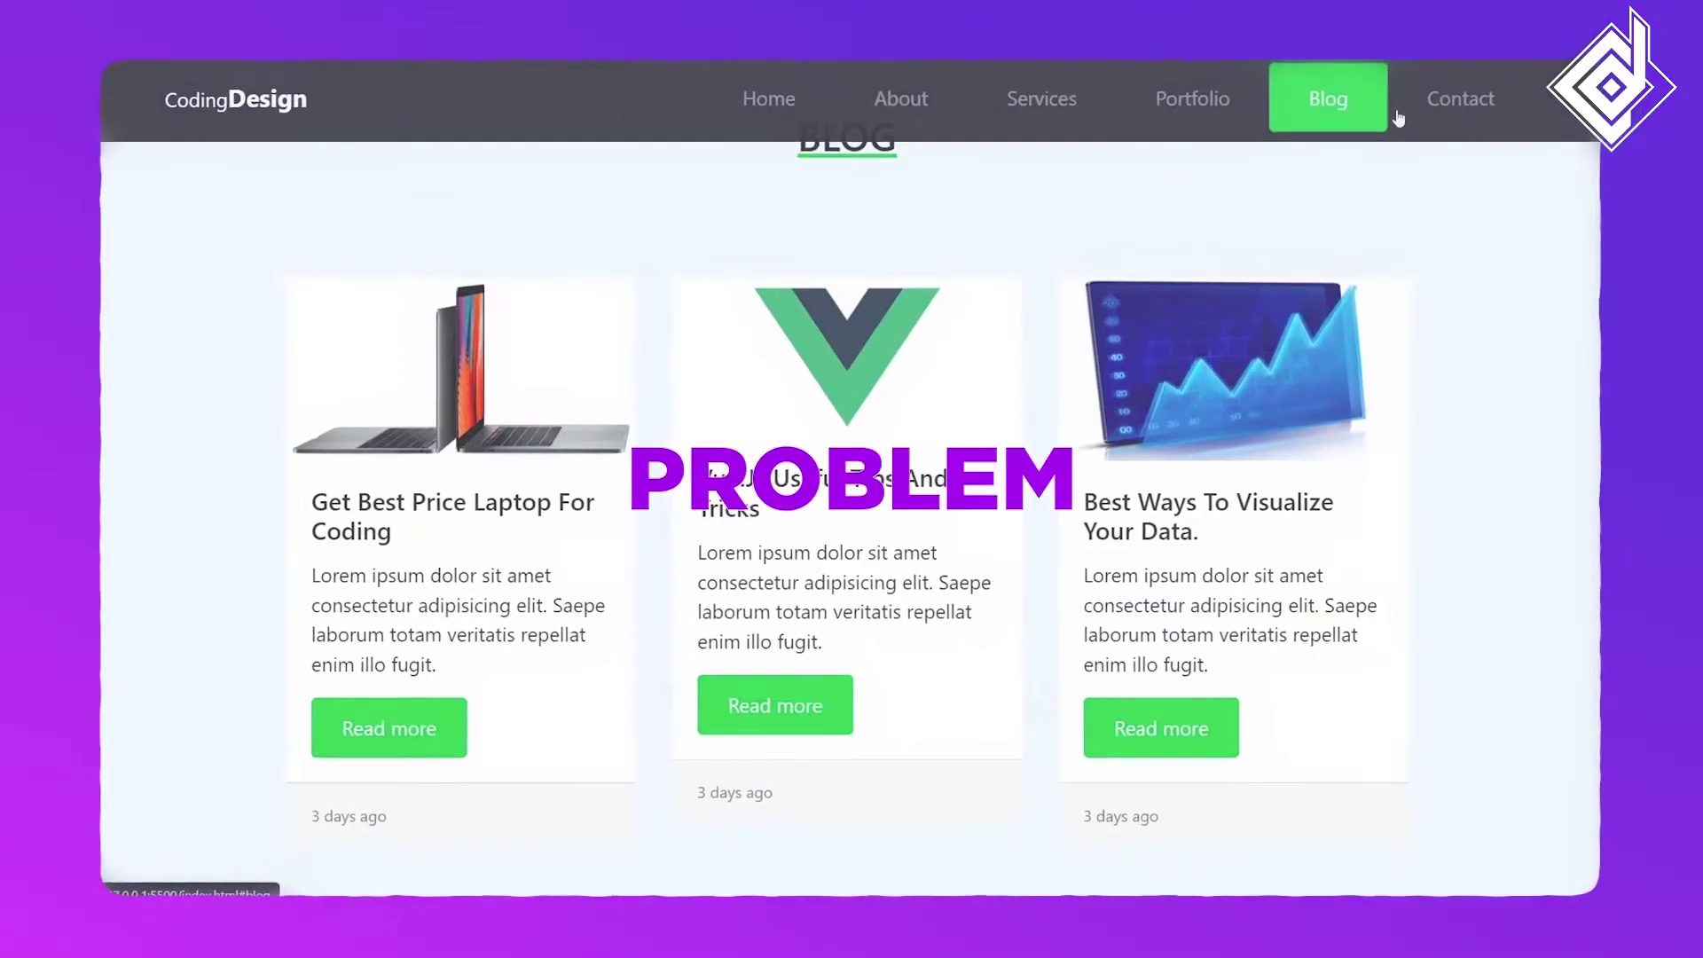
{"action": "left_click", "coordinate": [1462, 107]}
{"action": "left_click", "coordinate": [875, 128]}
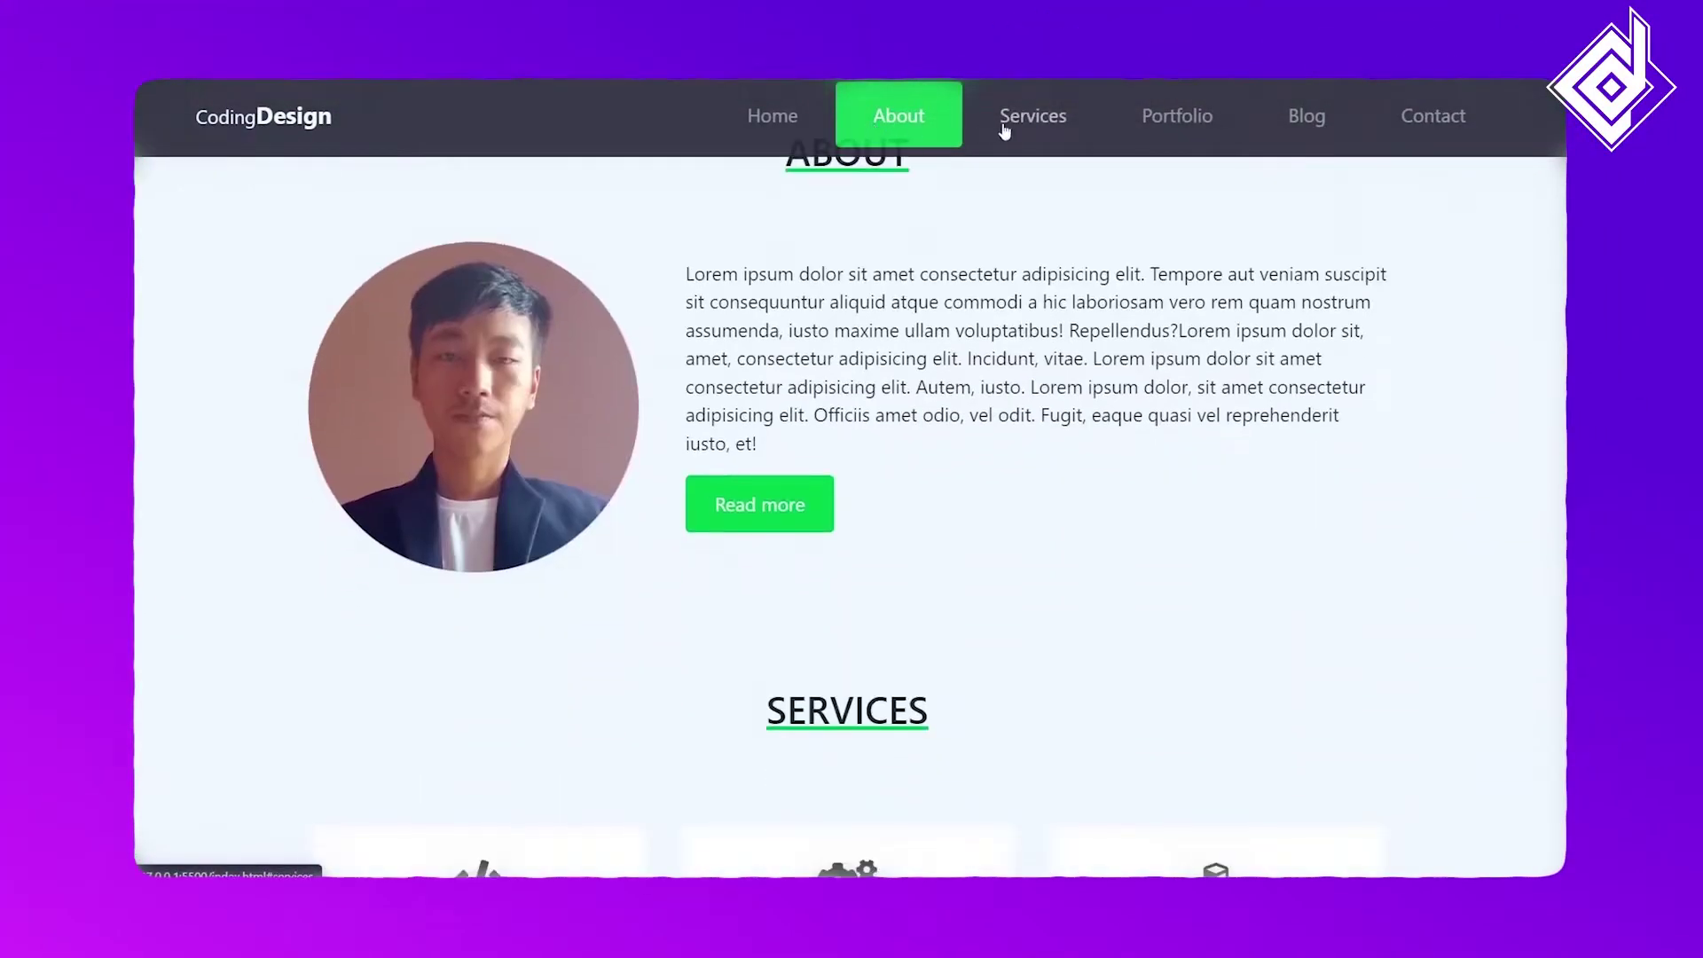
{"action": "left_click", "coordinate": [1005, 130]}
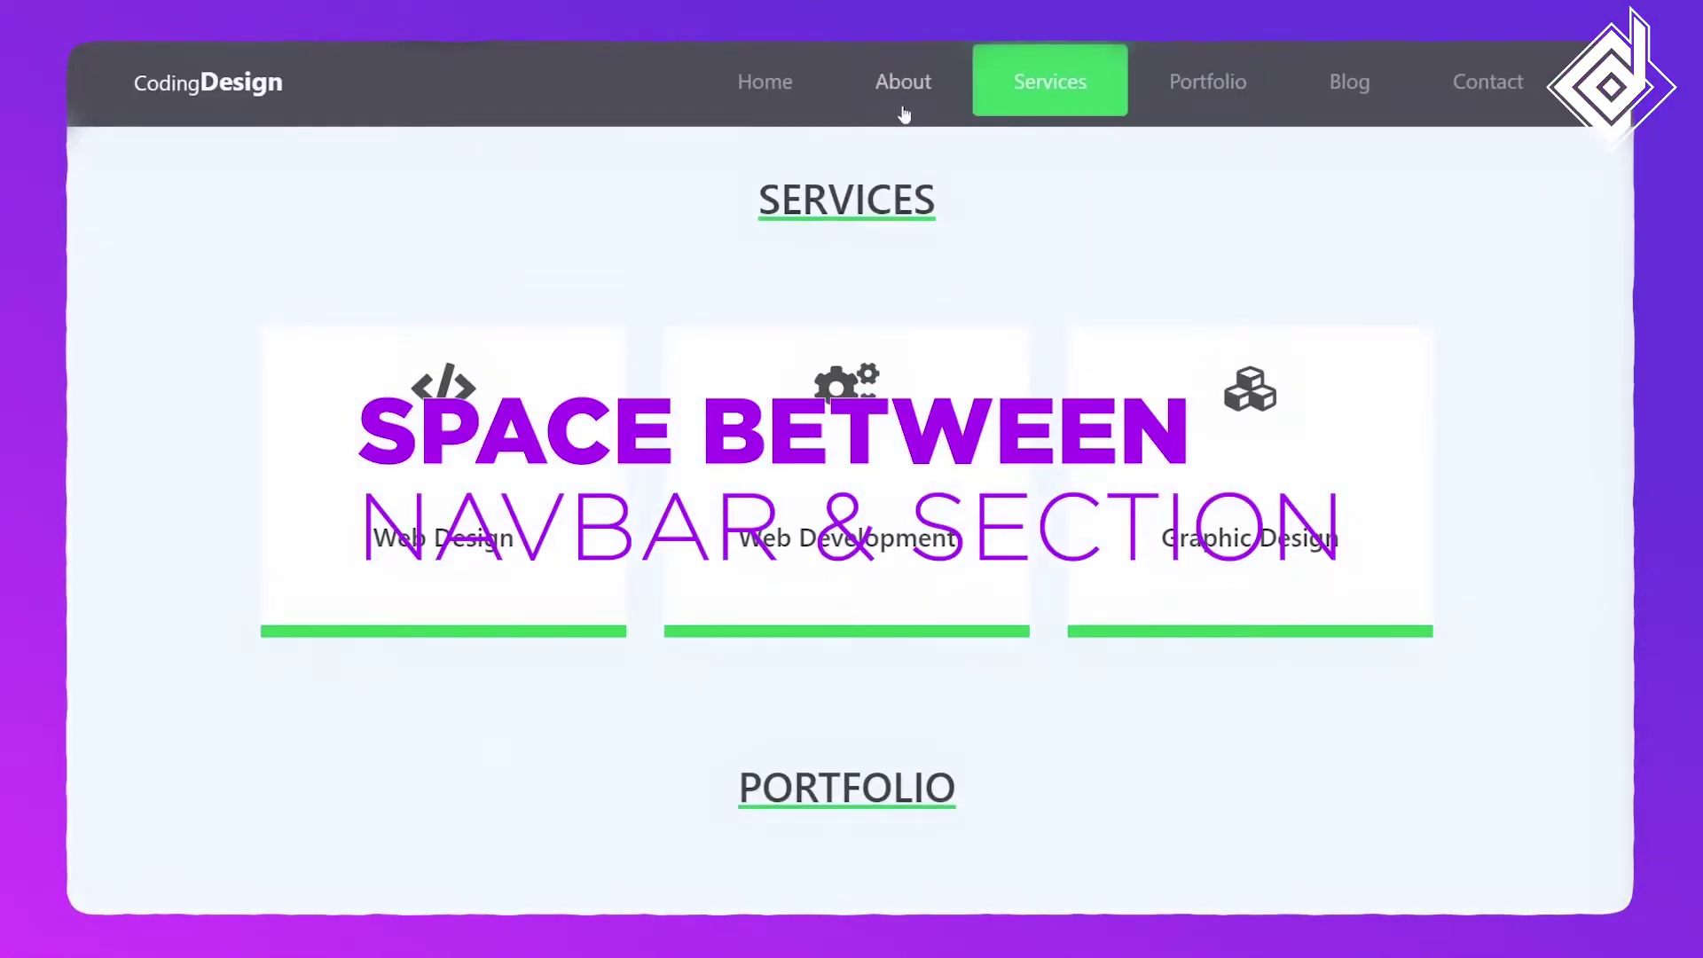
{"action": "left_click", "coordinate": [904, 116]}
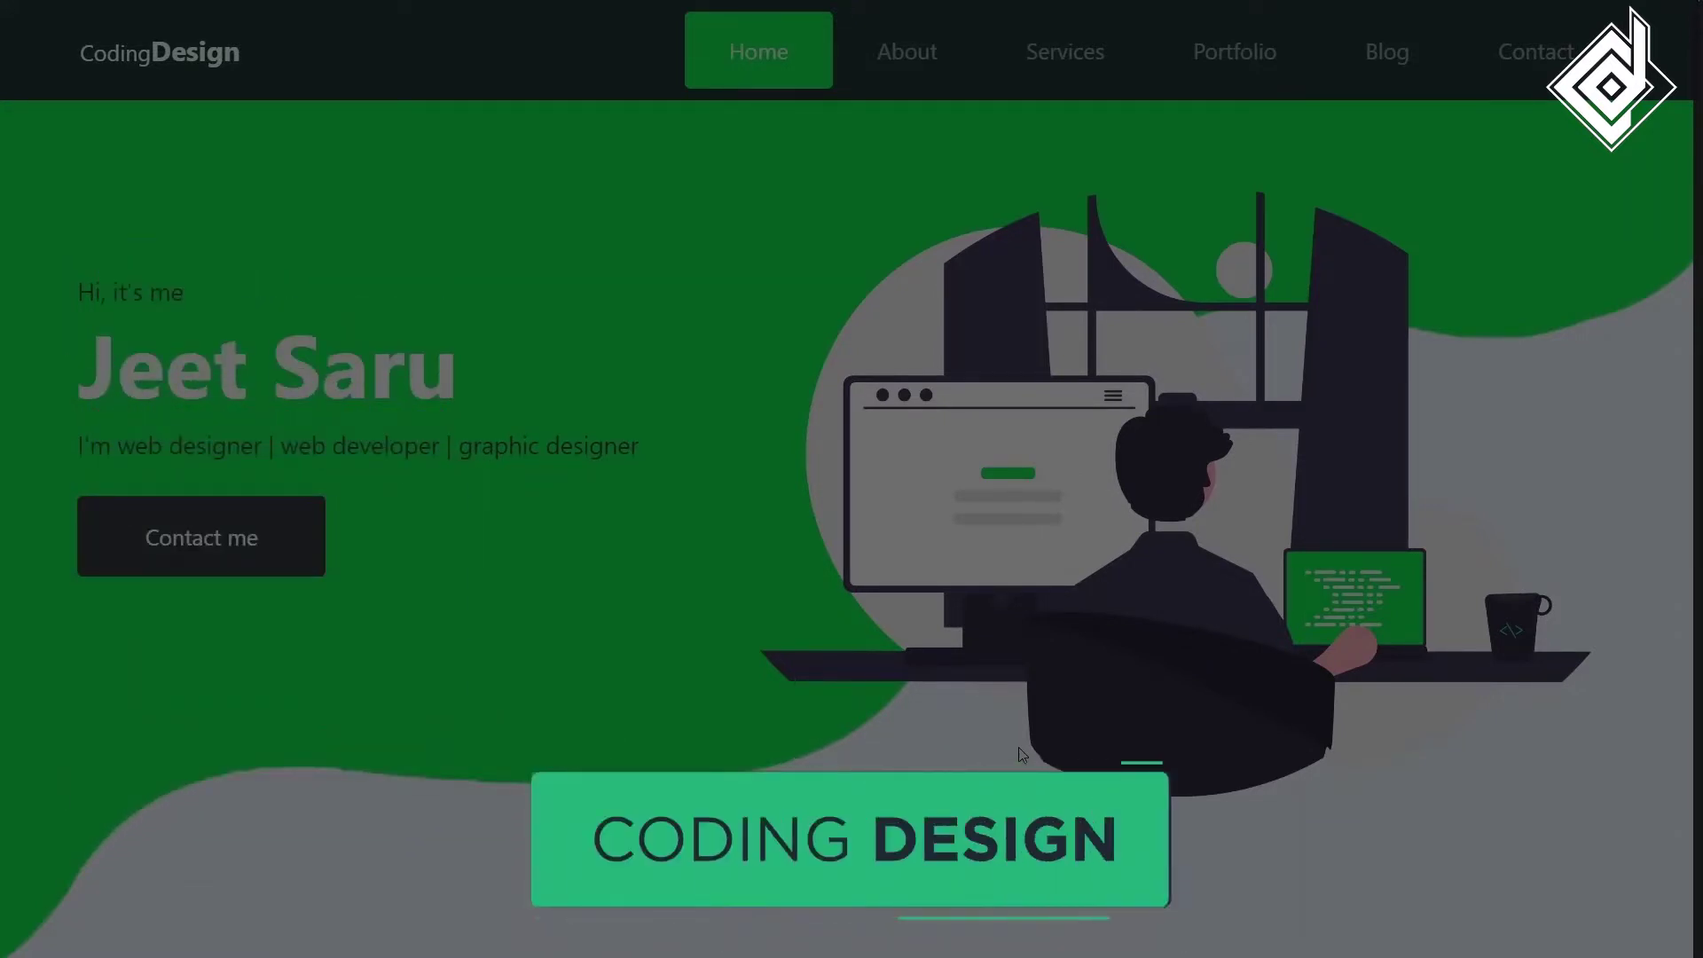
{"action": "scroll", "coordinate": [1000, 510], "scroll_direction": "down", "scroll_amount": 1}
{"action": "scroll", "coordinate": [1000, 510], "scroll_direction": "down", "scroll_amount": 5}
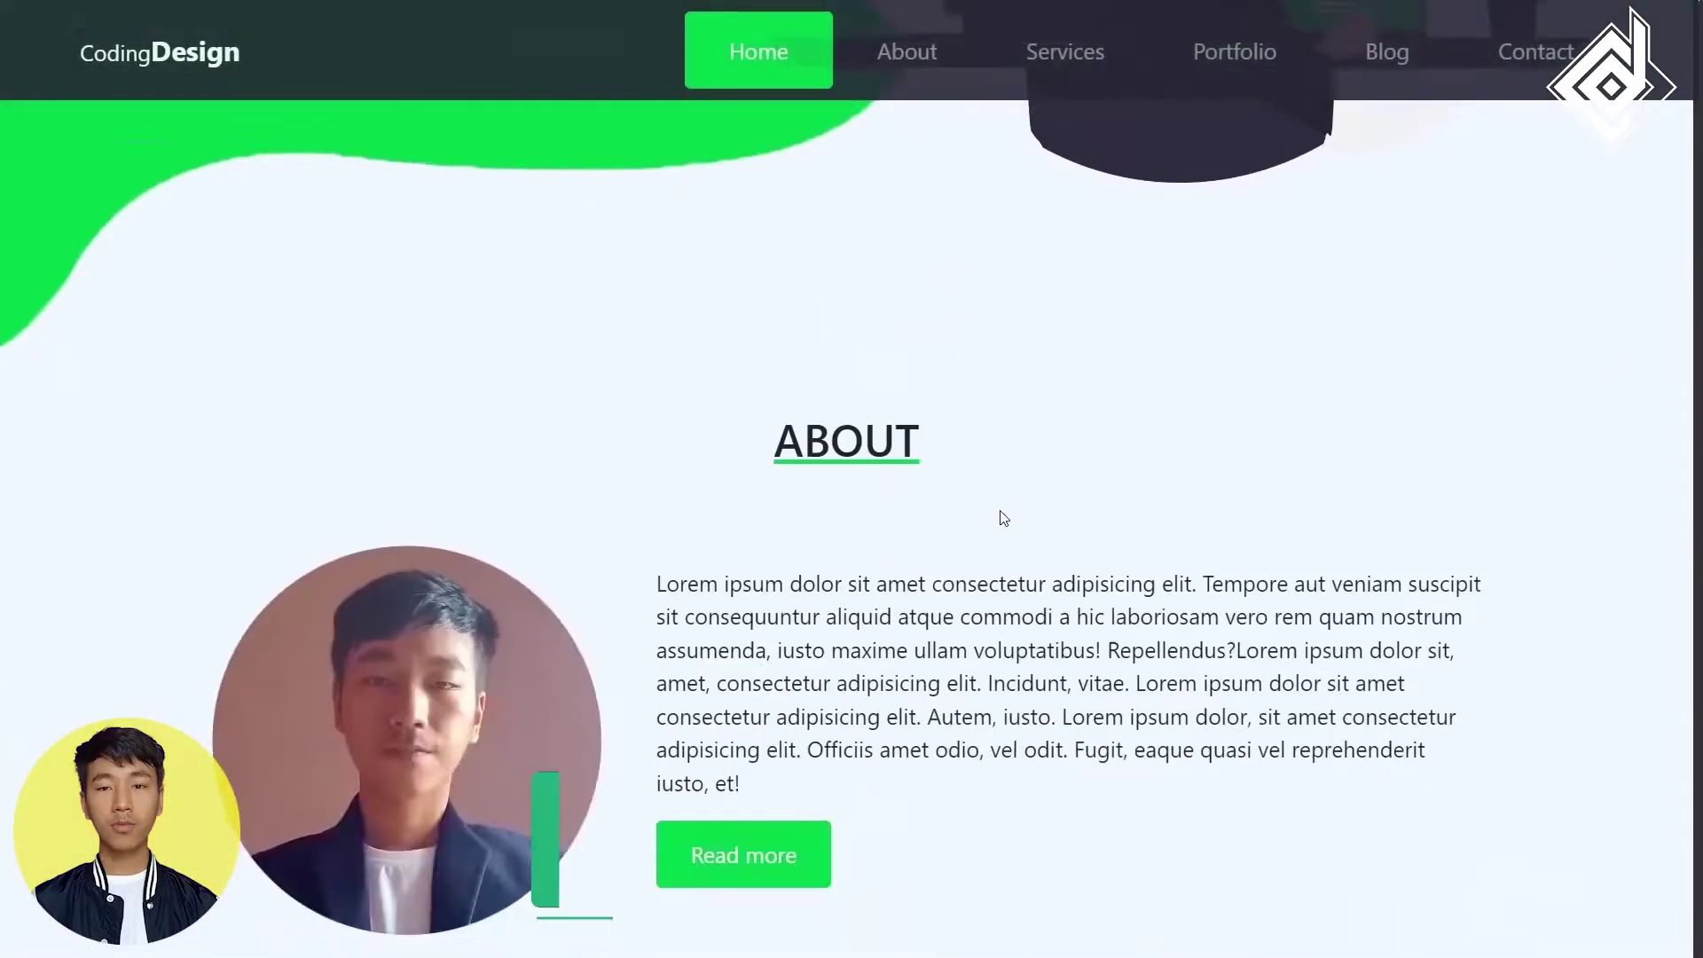
{"action": "scroll", "coordinate": [1000, 509], "scroll_direction": "down", "scroll_amount": 7}
{"action": "scroll", "coordinate": [1002, 517], "scroll_direction": "down", "scroll_amount": 4}
{"action": "scroll", "coordinate": [1002, 518], "scroll_direction": "down", "scroll_amount": 4}
{"action": "scroll", "coordinate": [1002, 517], "scroll_direction": "down", "scroll_amount": 3}
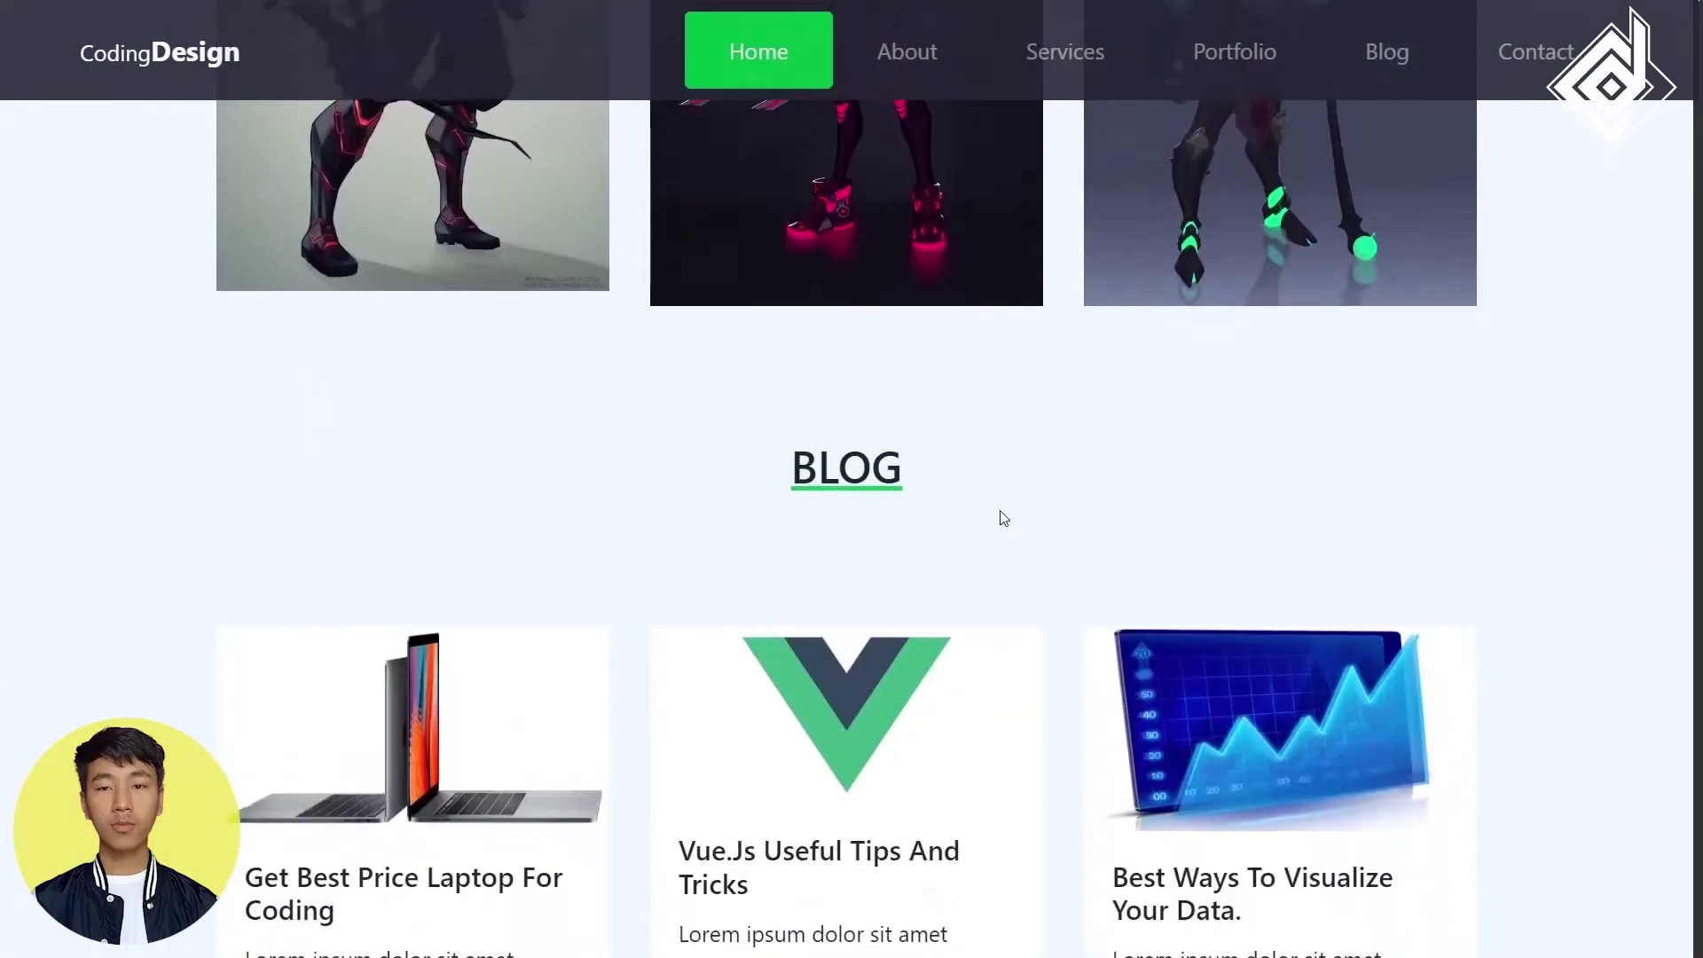
{"action": "scroll", "coordinate": [1002, 518], "scroll_direction": "down", "scroll_amount": 5}
{"action": "scroll", "coordinate": [1003, 518], "scroll_direction": "down", "scroll_amount": 5}
{"action": "scroll", "coordinate": [1000, 514], "scroll_direction": "down", "scroll_amount": 1}
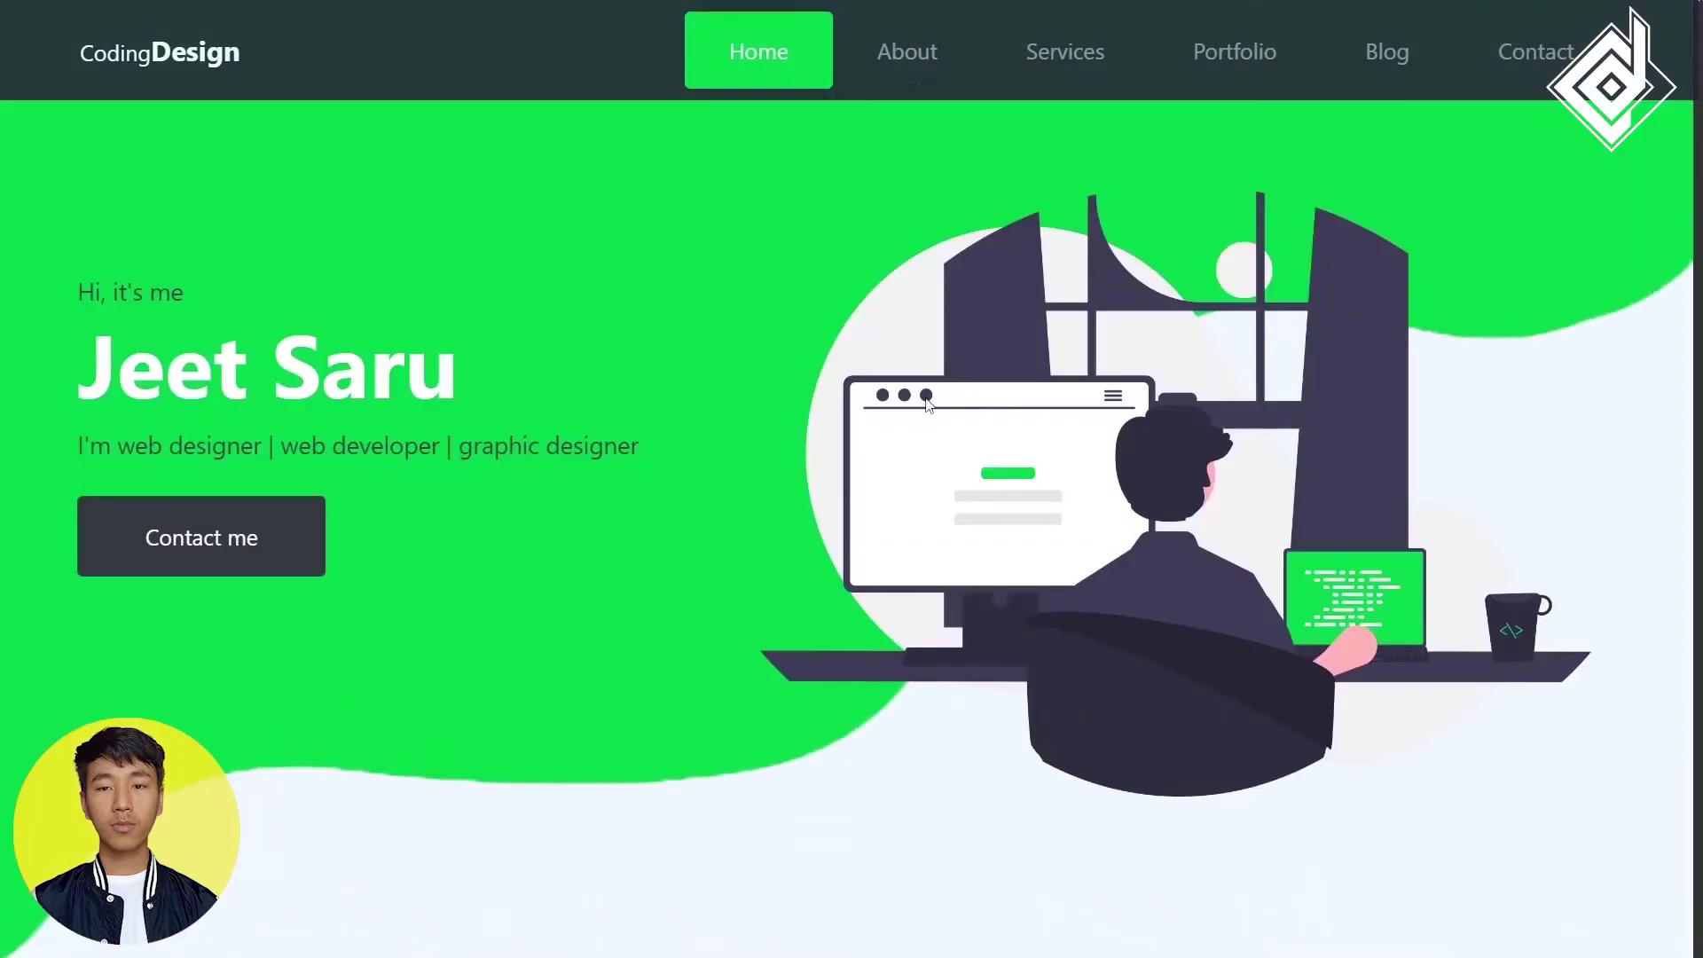
Run through About, Services, Portfolio, Blog and Contact again, finishing at the Home hero
{"action": "left_click", "coordinate": [909, 70]}
{"action": "left_click", "coordinate": [1036, 67]}
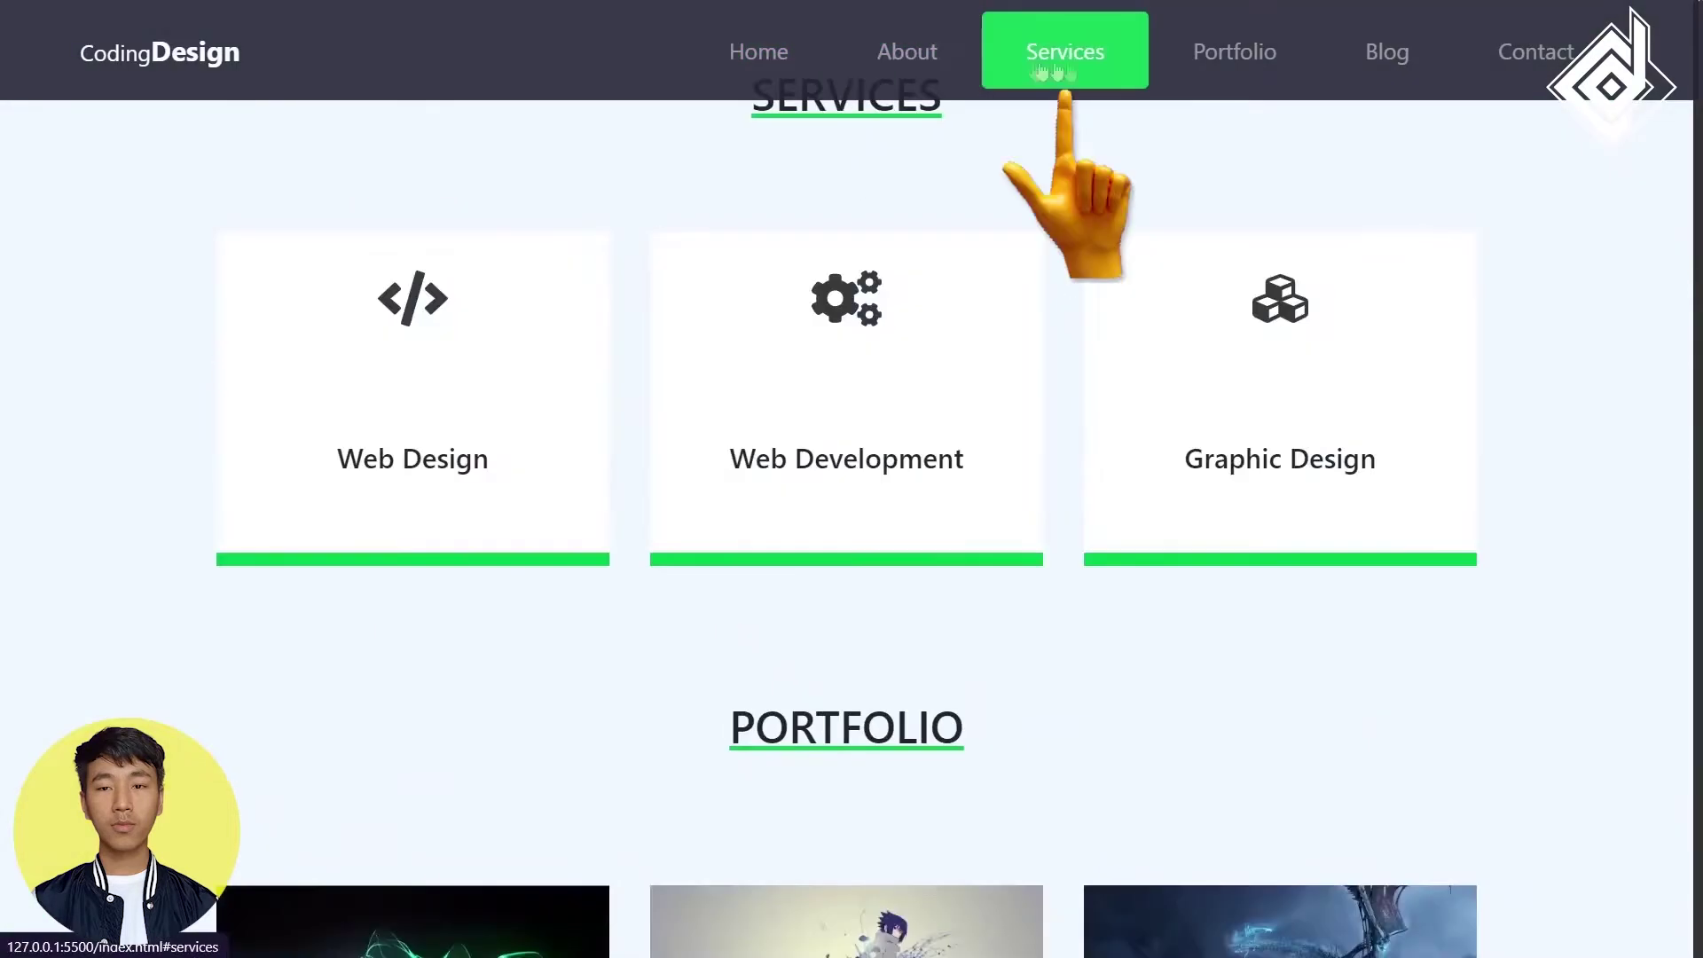
{"action": "left_click", "coordinate": [1233, 73]}
{"action": "left_click", "coordinate": [1378, 59]}
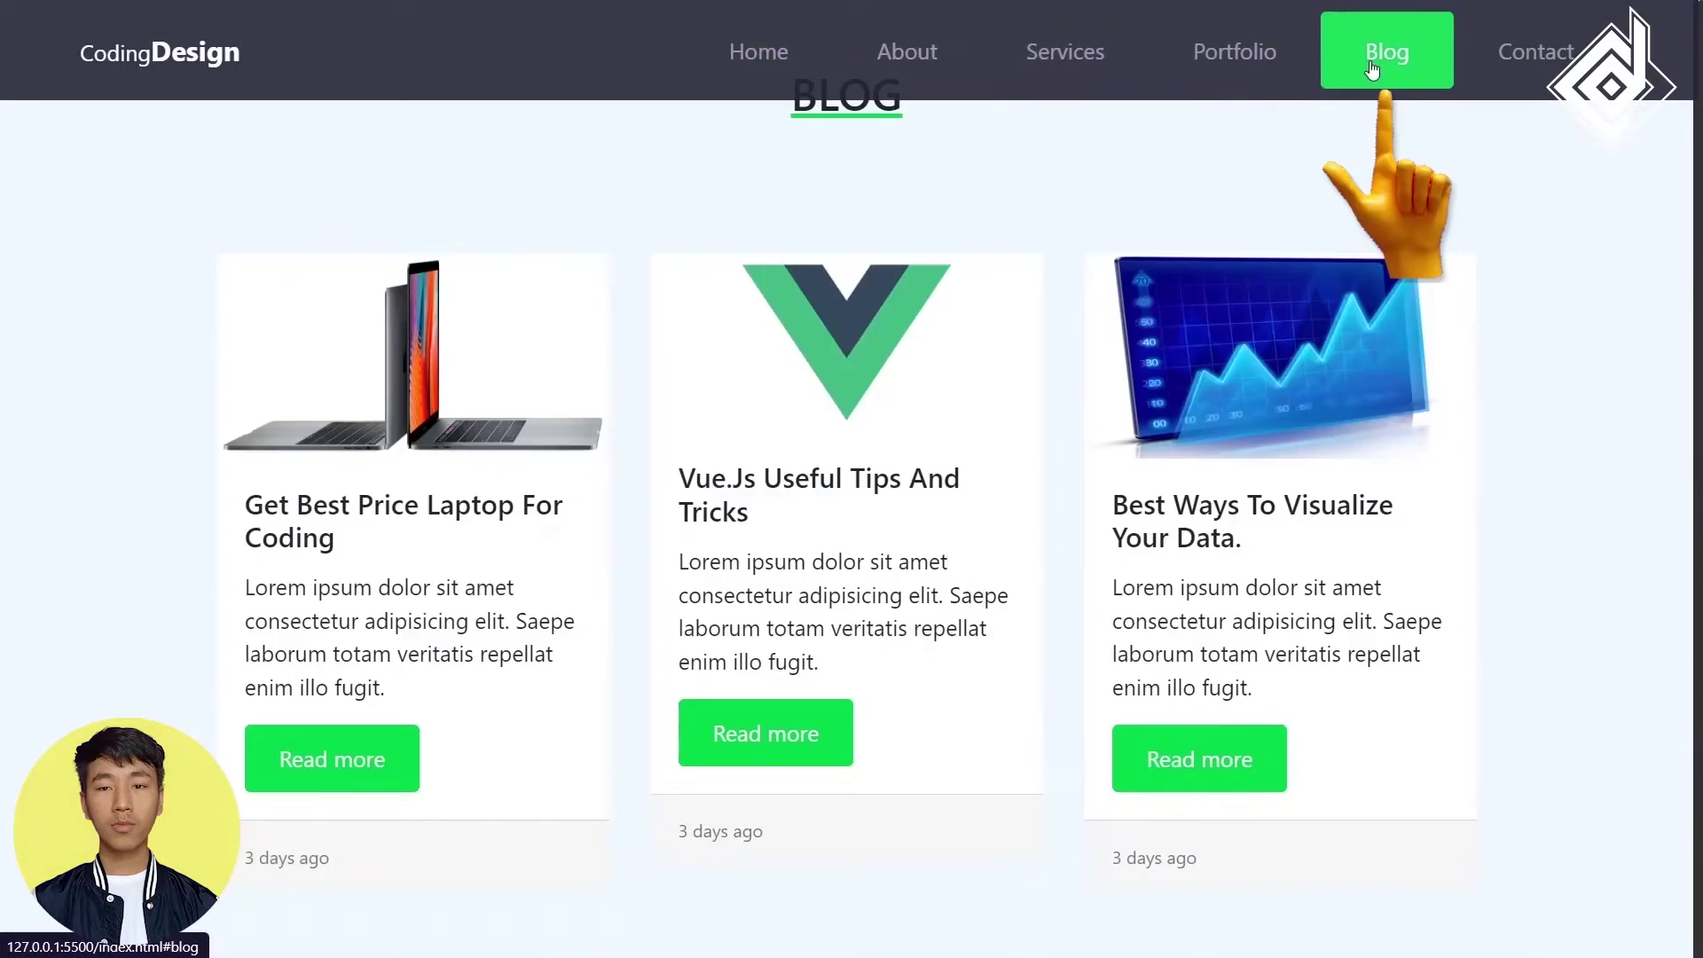
{"action": "left_click", "coordinate": [1505, 64]}
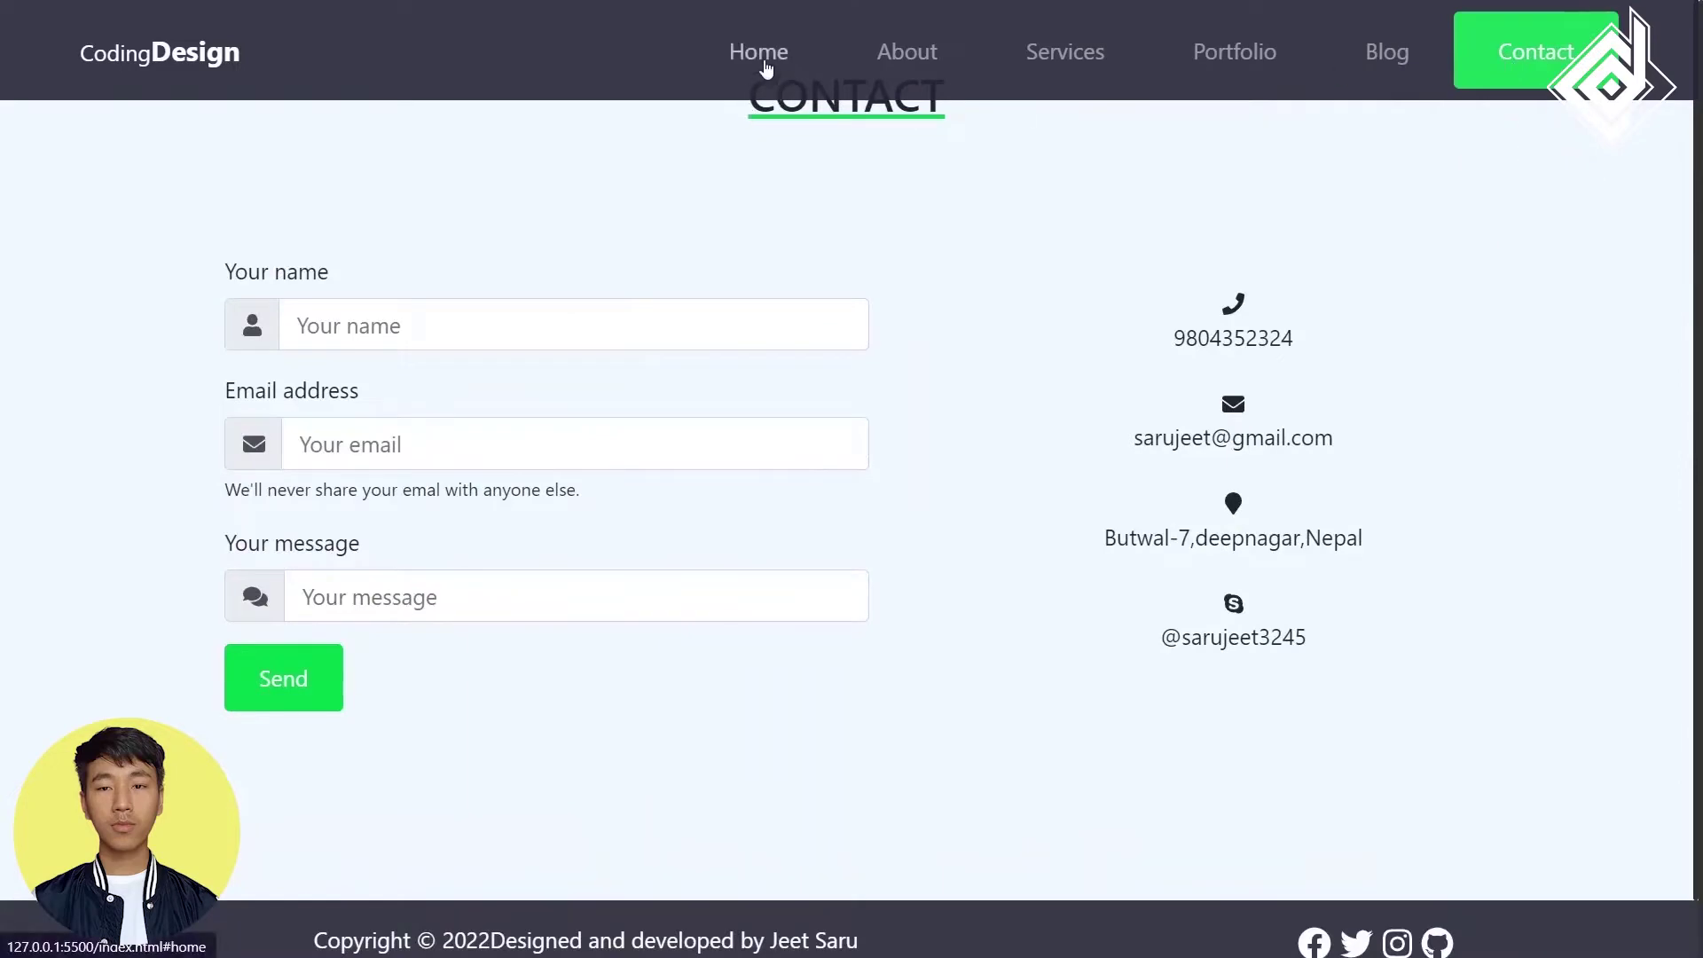
{"action": "left_click", "coordinate": [766, 67]}
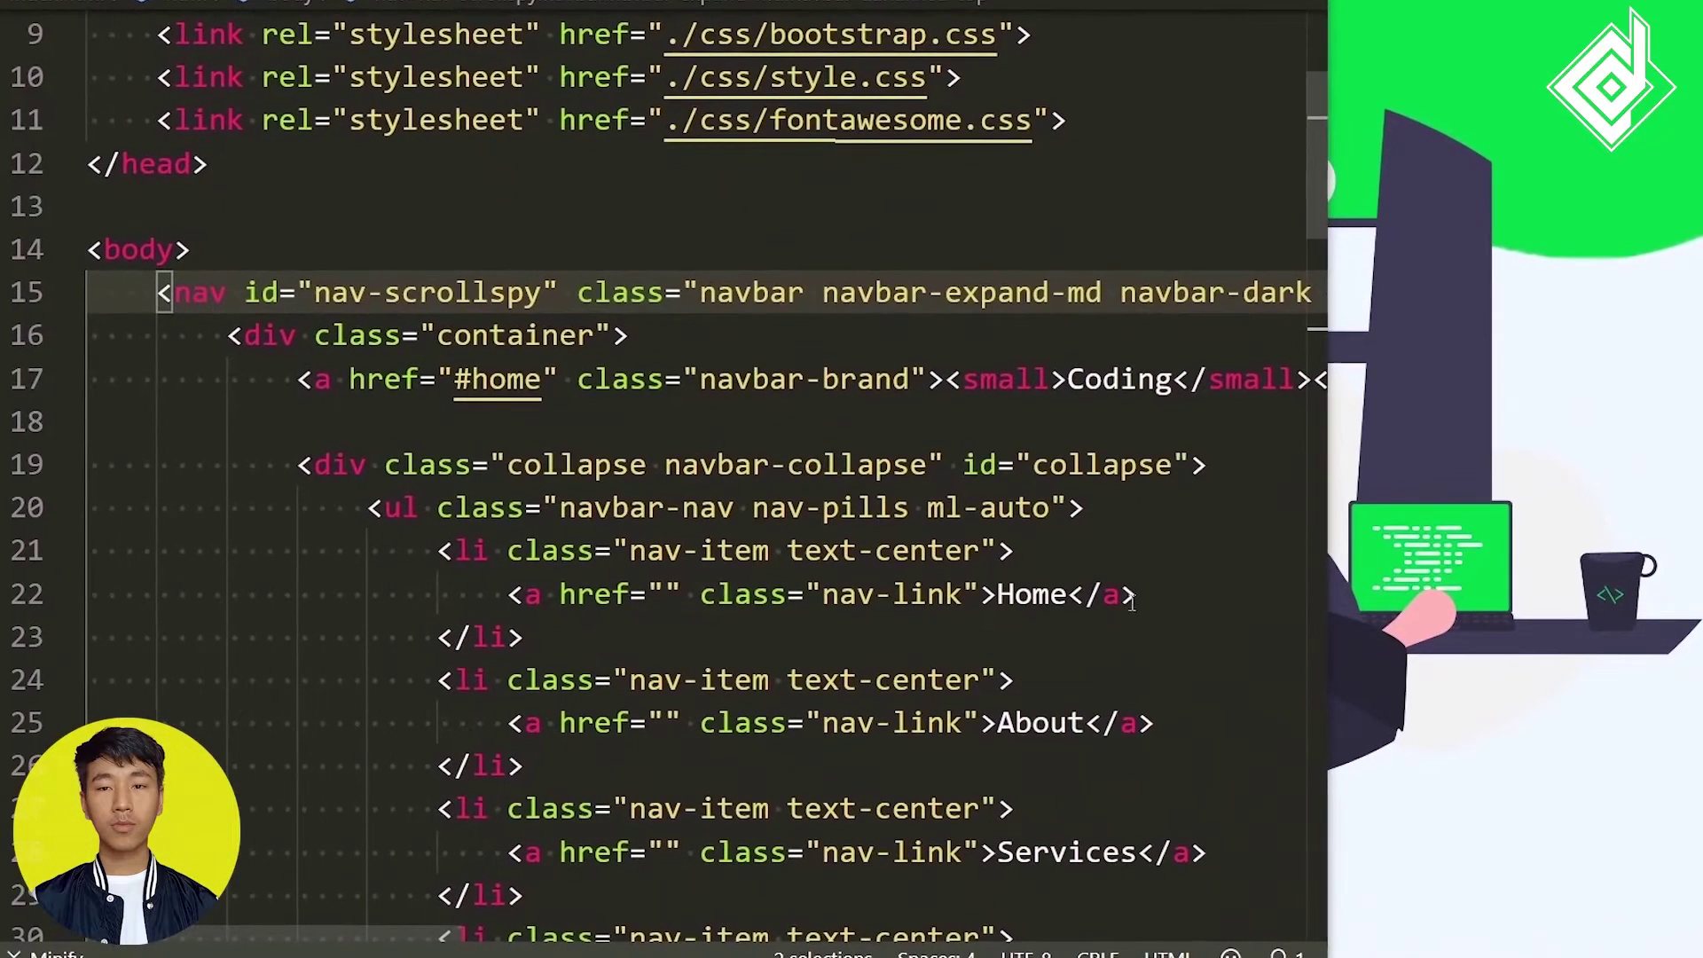
Fill the empty href of the Home anchor with #home and the About anchor with #about
{"action": "left_click_drag", "start_coordinate": [1134, 595], "coordinate": [560, 595]}
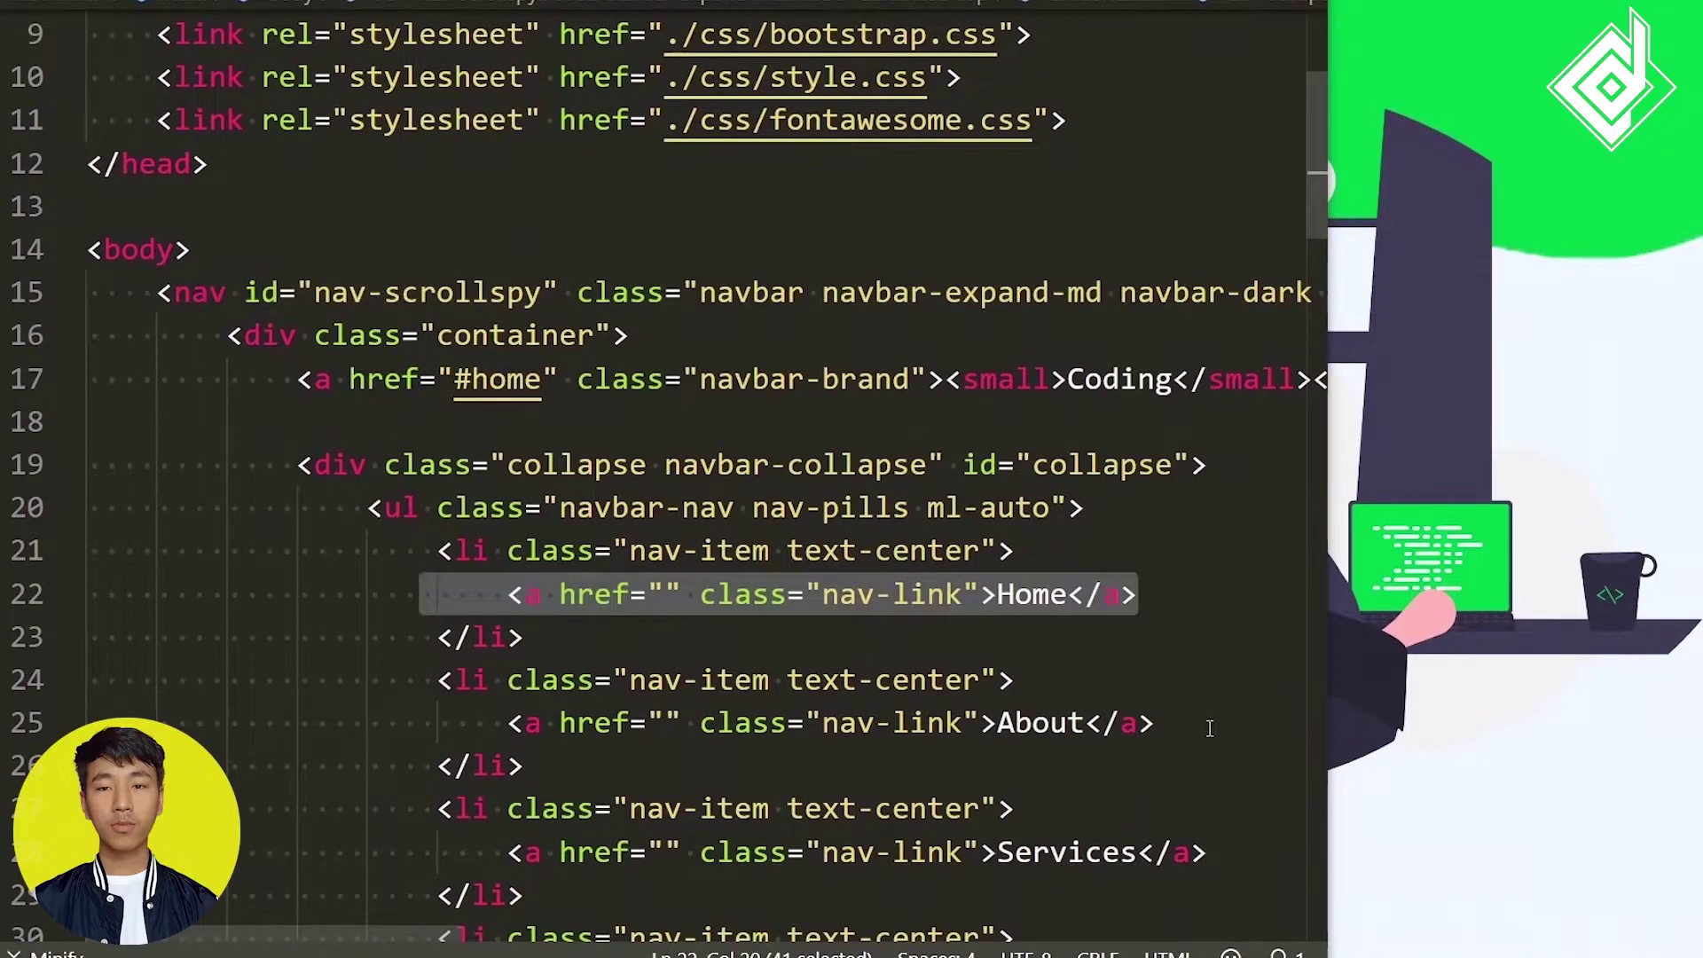
{"action": "left_click_drag", "start_coordinate": [1210, 728], "coordinate": [496, 730]}
{"action": "scroll", "coordinate": [496, 730], "scroll_direction": "down", "scroll_amount": 2}
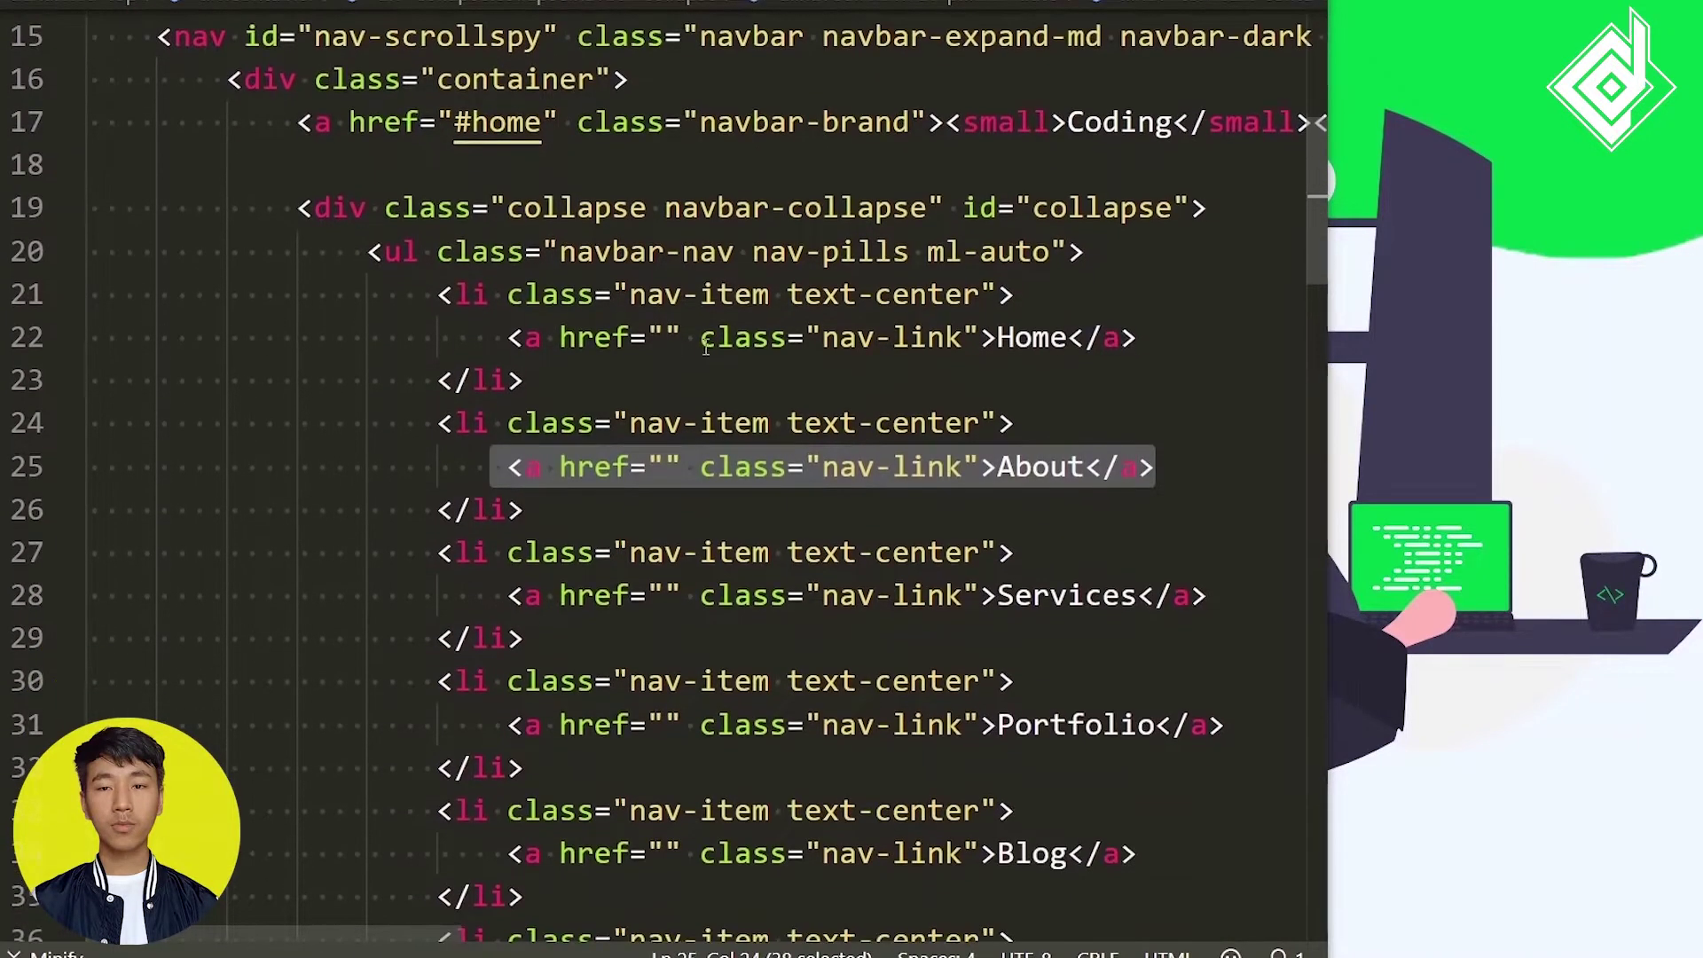
{"action": "double_click", "coordinate": [532, 337]}
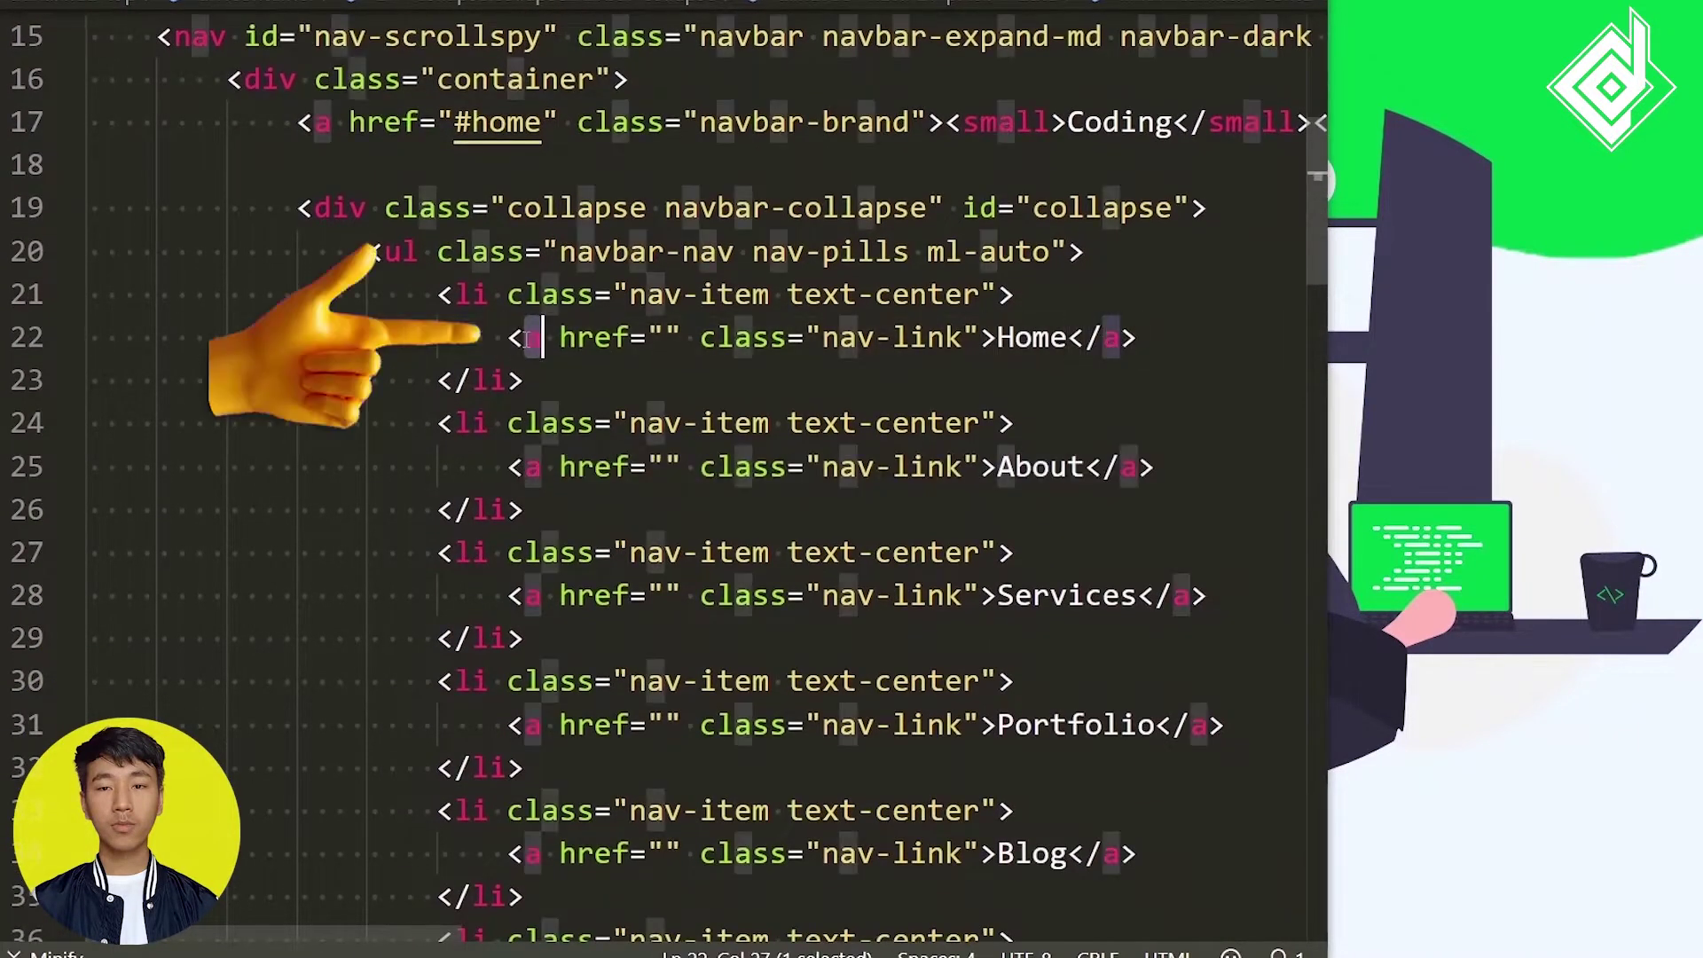
{"action": "double_click", "coordinate": [606, 337]}
{"action": "left_click", "coordinate": [669, 337]}
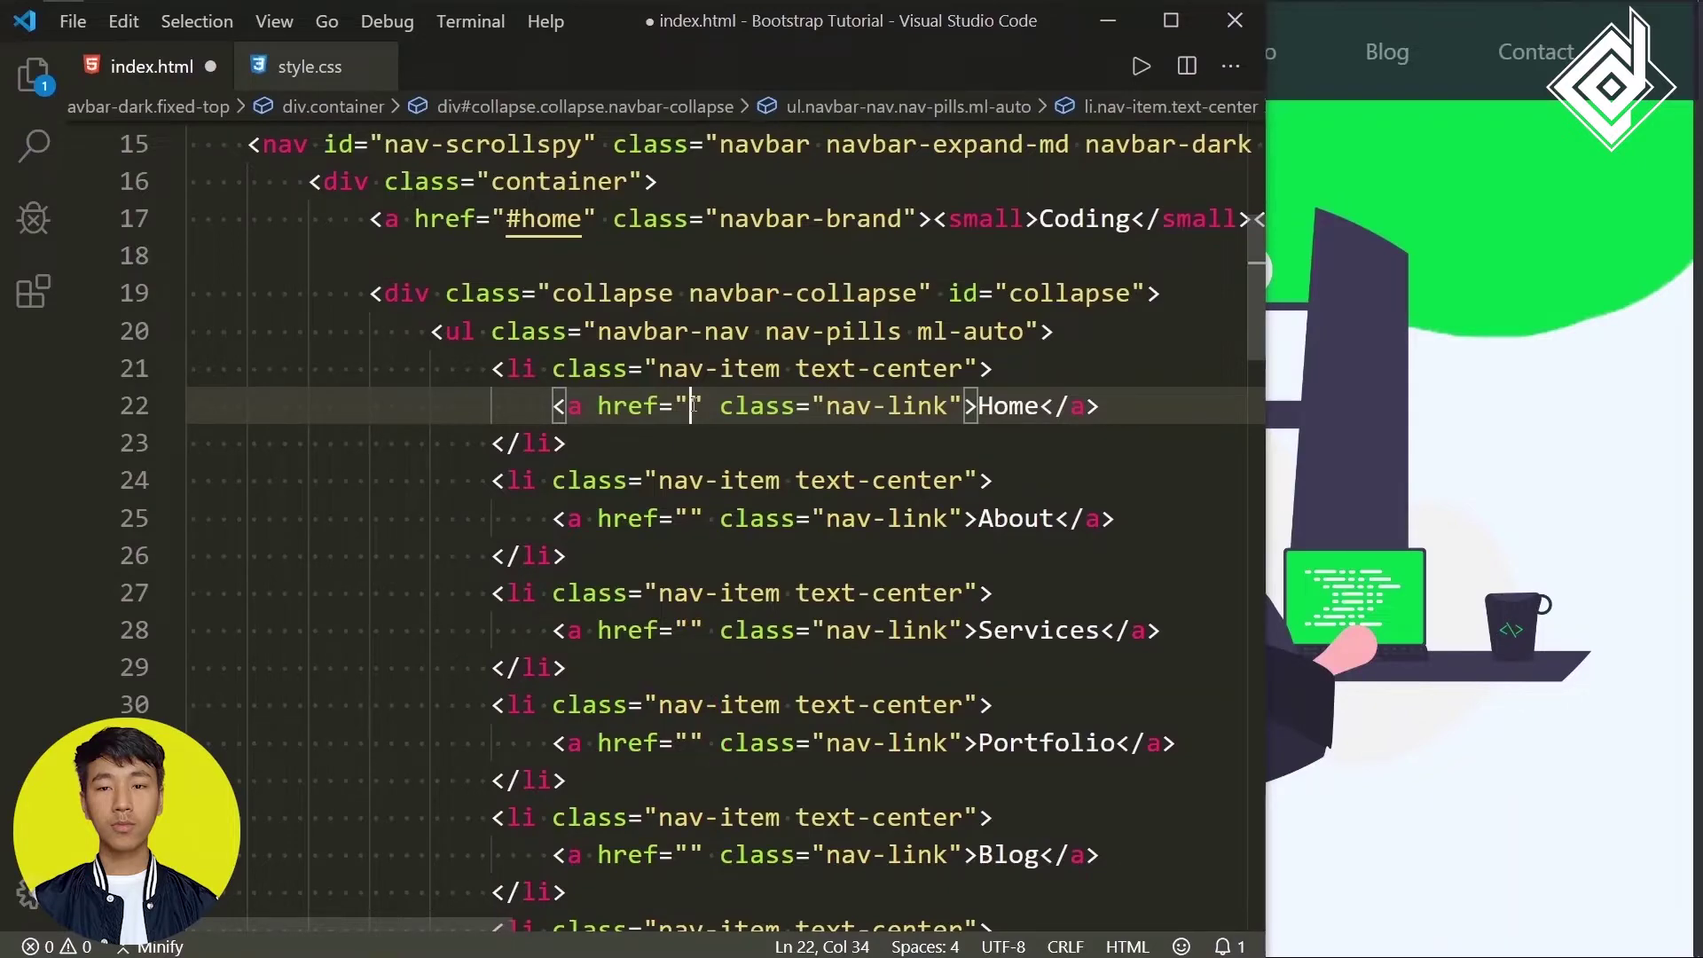
{"action": "type", "text": "#home"}
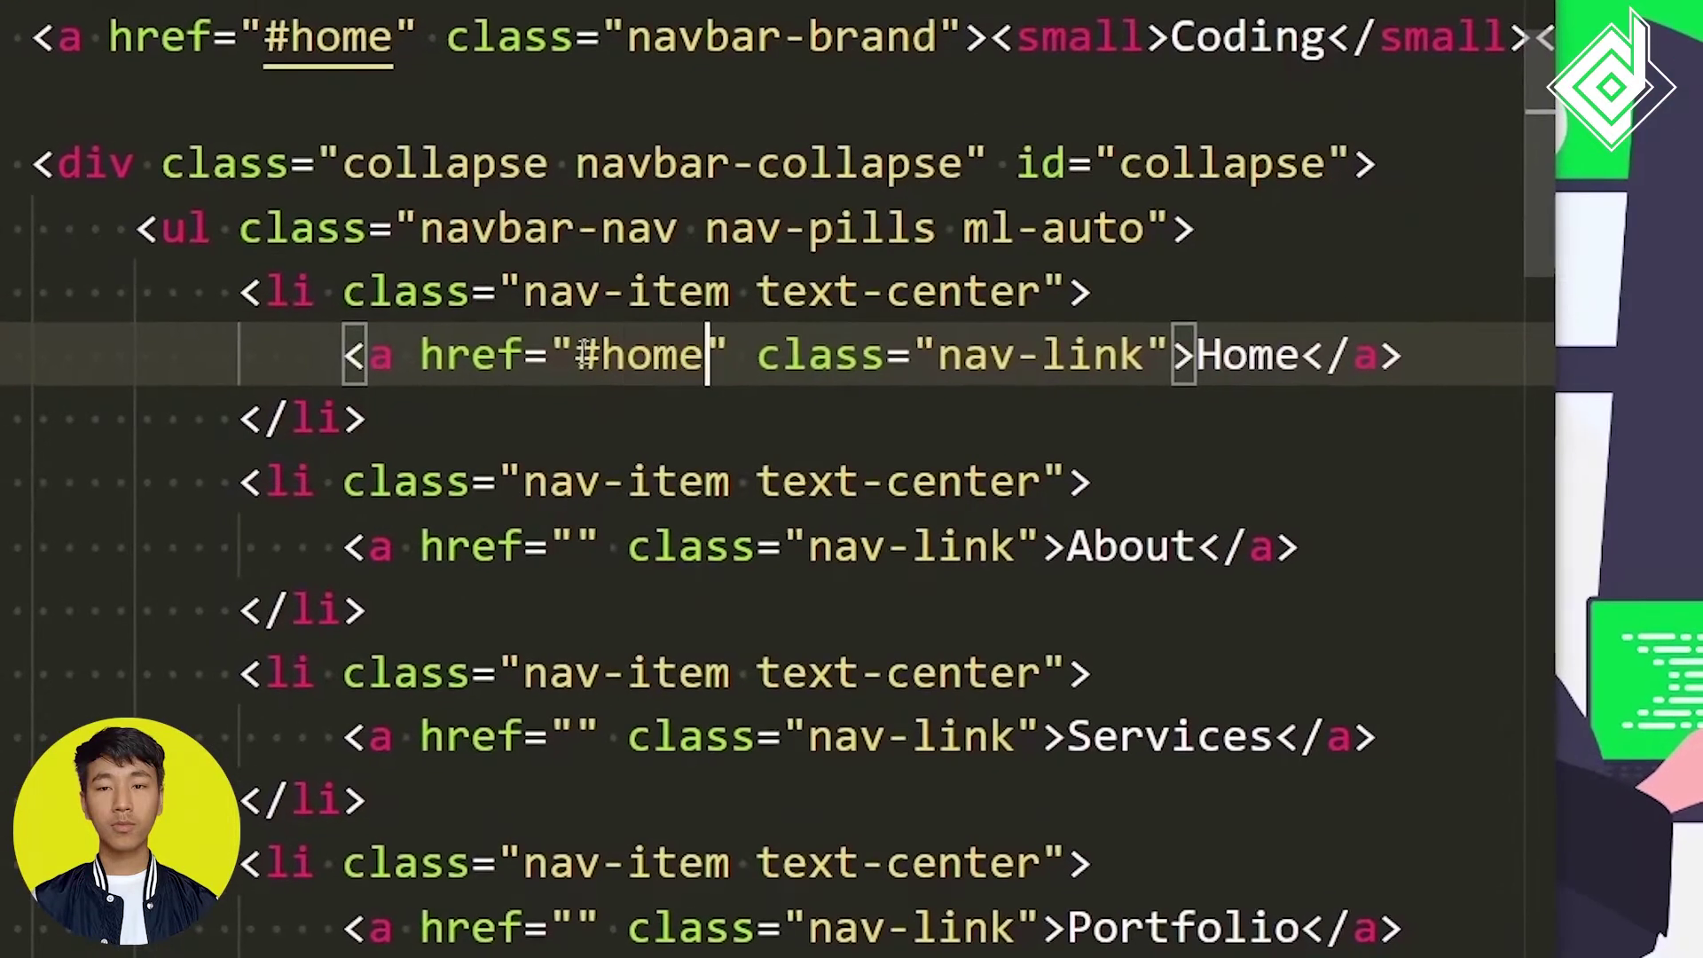
{"action": "left_click", "coordinate": [580, 547]}
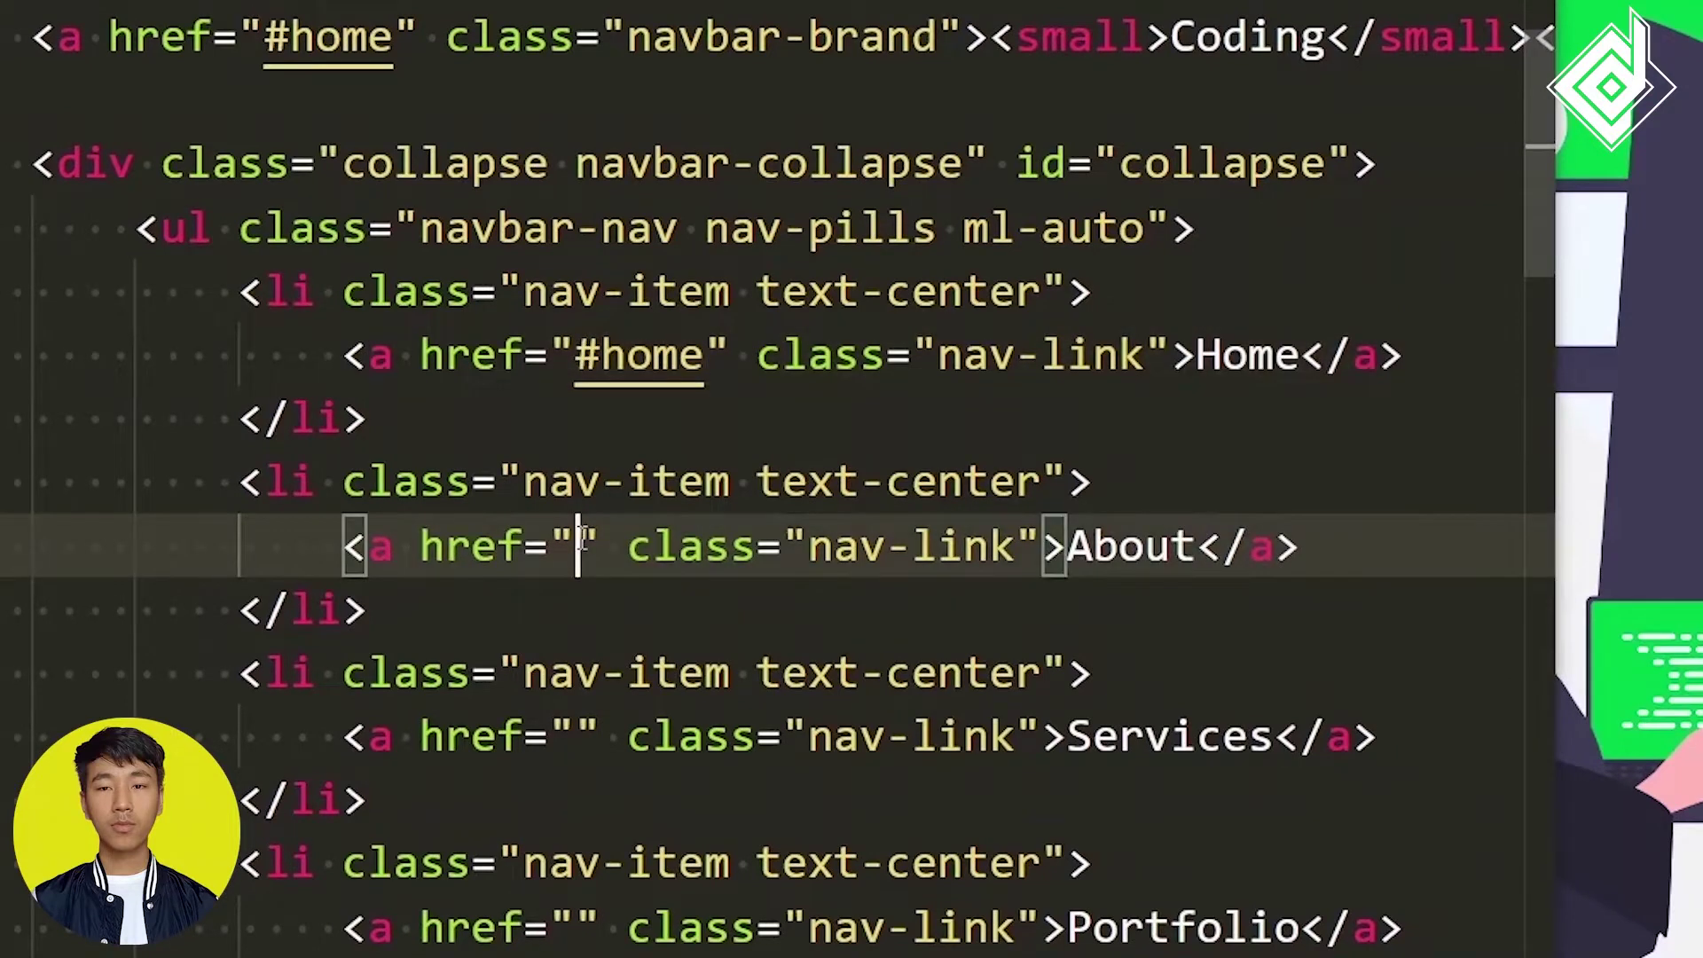
{"action": "type", "text": "#about"}
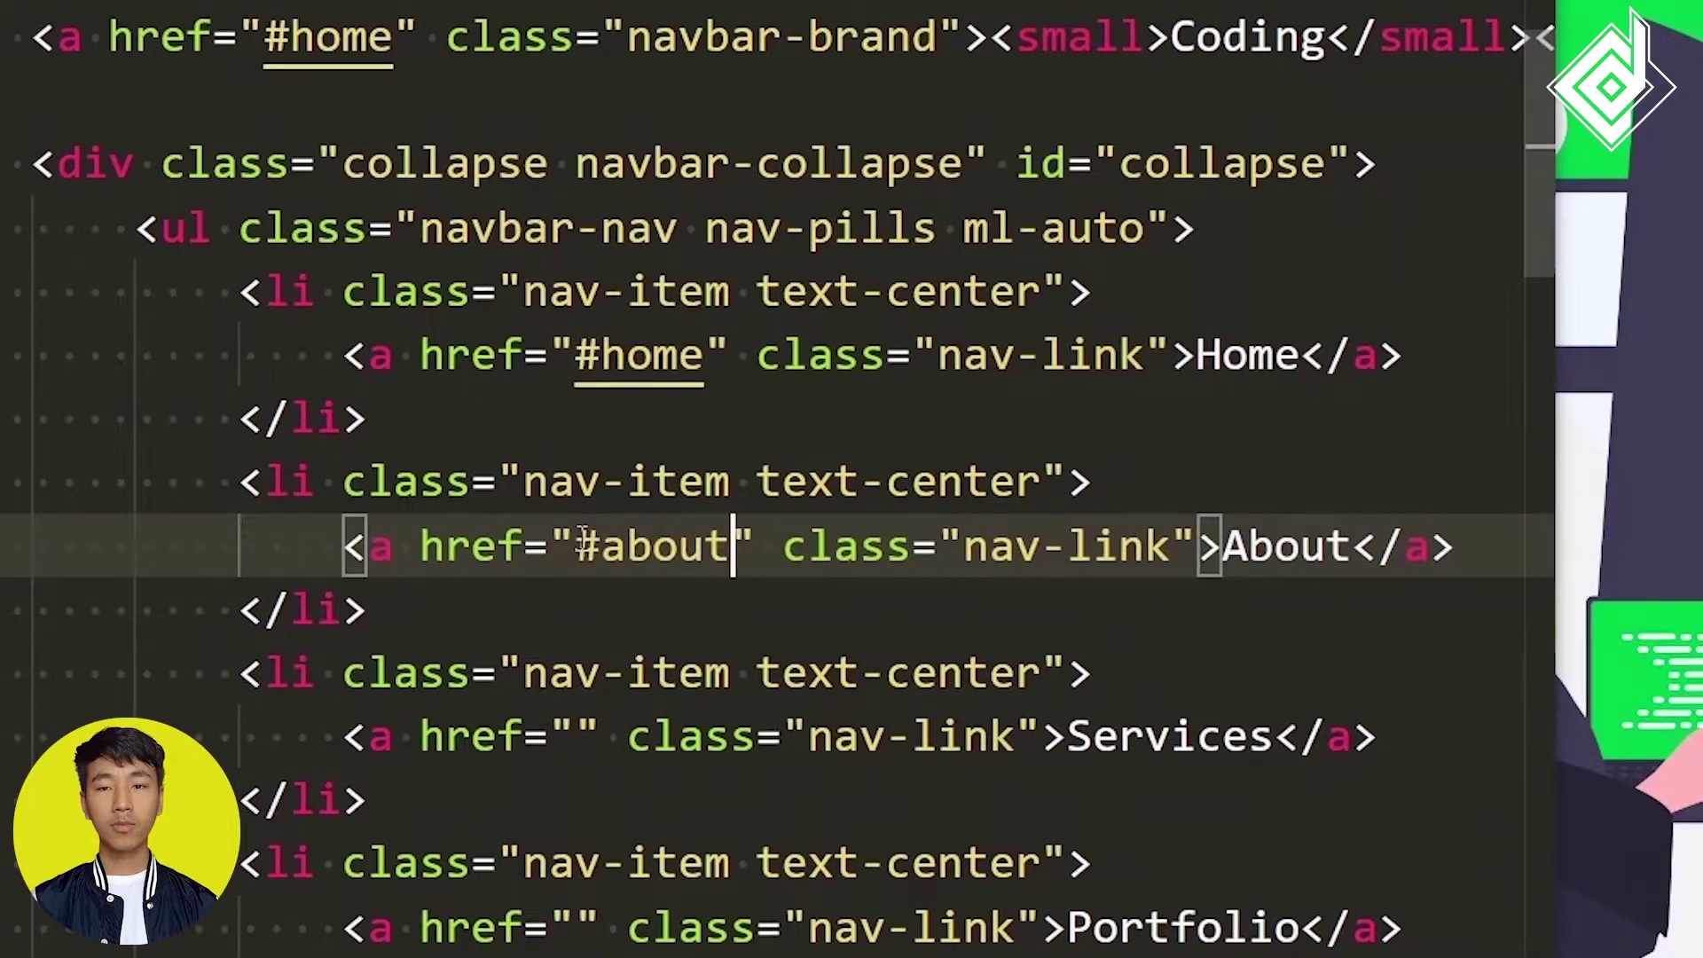
{"action": "left_click", "coordinate": [582, 538], "text": "shift"}
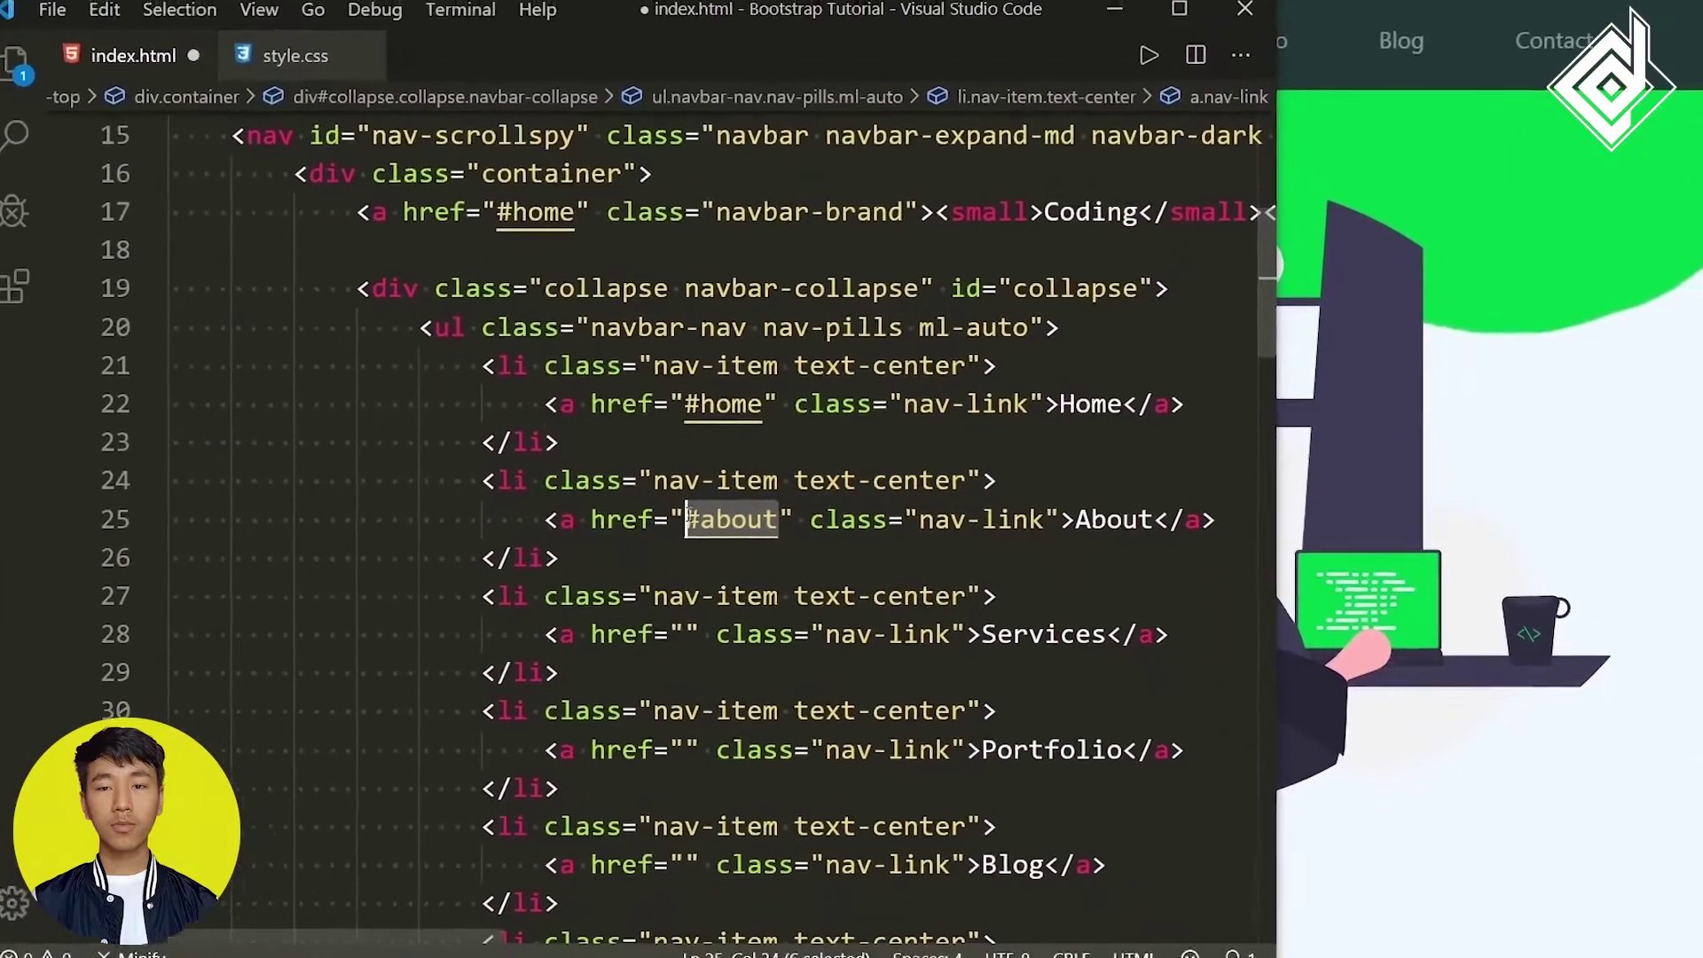
{"action": "scroll", "coordinate": [694, 518], "scroll_direction": "down", "scroll_amount": 1}
{"action": "scroll", "coordinate": [694, 518], "scroll_direction": "down", "scroll_amount": 1}
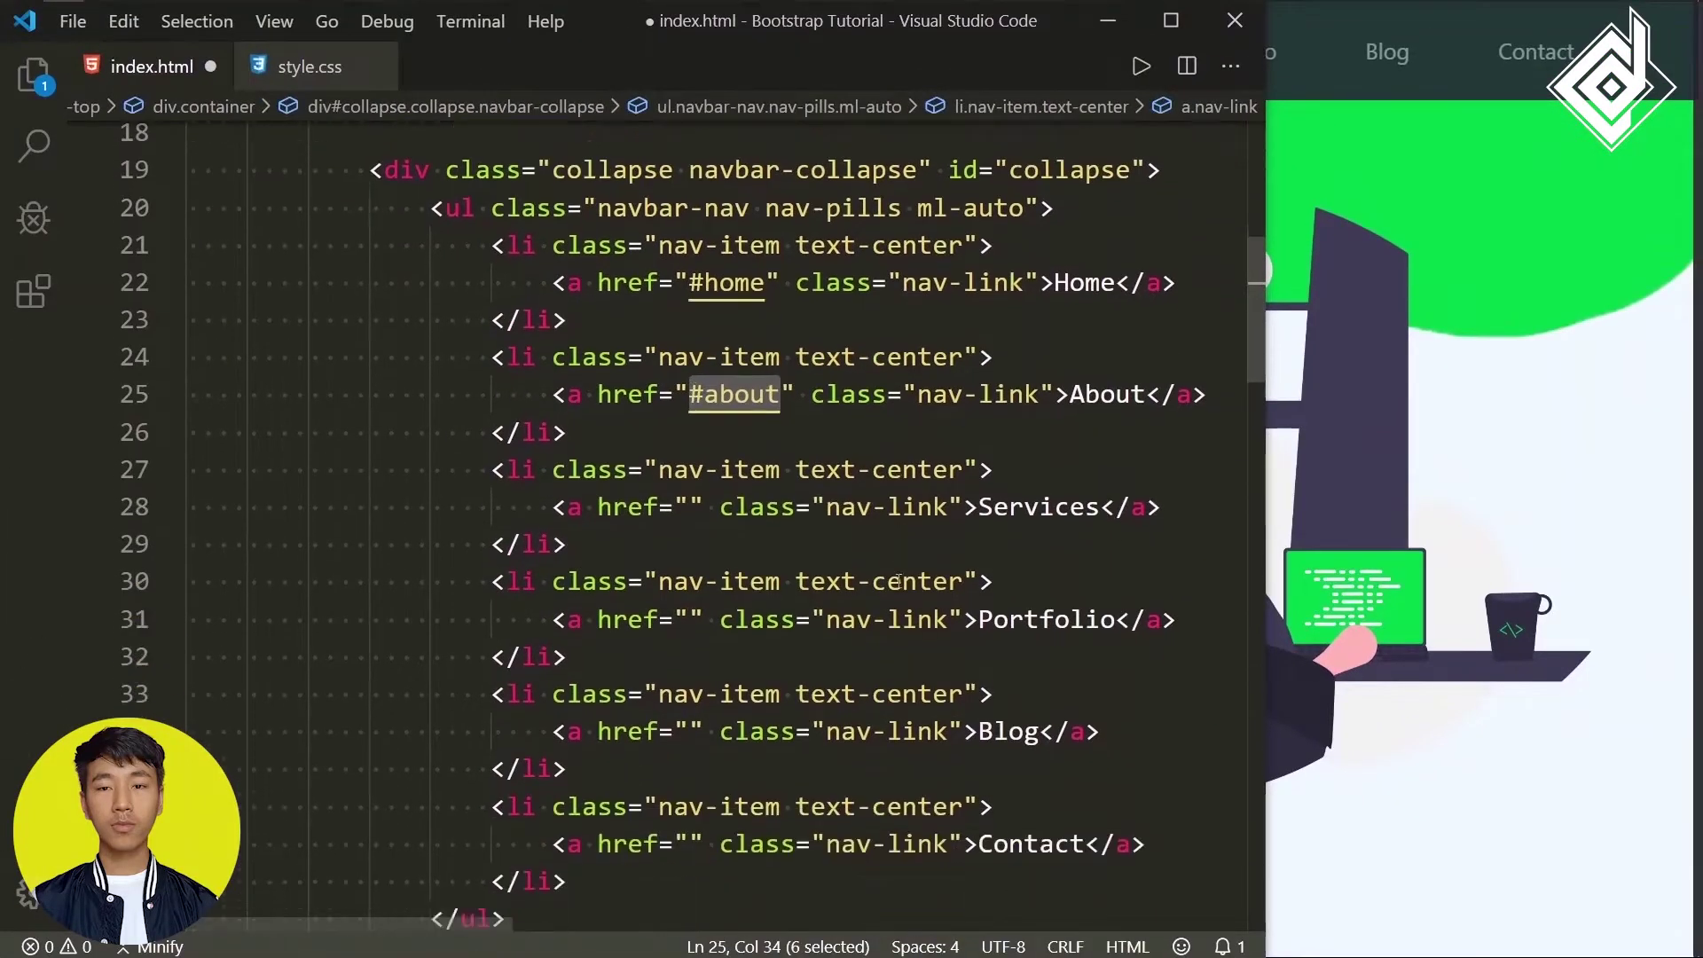
{"action": "scroll", "coordinate": [693, 518], "scroll_direction": "down", "scroll_amount": 5}
Add id="home" to the HOME div and id="about" to the ABOUT h2, then show the site
{"action": "double_click", "coordinate": [414, 524]}
{"action": "left_click", "coordinate": [369, 562]}
{"action": "type", "text": "i"}
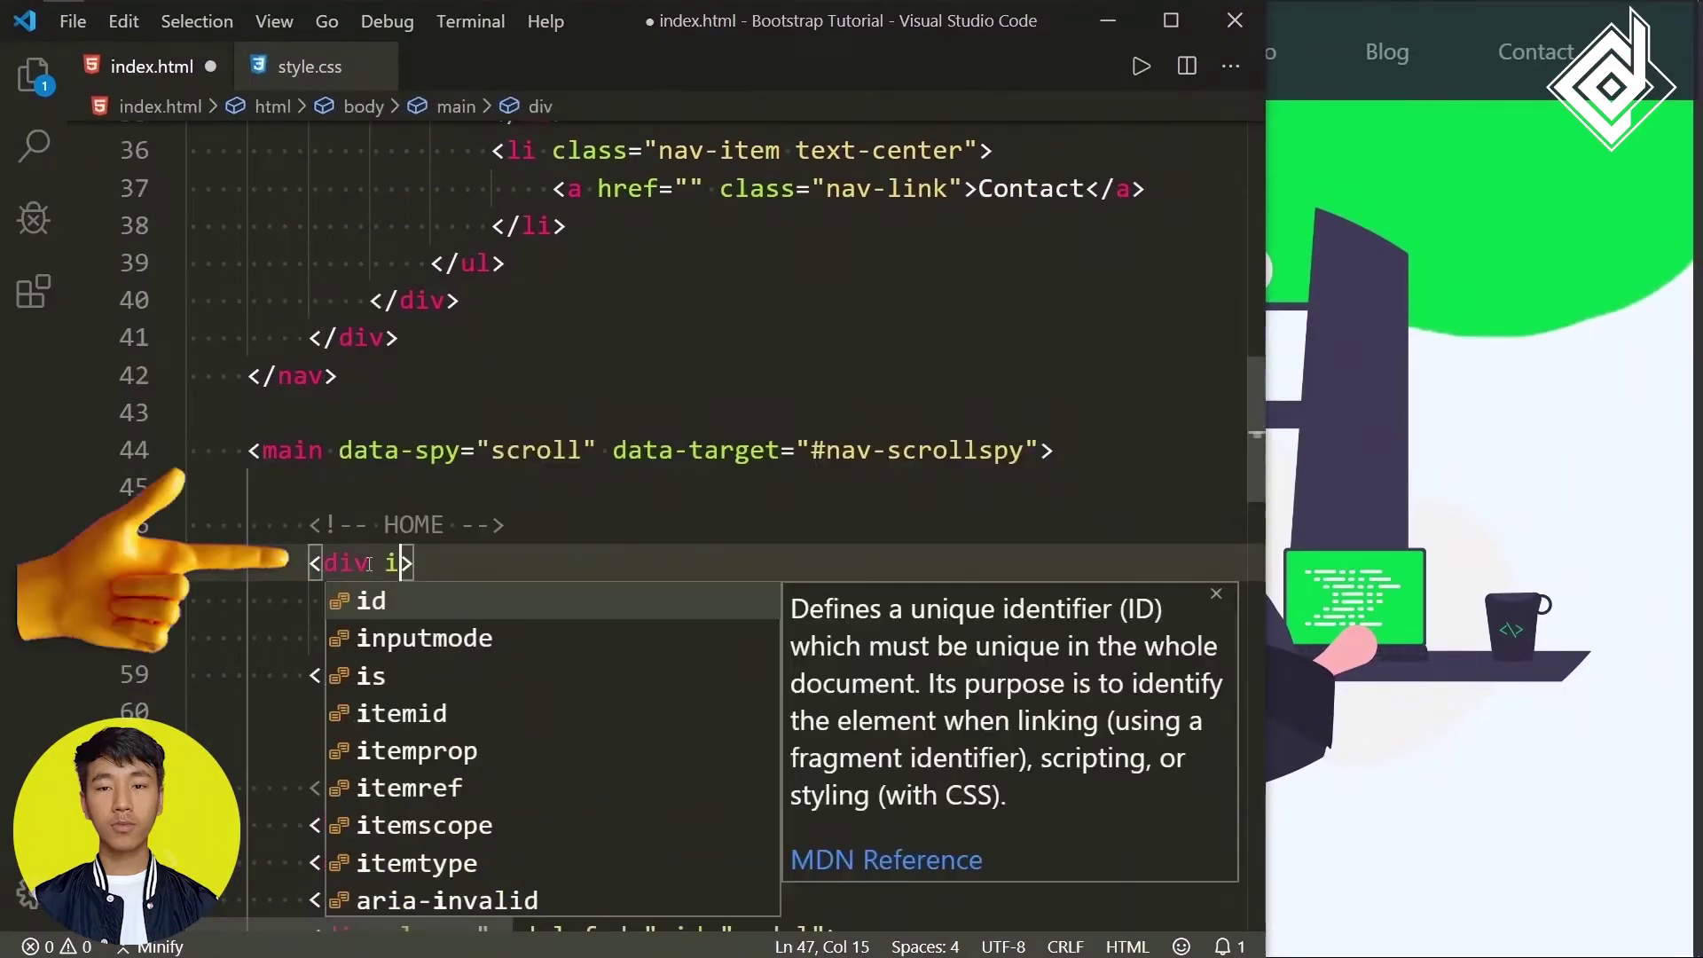
{"action": "type", "text": "d"}
{"action": "type", "text": "=\"h"}
{"action": "type", "text": "ome"}
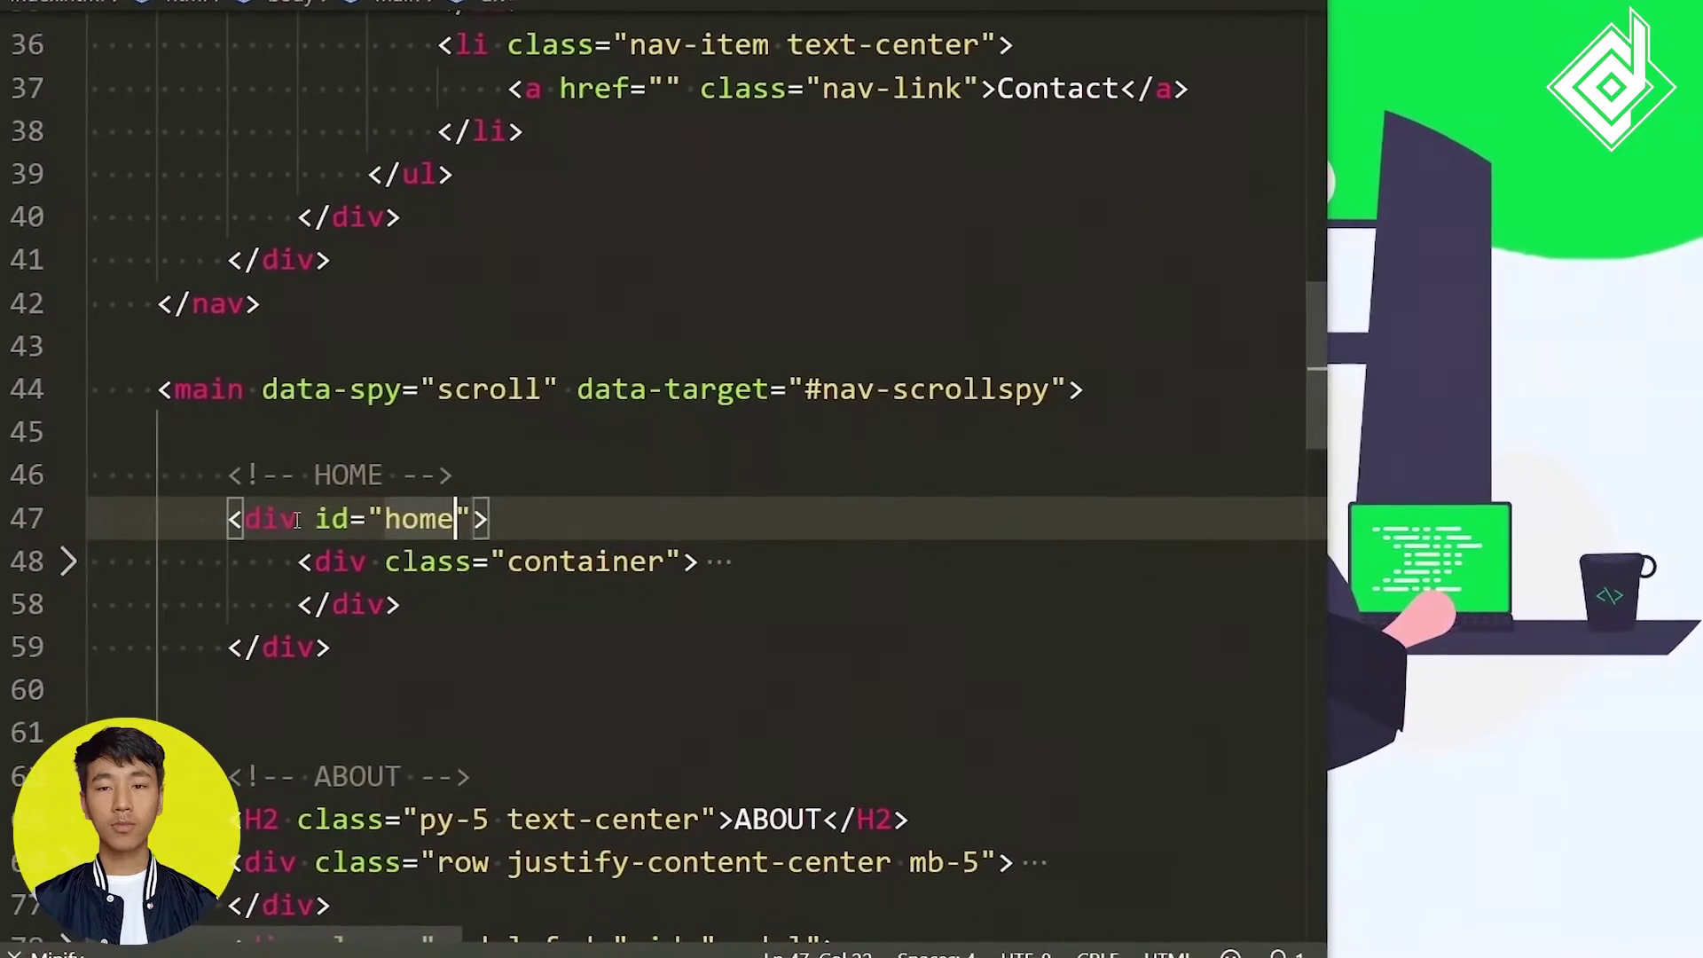
{"action": "scroll", "coordinate": [297, 519], "scroll_direction": "down", "scroll_amount": 5}
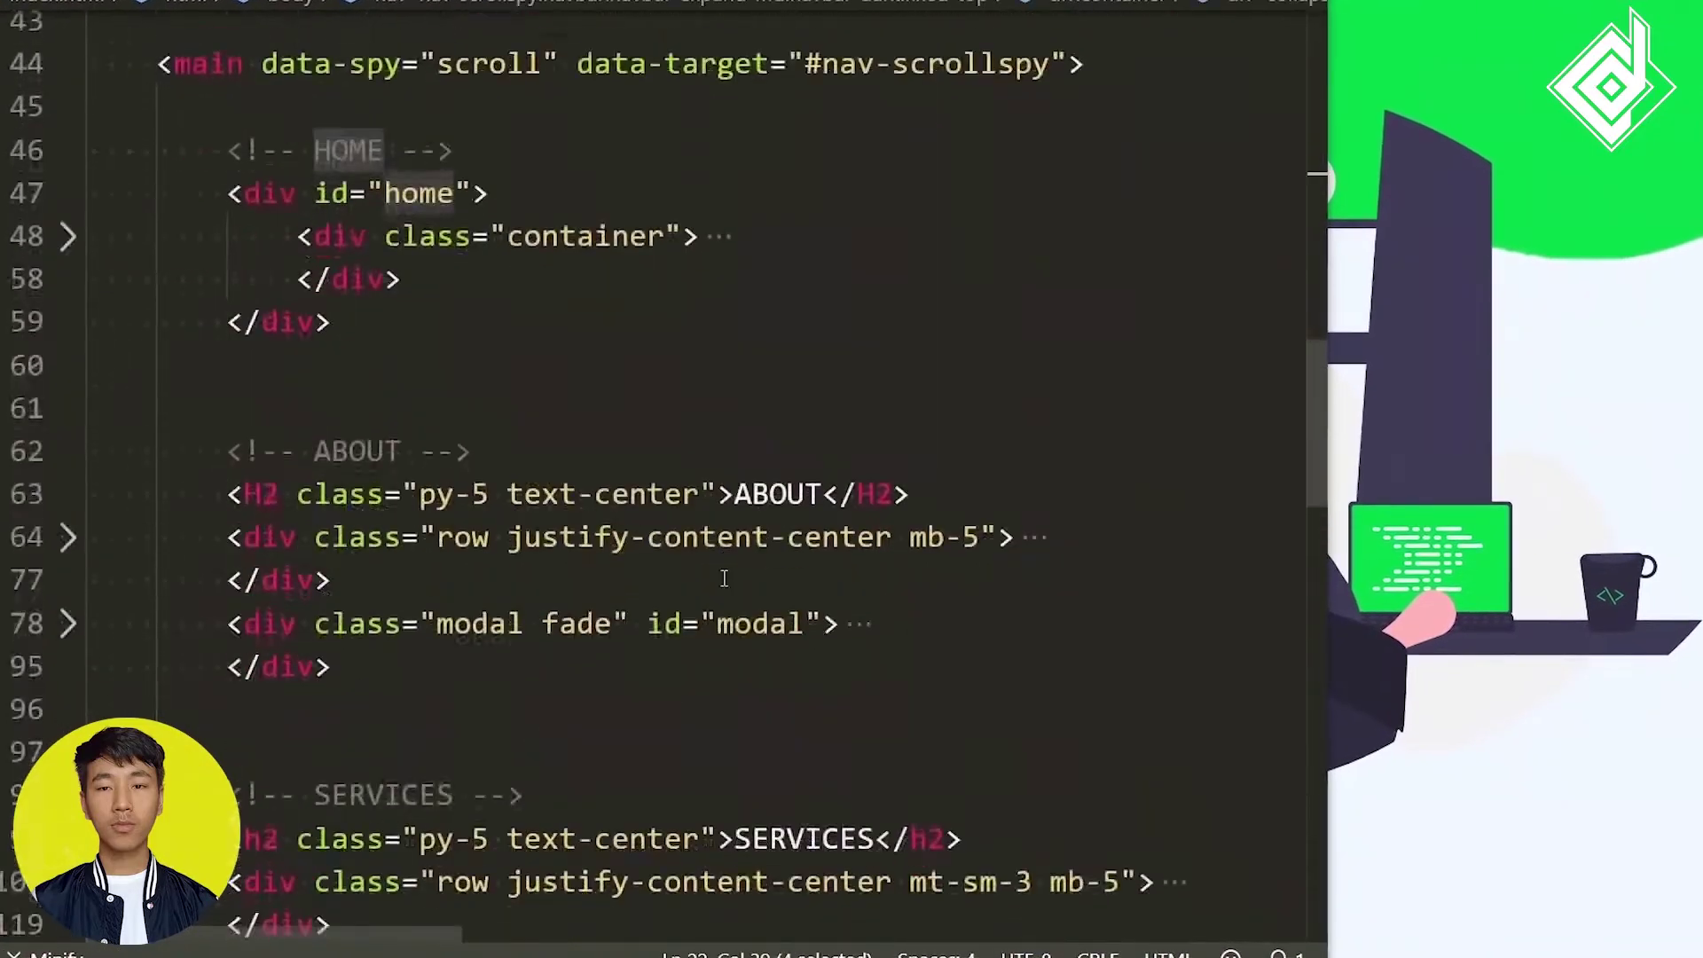
{"action": "left_click", "coordinate": [280, 470]}
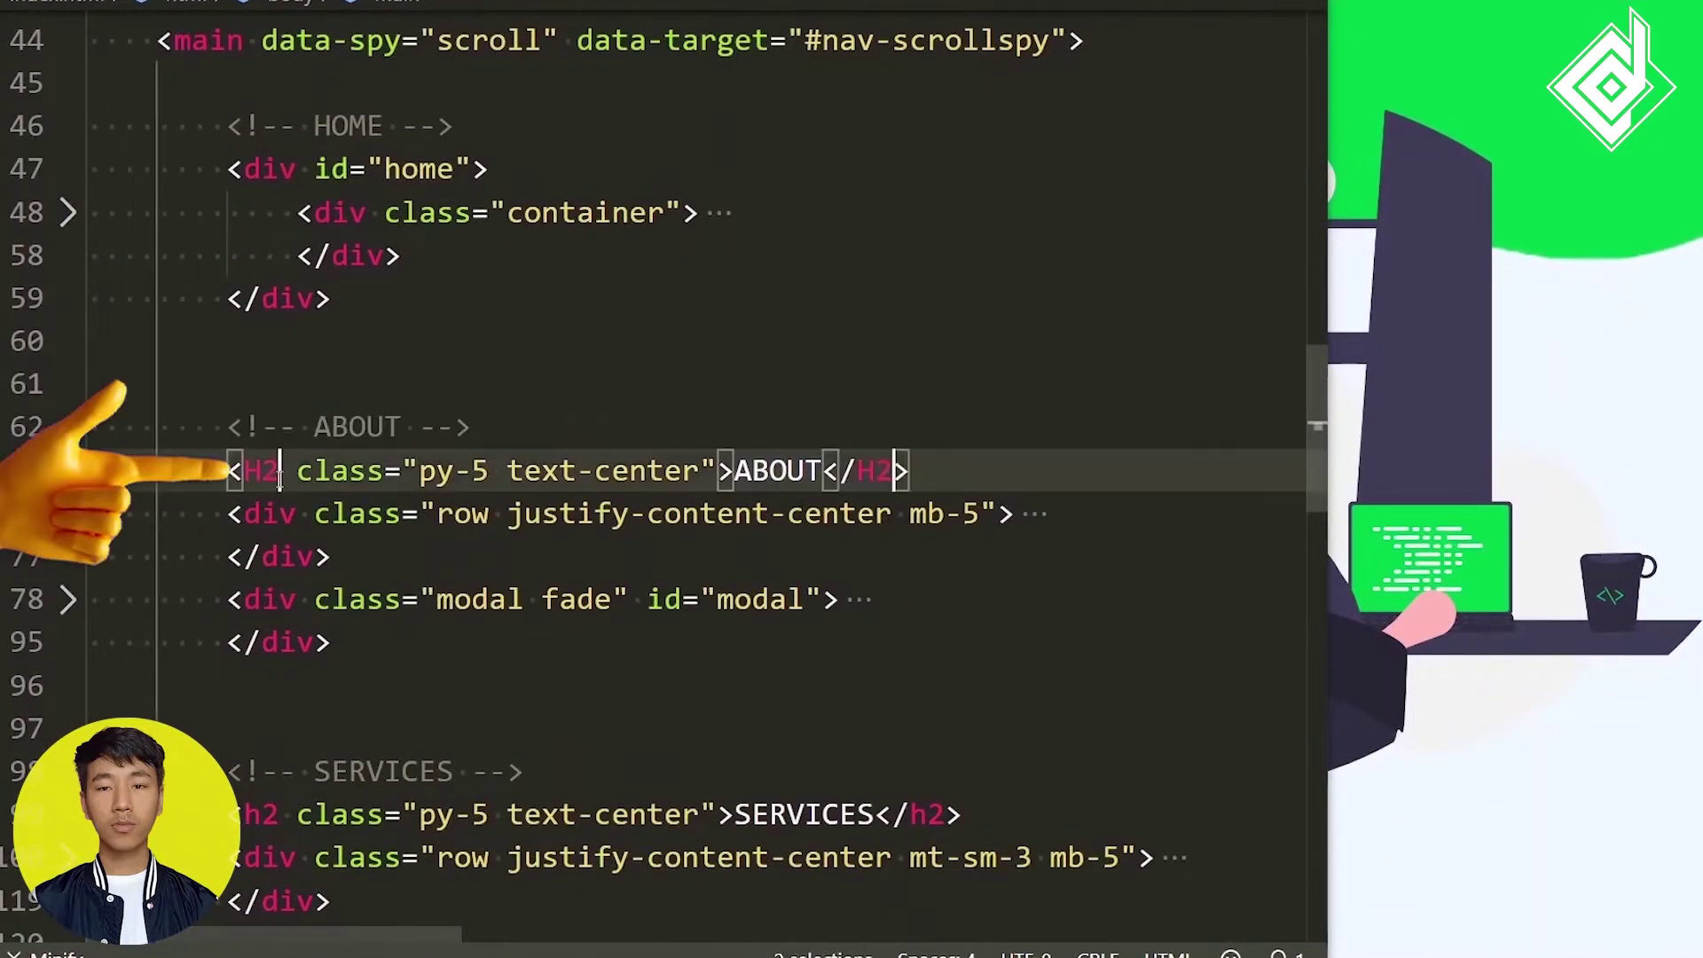
{"action": "type", "text": "id=\"about"}
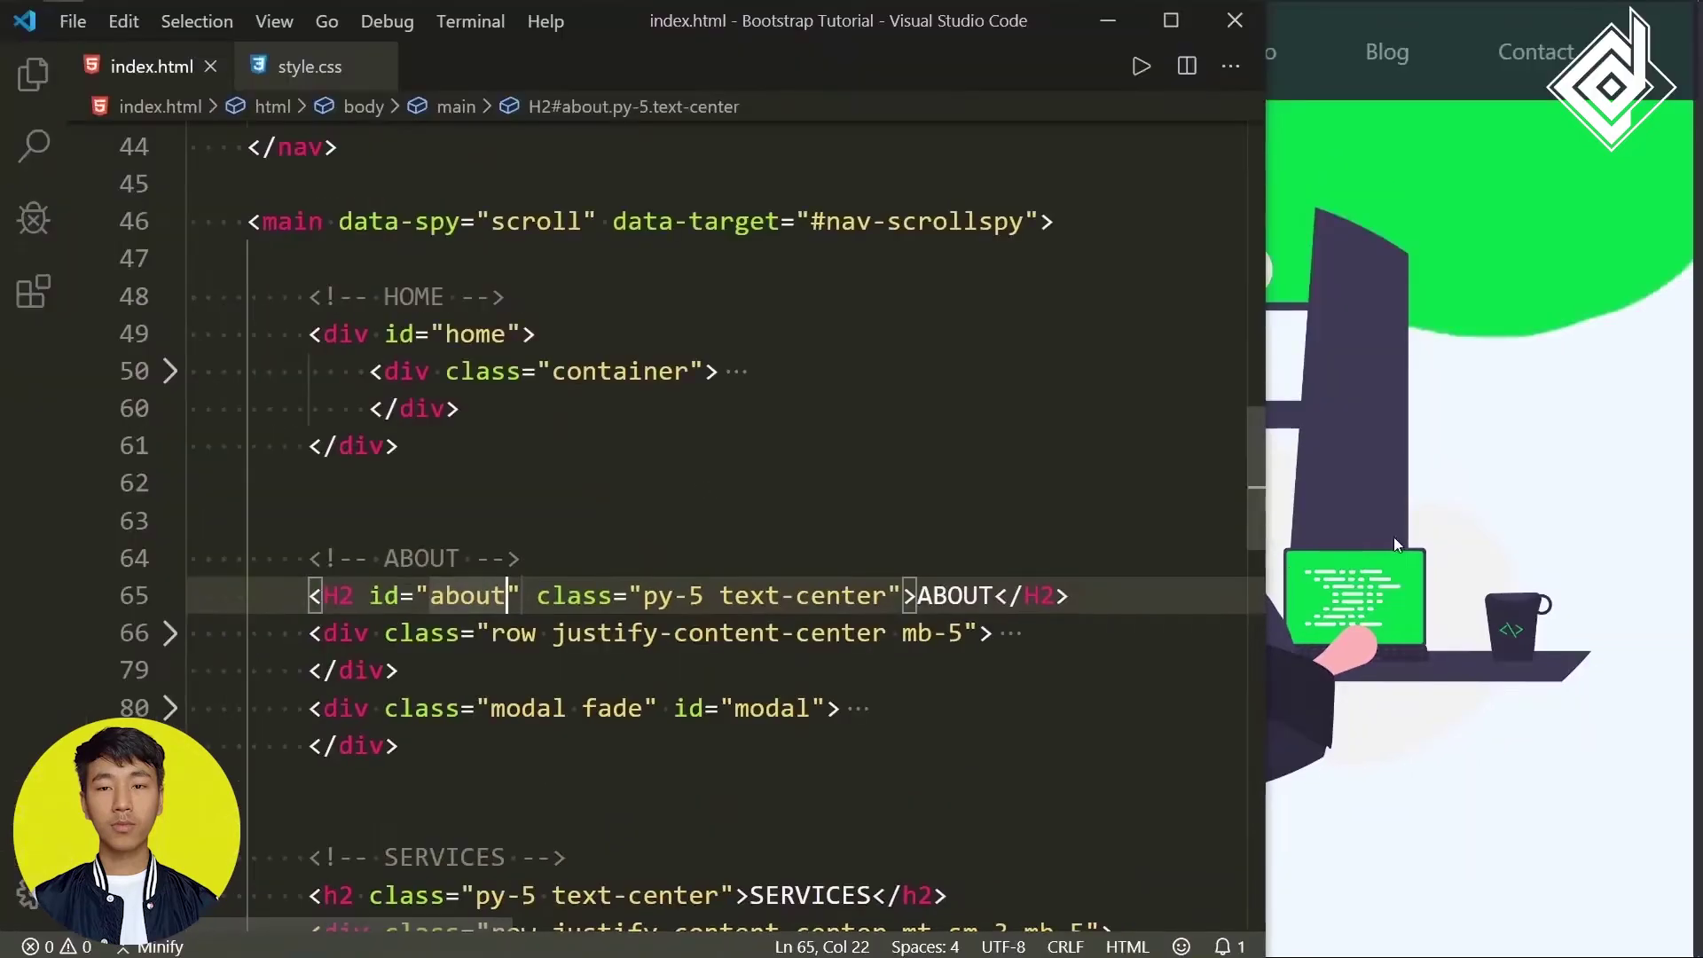
{"action": "left_click", "coordinate": [1557, 540]}
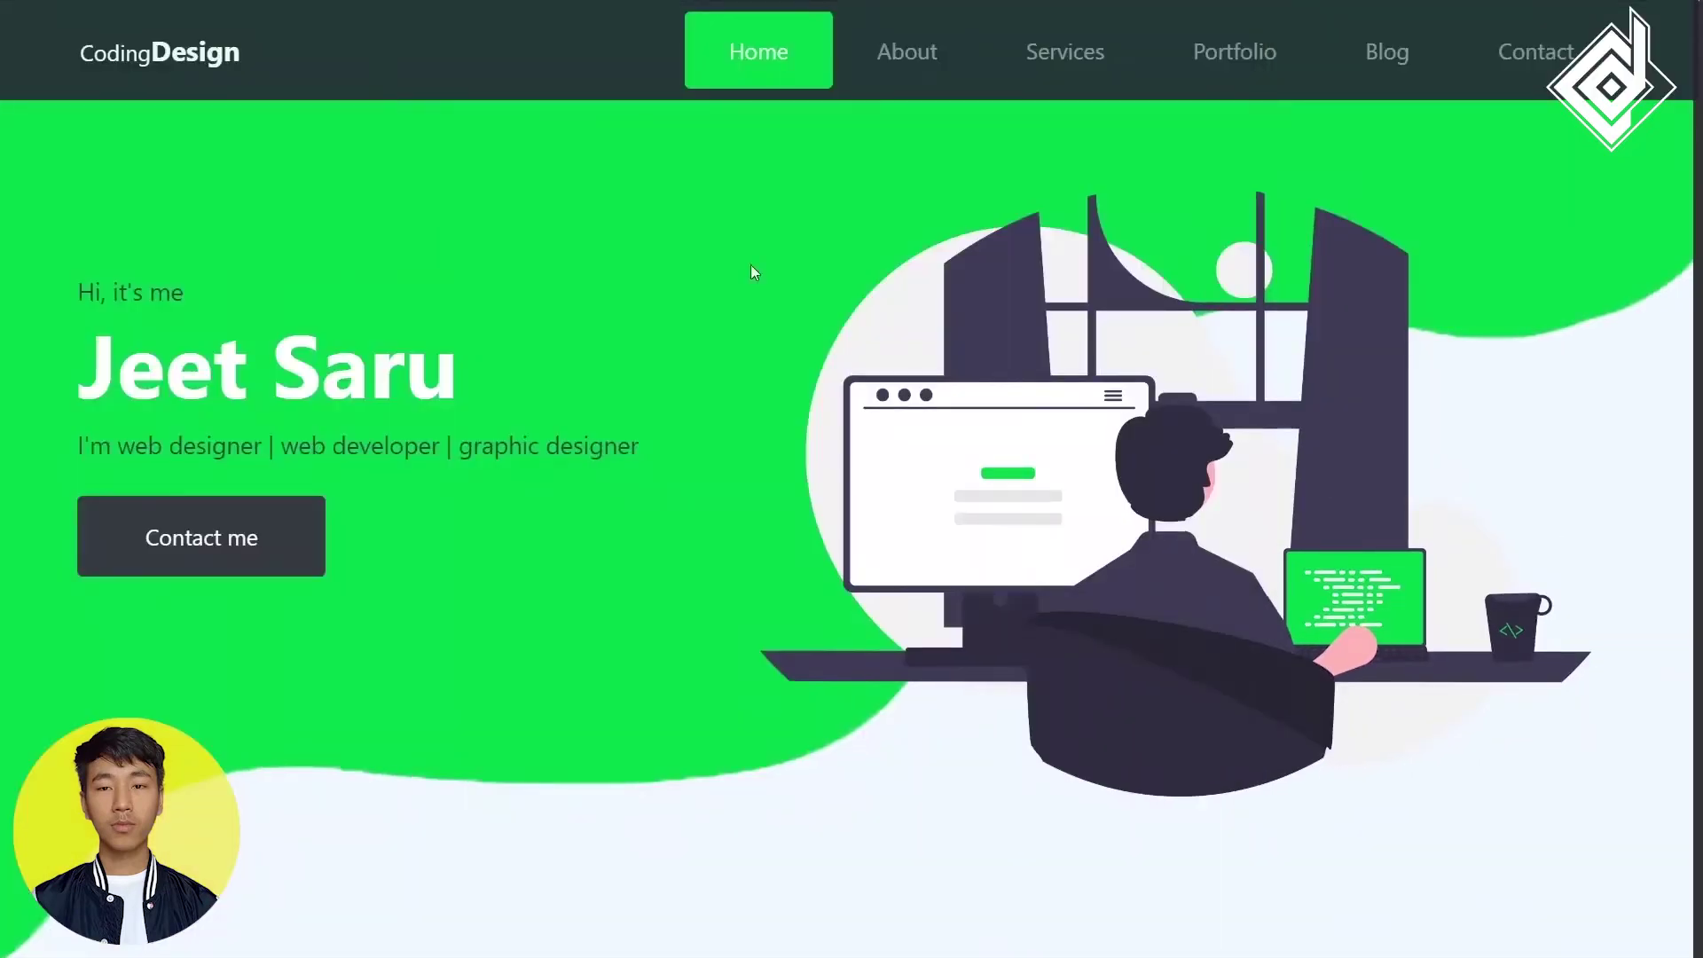
Test the navbar: Home and About jump to their sections, Portfolio and Blog don't yet
{"action": "left_click", "coordinate": [878, 71]}
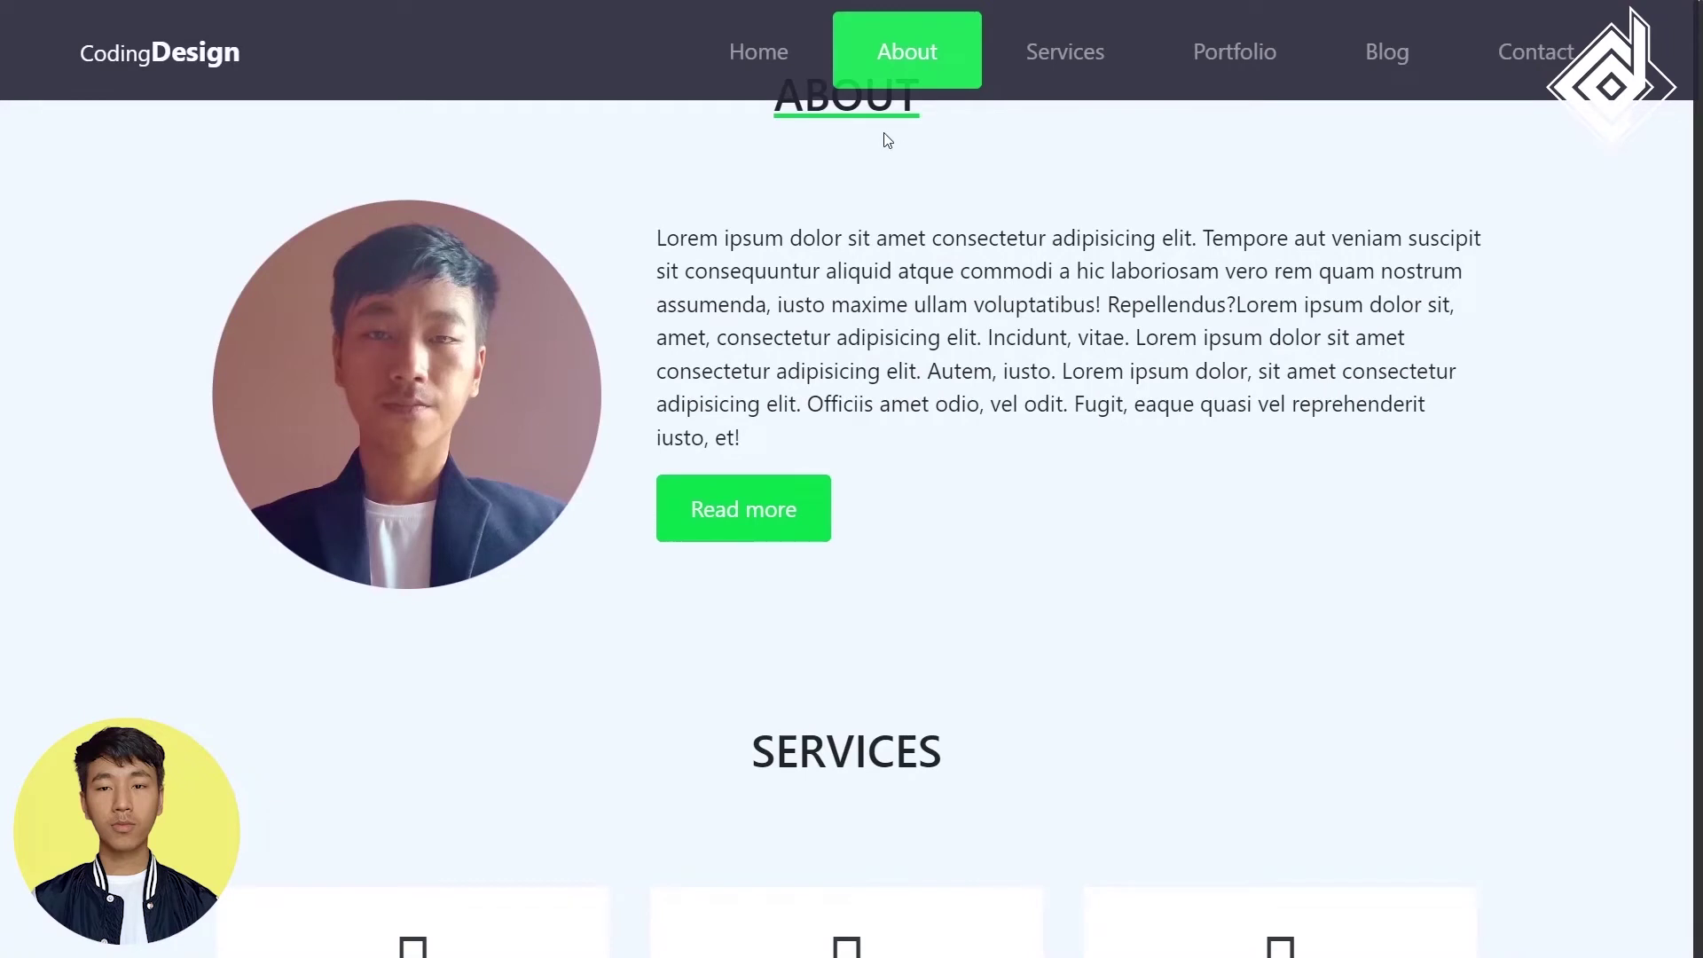
{"action": "left_click", "coordinate": [1106, 68]}
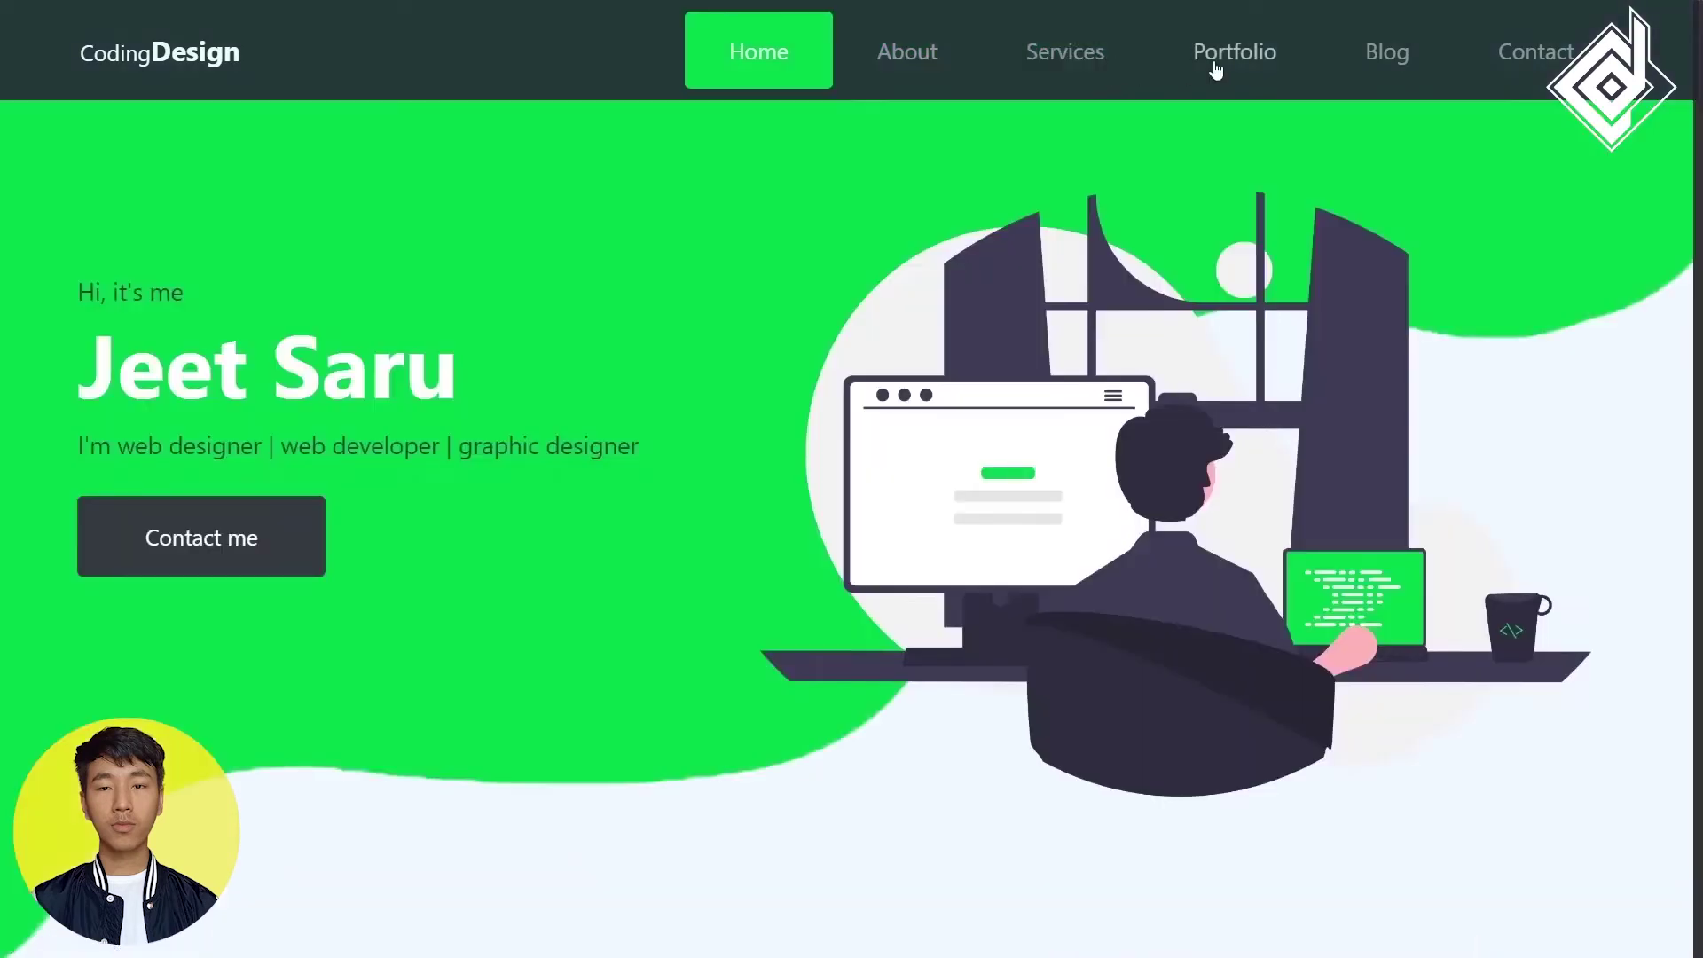
{"action": "left_click", "coordinate": [1215, 70]}
{"action": "left_click", "coordinate": [1387, 66]}
{"action": "left_click", "coordinate": [892, 72]}
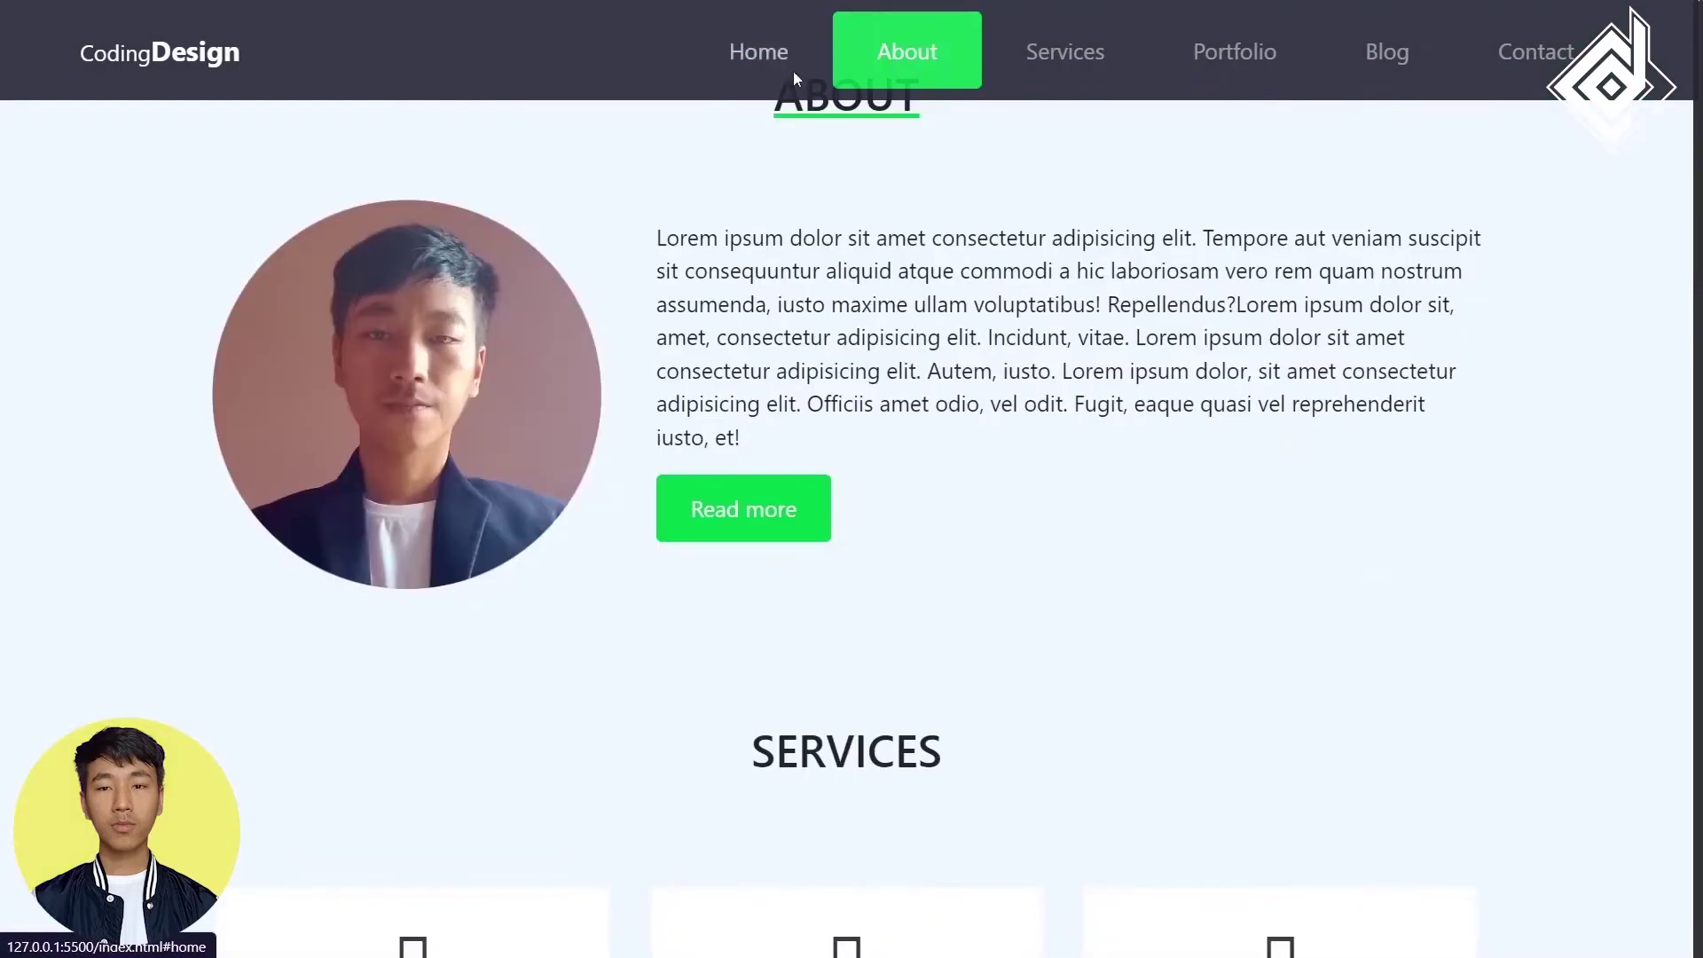
{"action": "left_click", "coordinate": [794, 77]}
{"action": "key", "text": "alt+Tab"}
{"action": "scroll", "coordinate": [891, 377], "scroll_direction": "up", "scroll_amount": 3}
{"action": "scroll", "coordinate": [892, 377], "scroll_direction": "up", "scroll_amount": 2}
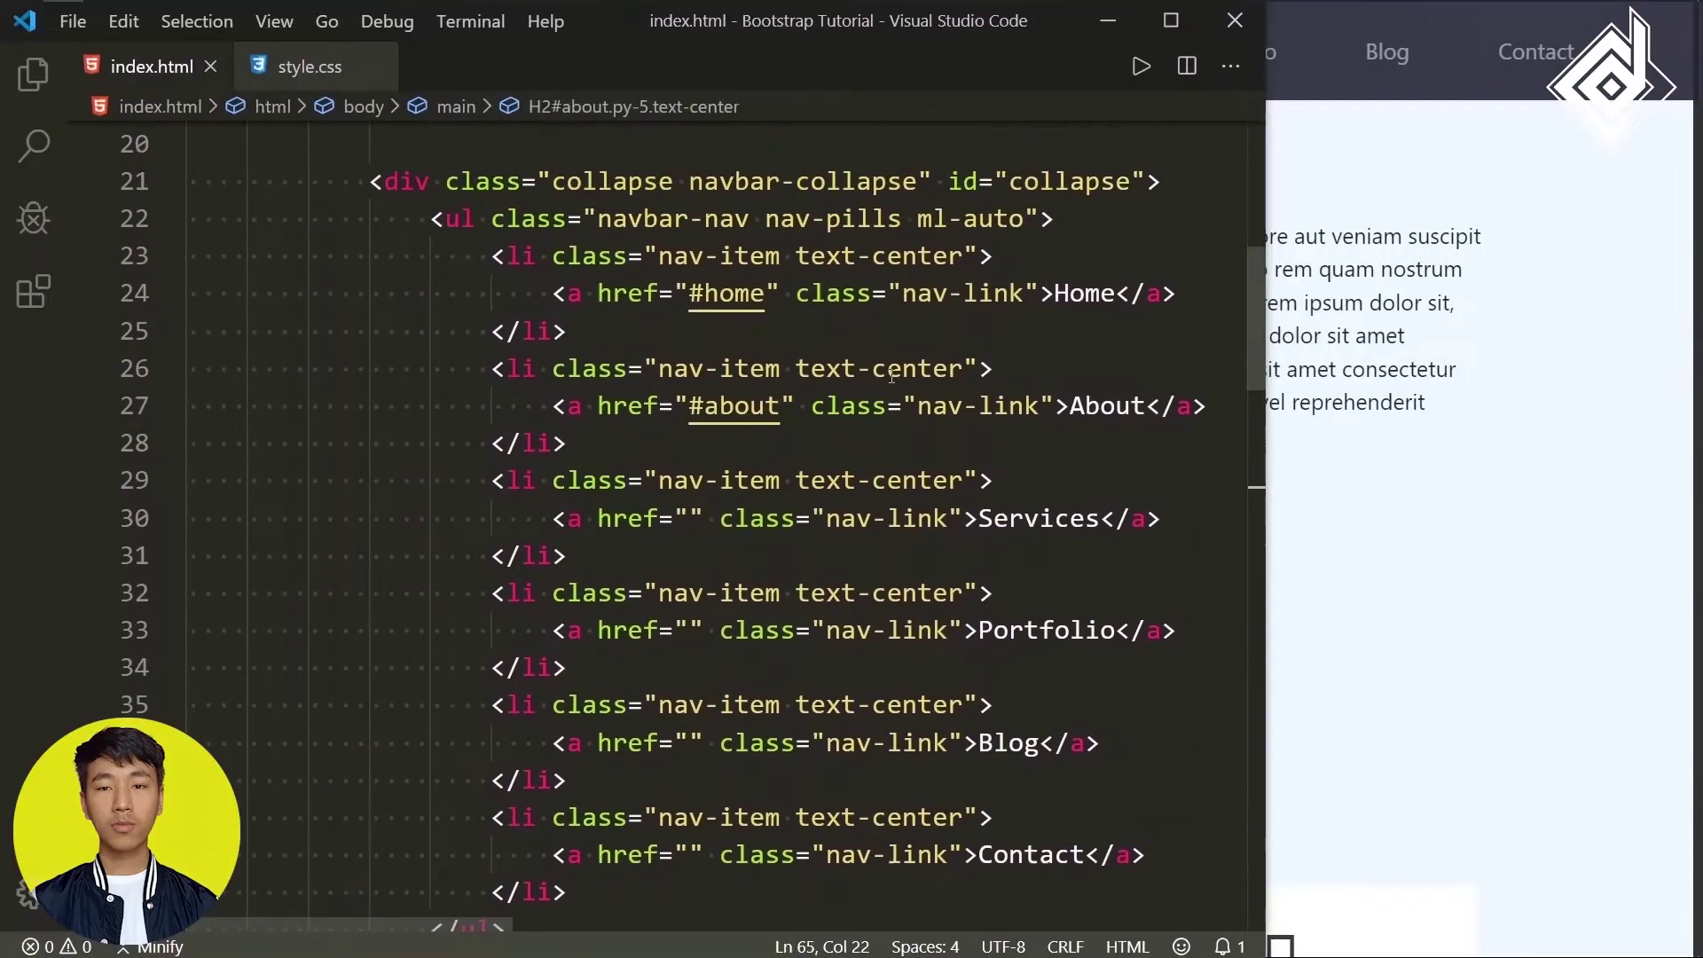
Point the Services and Portfolio links' href to #services and #portfolio
{"action": "double_click", "coordinate": [1039, 518]}
{"action": "left_click", "coordinate": [703, 517]}
{"action": "type", "text": "#"}
{"action": "key", "text": "ctrl+shift+Left"}
{"action": "type", "text": "services"}
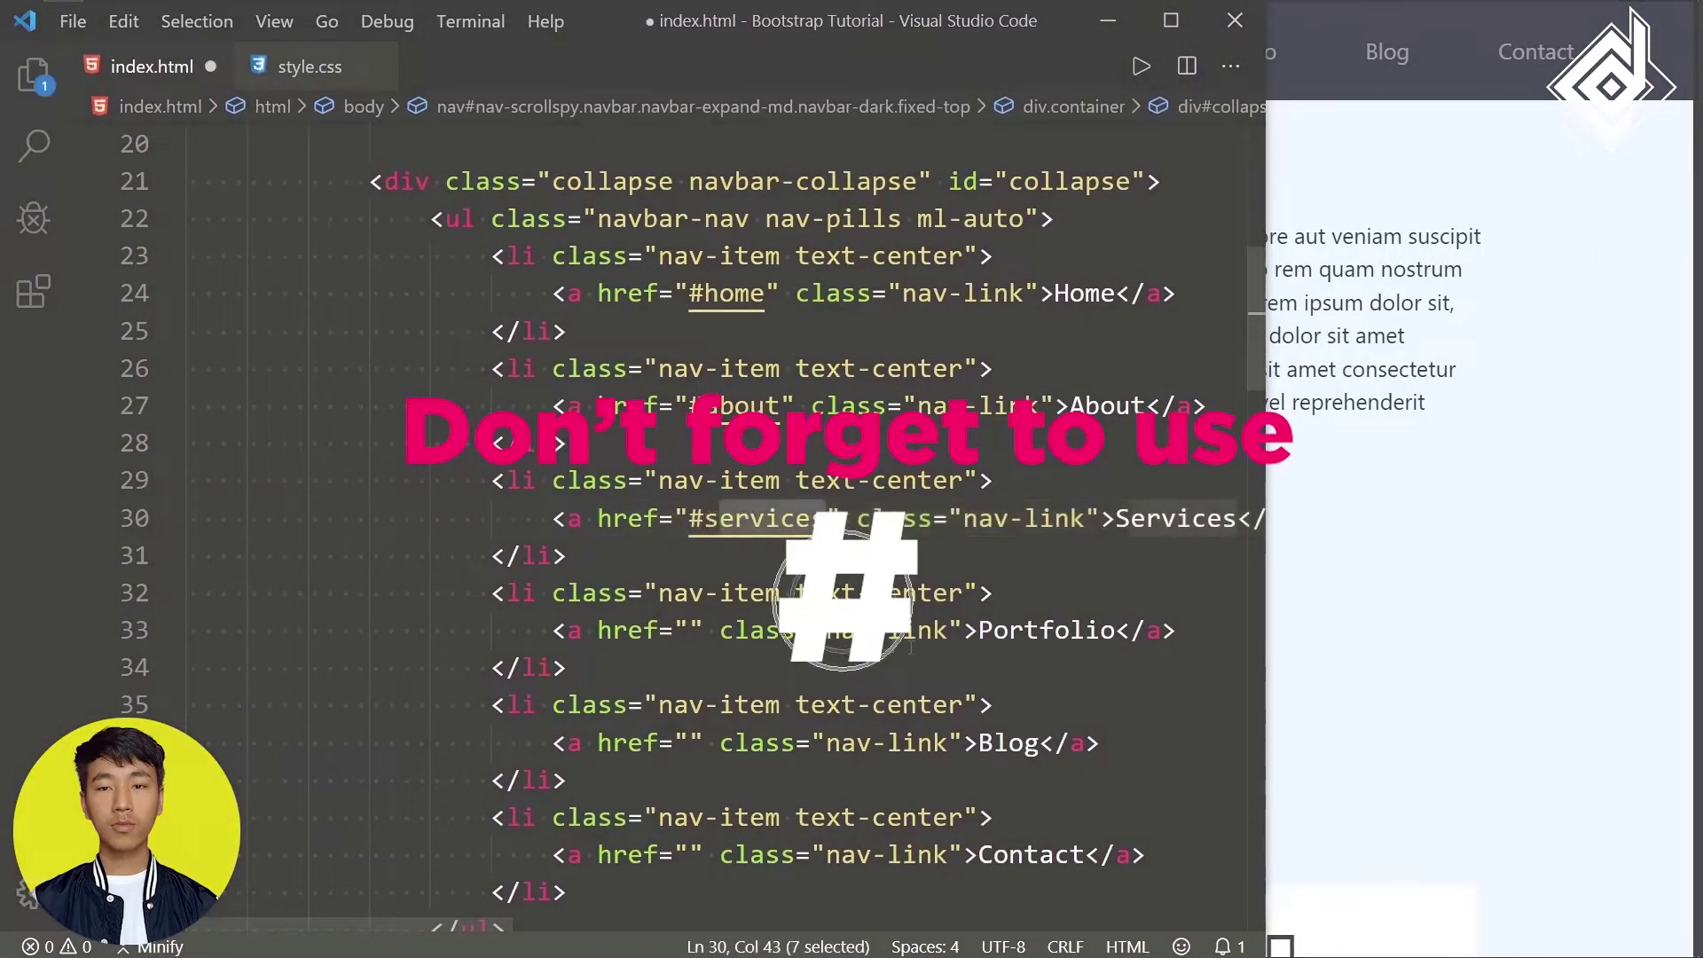
{"action": "double_click", "coordinate": [1019, 630]}
{"action": "left_click", "coordinate": [702, 629]}
{"action": "type", "text": "#portfolio"}
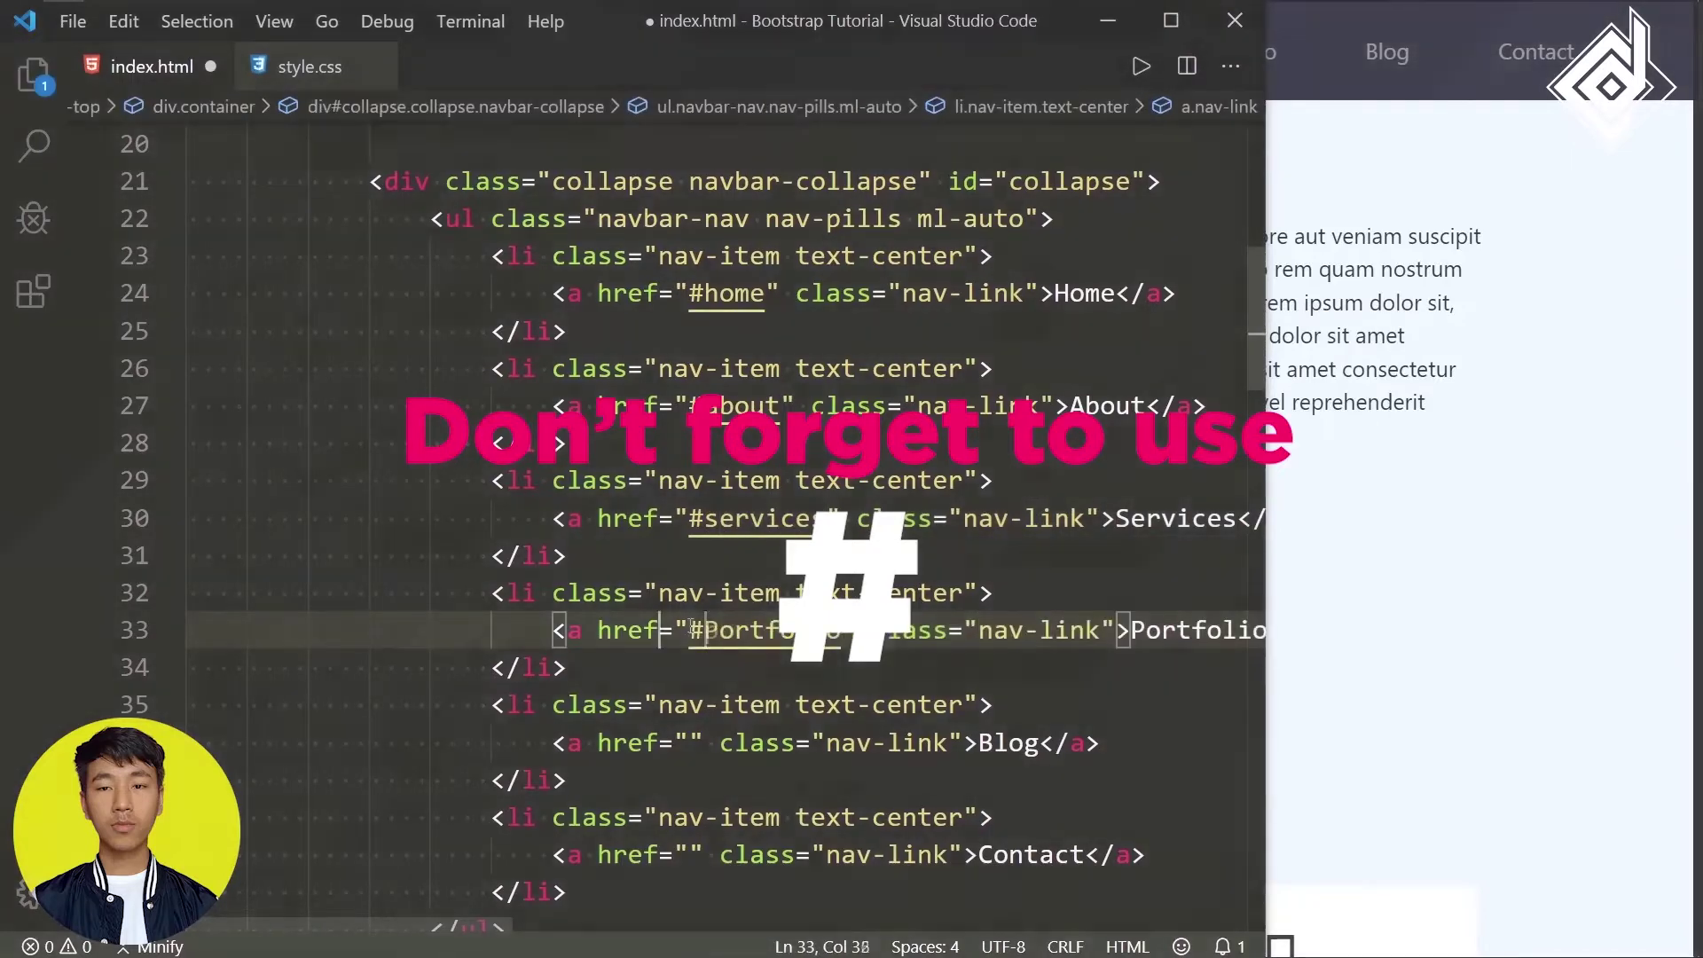
{"action": "scroll", "coordinate": [1012, 634], "scroll_direction": "down", "scroll_amount": 1}
Point the Blog and Contact links' href to #blog and #contact
{"action": "double_click", "coordinate": [1009, 634]}
{"action": "key", "text": "ctrl+c"}
{"action": "left_click", "coordinate": [694, 634]}
{"action": "type", "text": "#"}
{"action": "key", "text": "ctrl+v"}
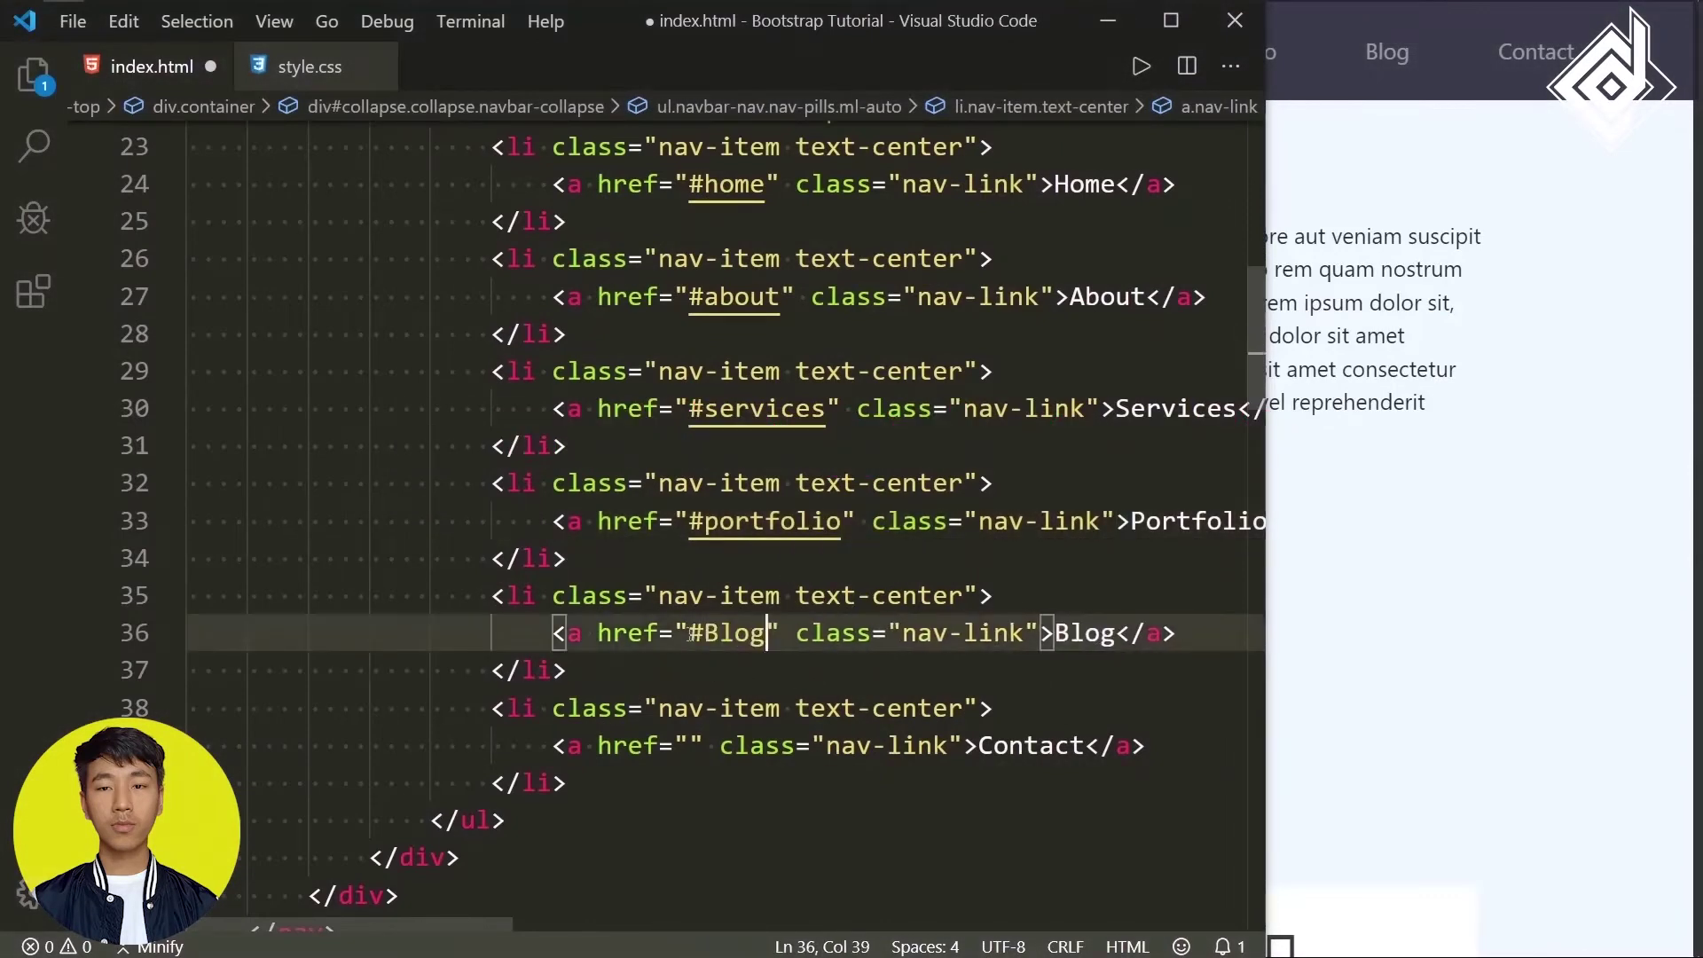
{"action": "key", "text": "ctrl+shift+Left"}
{"action": "type", "text": "blog"}
{"action": "double_click", "coordinate": [1033, 746]}
{"action": "key", "text": "ctrl+c"}
{"action": "left_click", "coordinate": [690, 745]}
{"action": "type", "text": "#"}
{"action": "key", "text": "ctrl+v"}
{"action": "type", "text": "contact"}
Save index.html and test the Services, Portfolio, Blog and Contact links in the browser
{"action": "key", "text": "ctrl+s"}
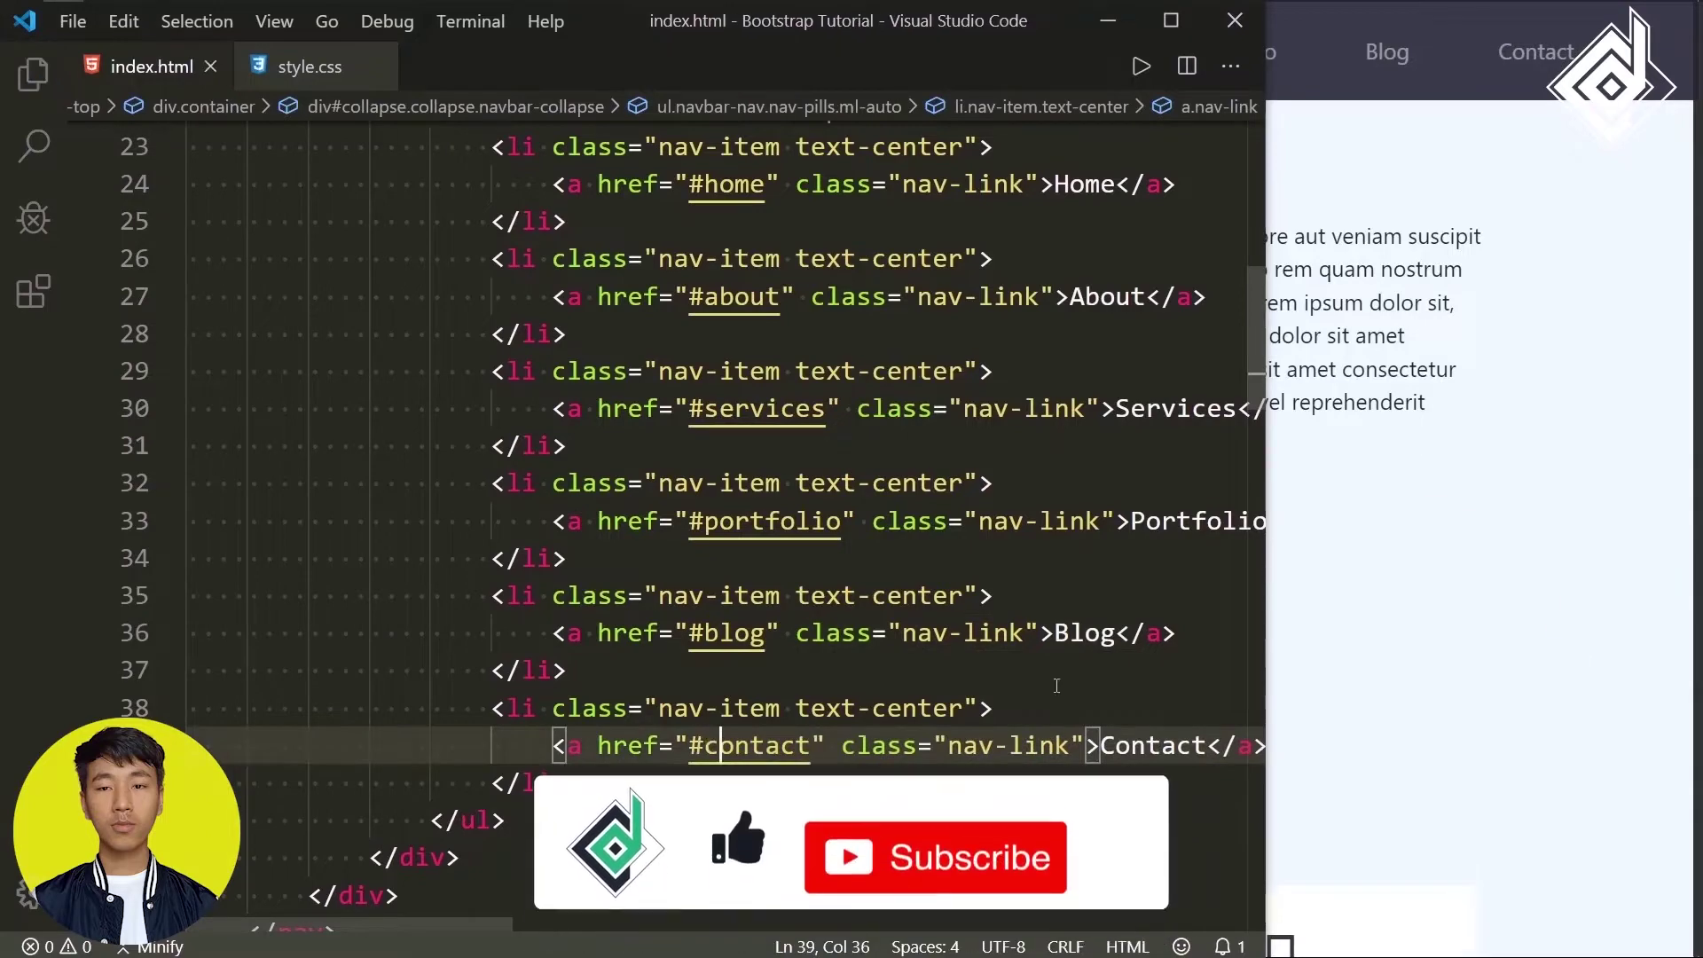
{"action": "key", "text": "alt+Tab"}
{"action": "left_click", "coordinate": [1065, 52]}
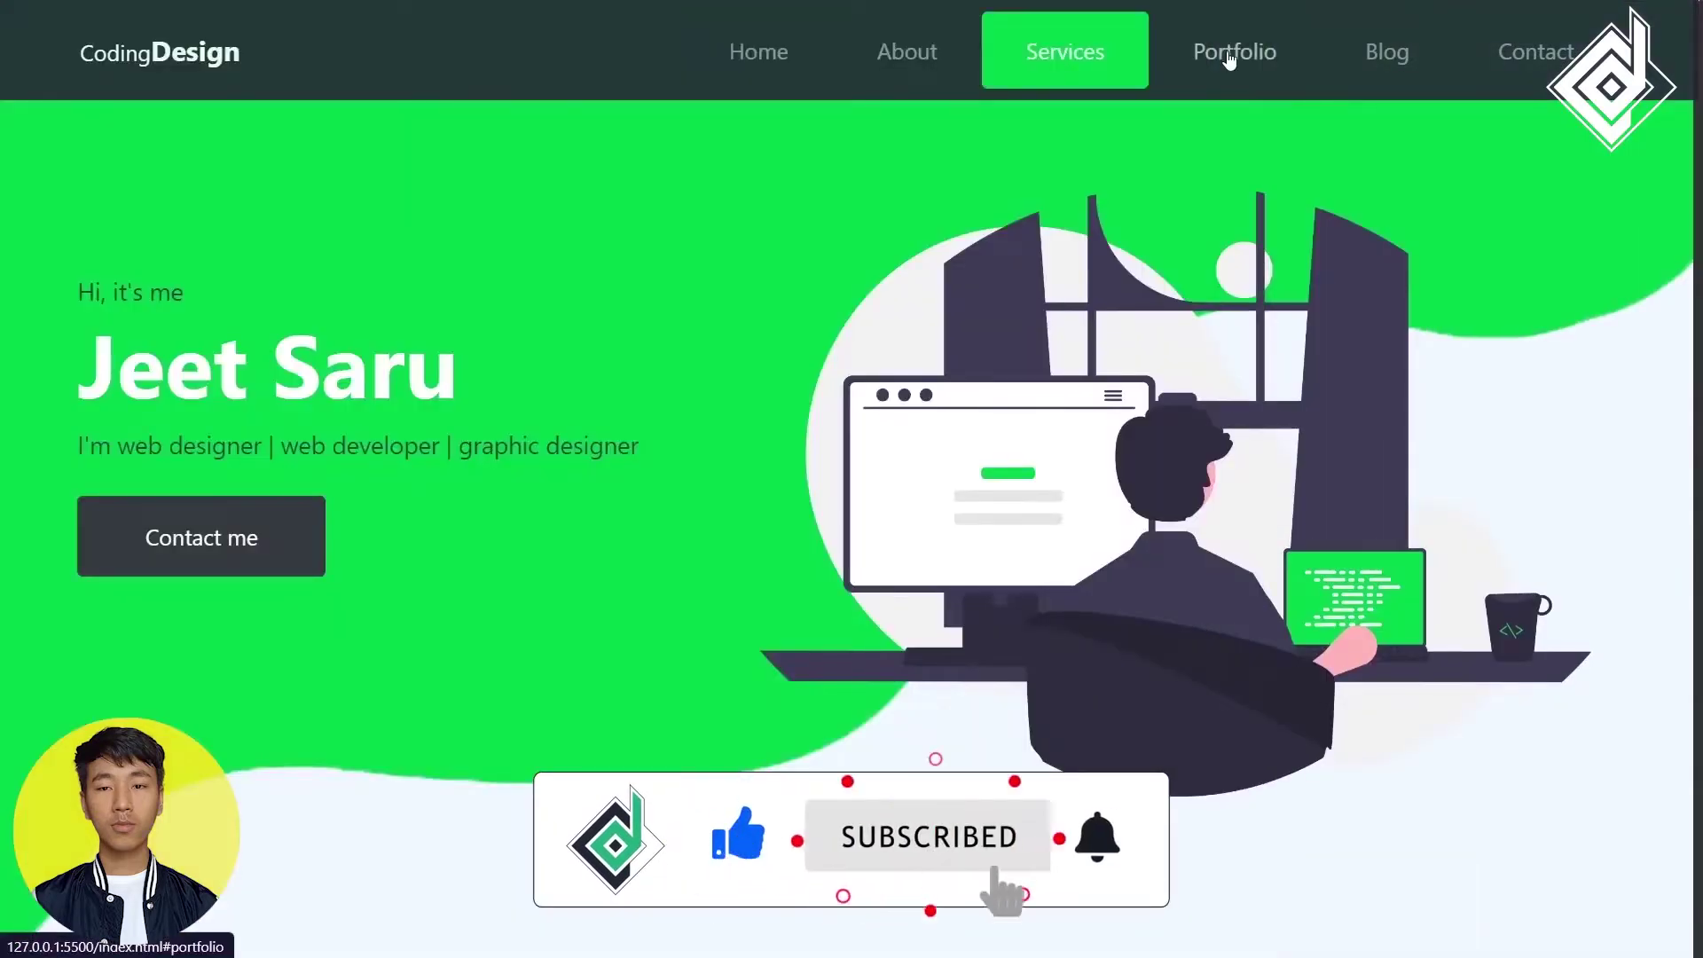
{"action": "left_click", "coordinate": [1234, 53]}
{"action": "left_click", "coordinate": [1390, 56]}
{"action": "left_click", "coordinate": [1531, 51]}
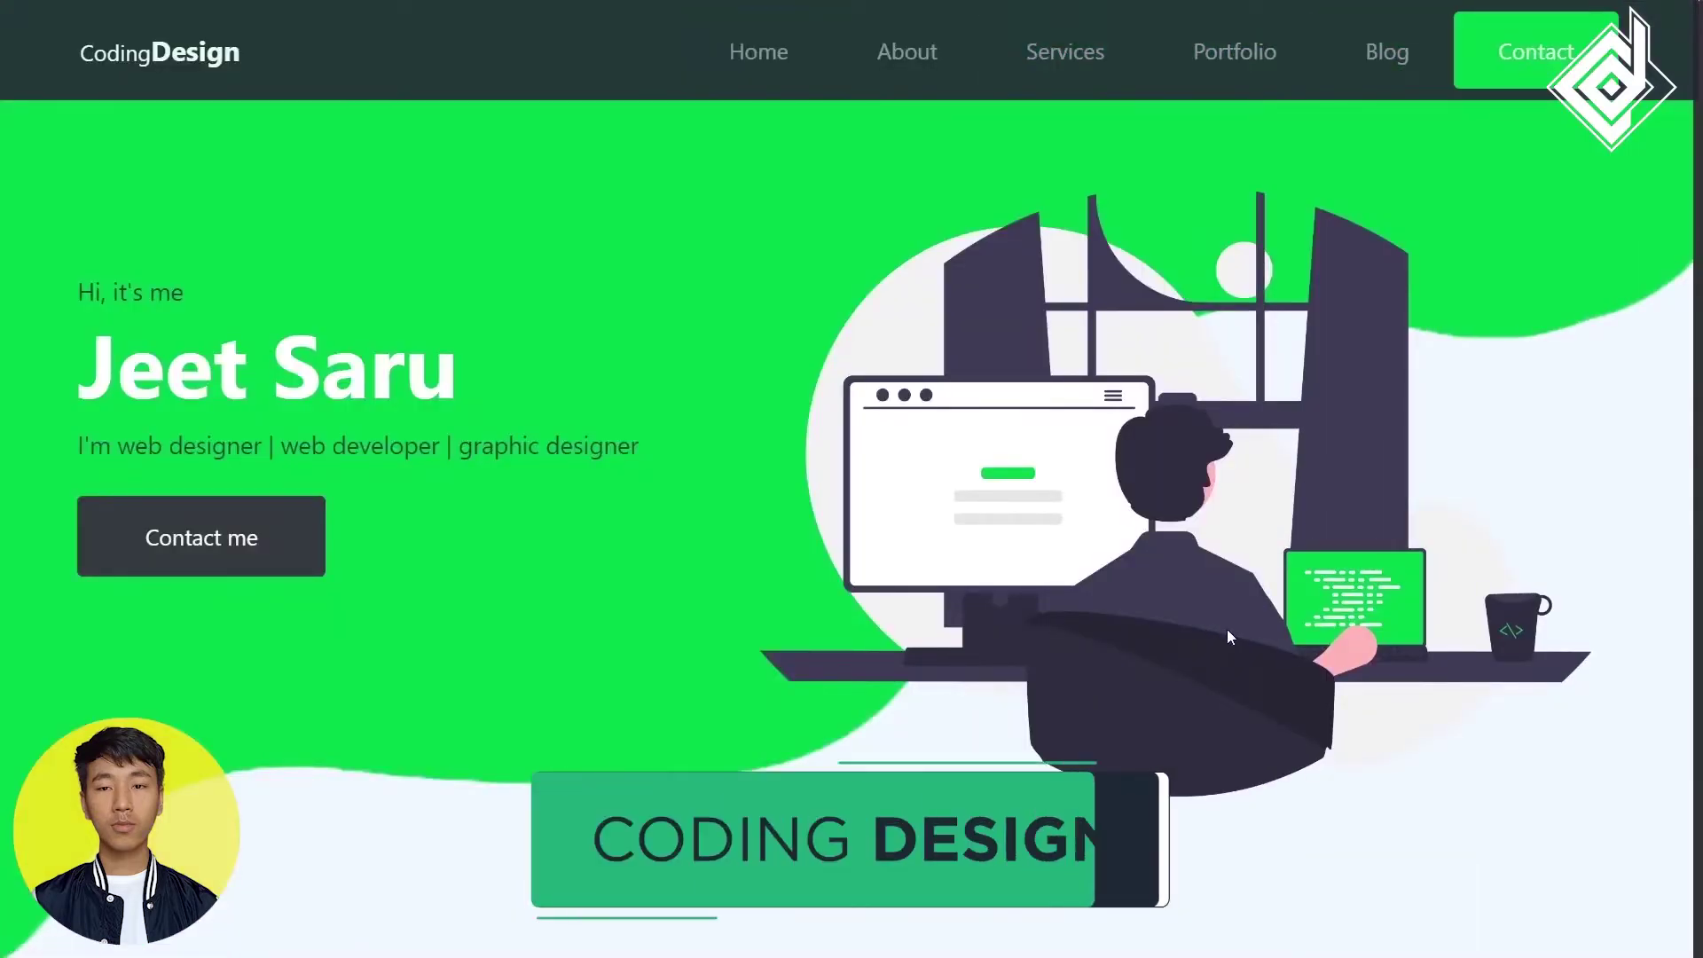
{"action": "key", "text": "alt+Tab"}
{"action": "scroll", "coordinate": [827, 368], "scroll_direction": "down", "scroll_amount": 4}
{"action": "scroll", "coordinate": [829, 367], "scroll_direction": "down", "scroll_amount": 4}
{"action": "scroll", "coordinate": [828, 368], "scroll_direction": "down", "scroll_amount": 3}
Add ids services, portfolio, blog and contact to the four section h2 headings and save
{"action": "left_click", "coordinate": [399, 604]}
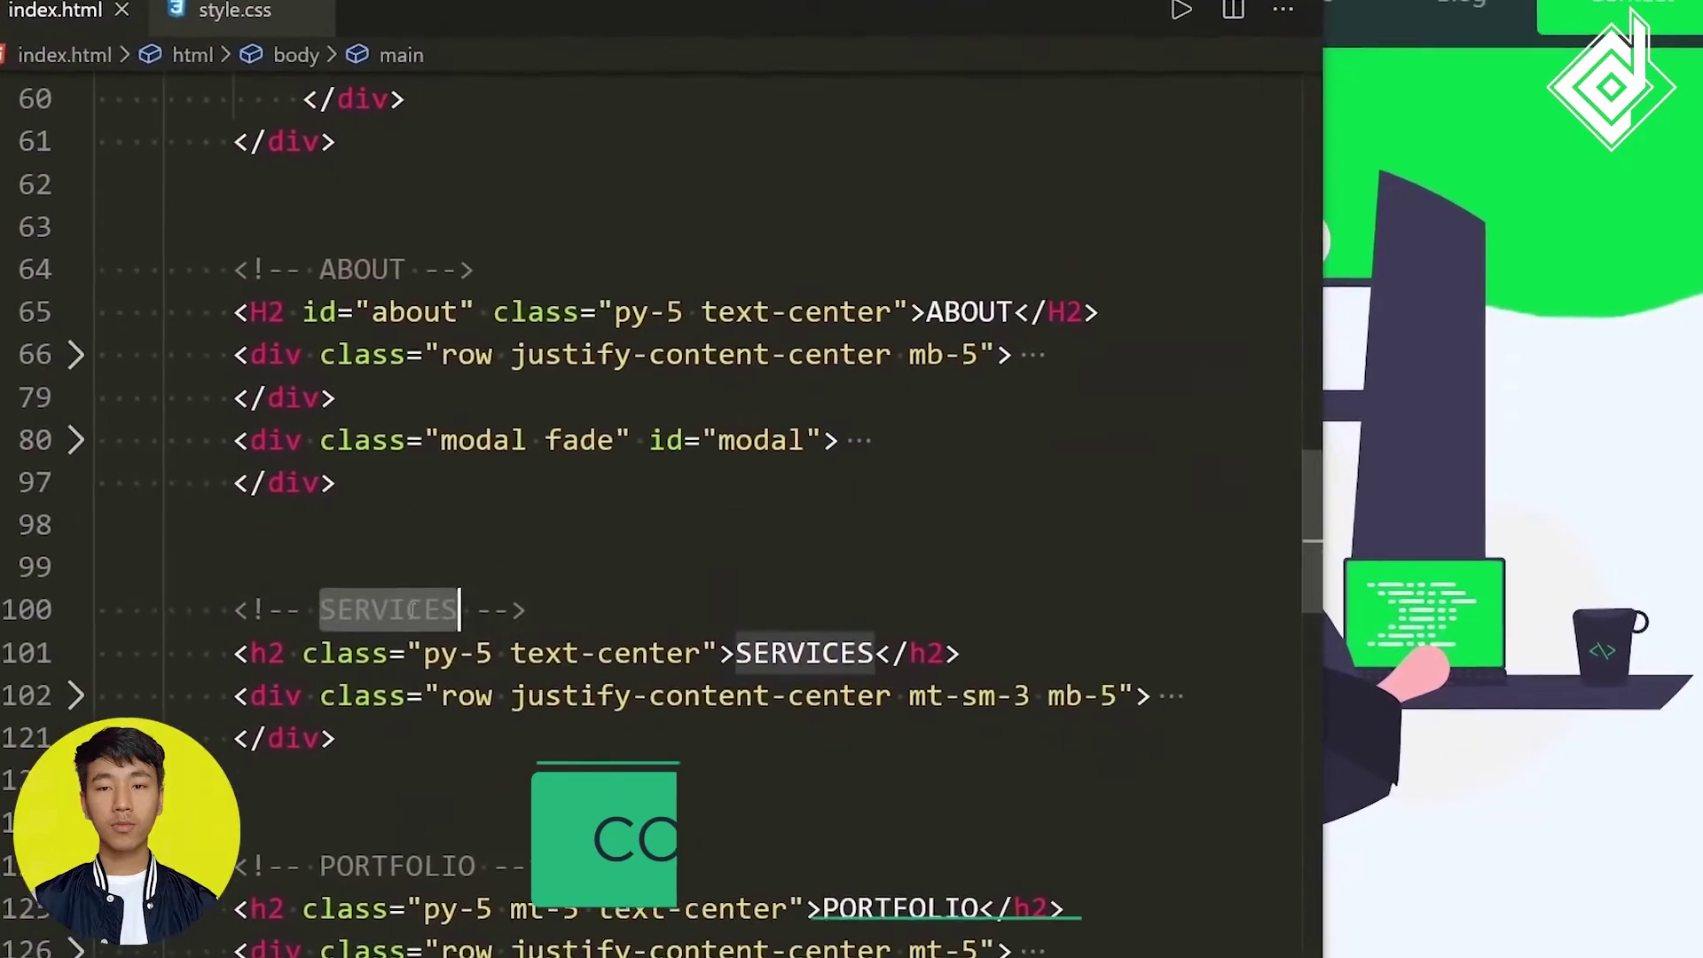
{"action": "left_click", "coordinate": [290, 651]}
{"action": "type", "text": "id=\"services"}
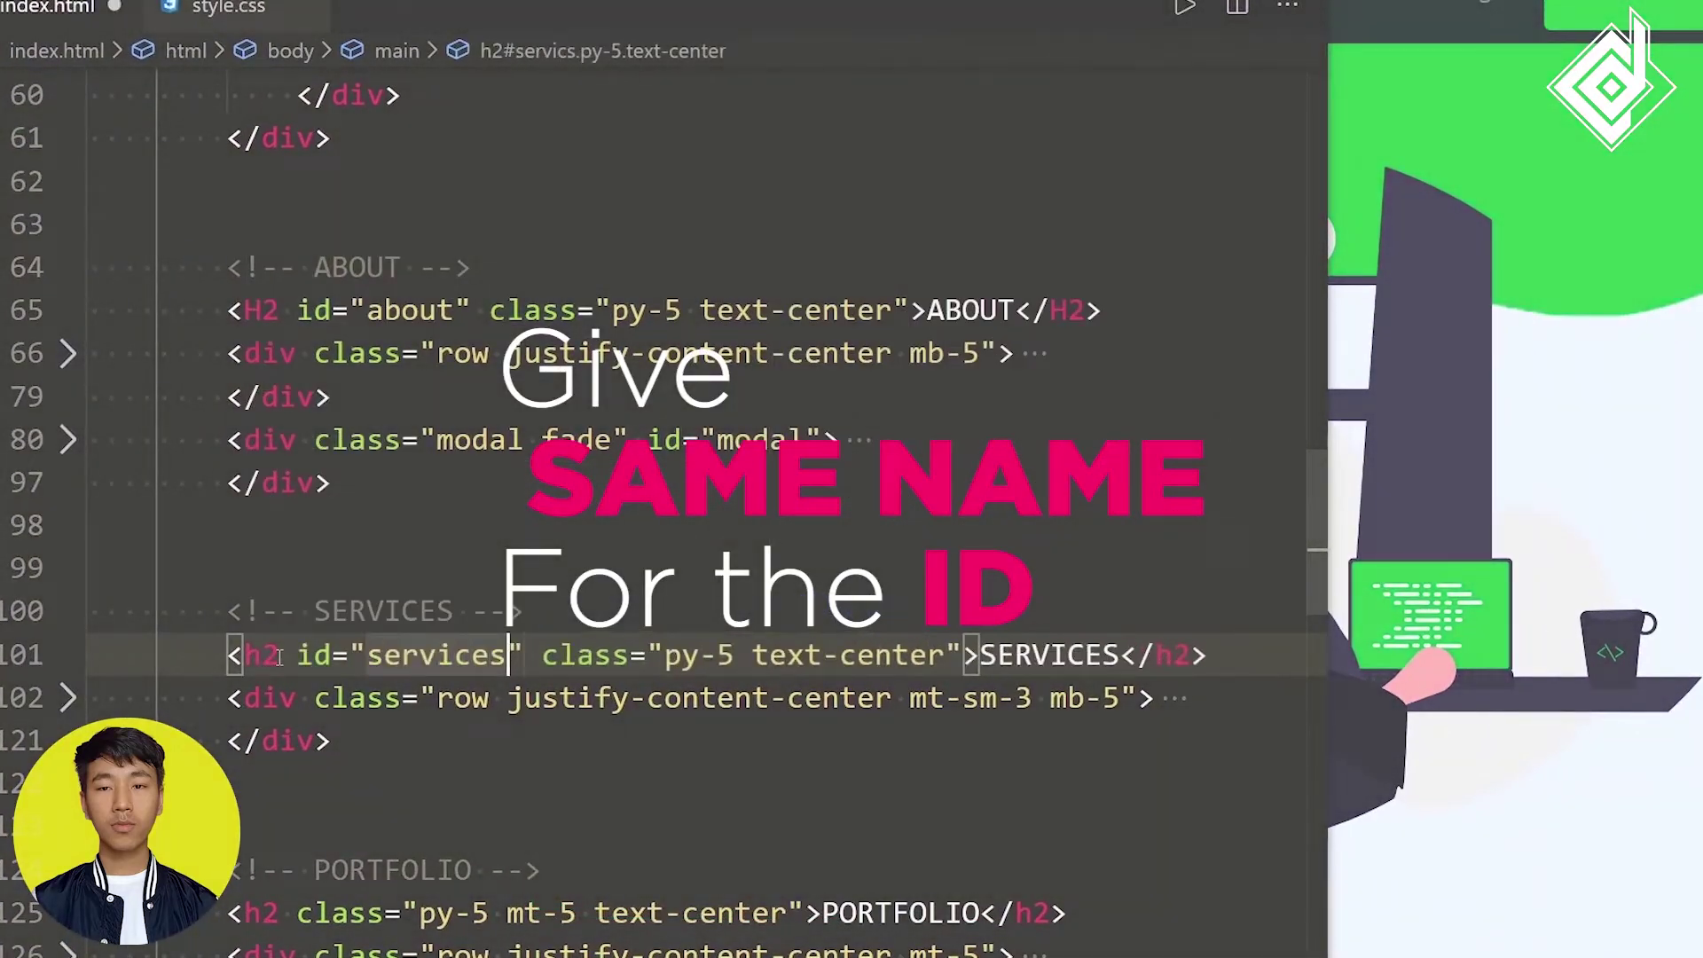
{"action": "scroll", "coordinate": [280, 655], "scroll_direction": "down", "scroll_amount": 2}
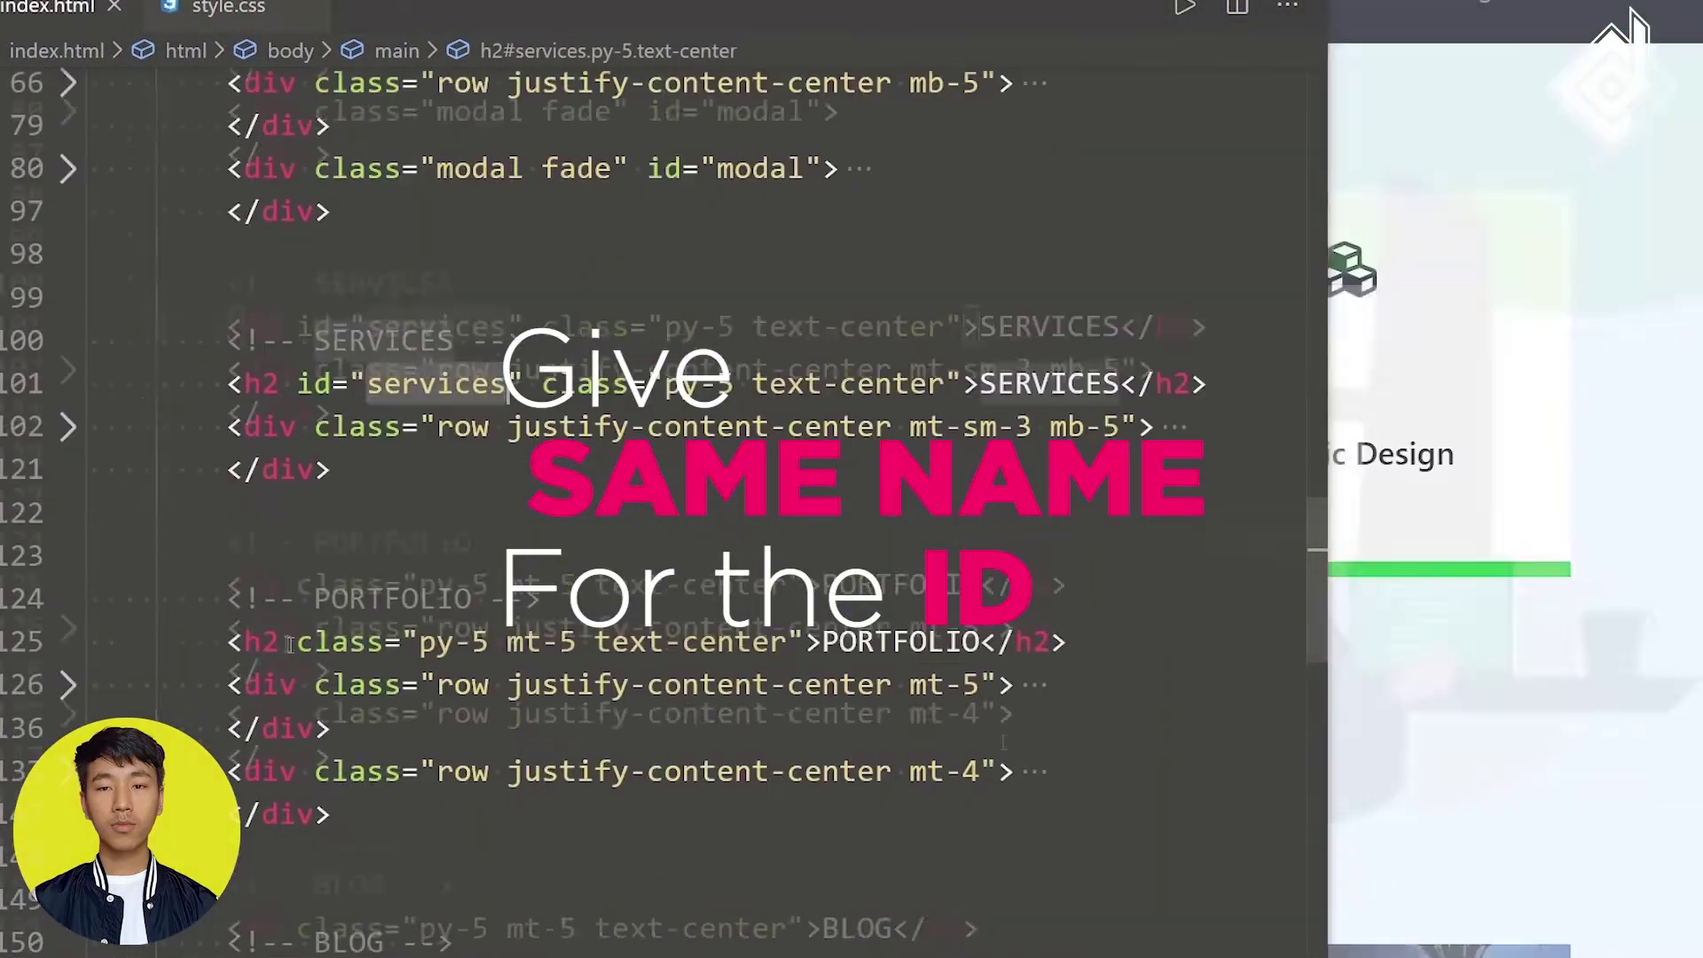
{"action": "left_click", "coordinate": [284, 643]}
{"action": "type", "text": "id=\"portfolio"}
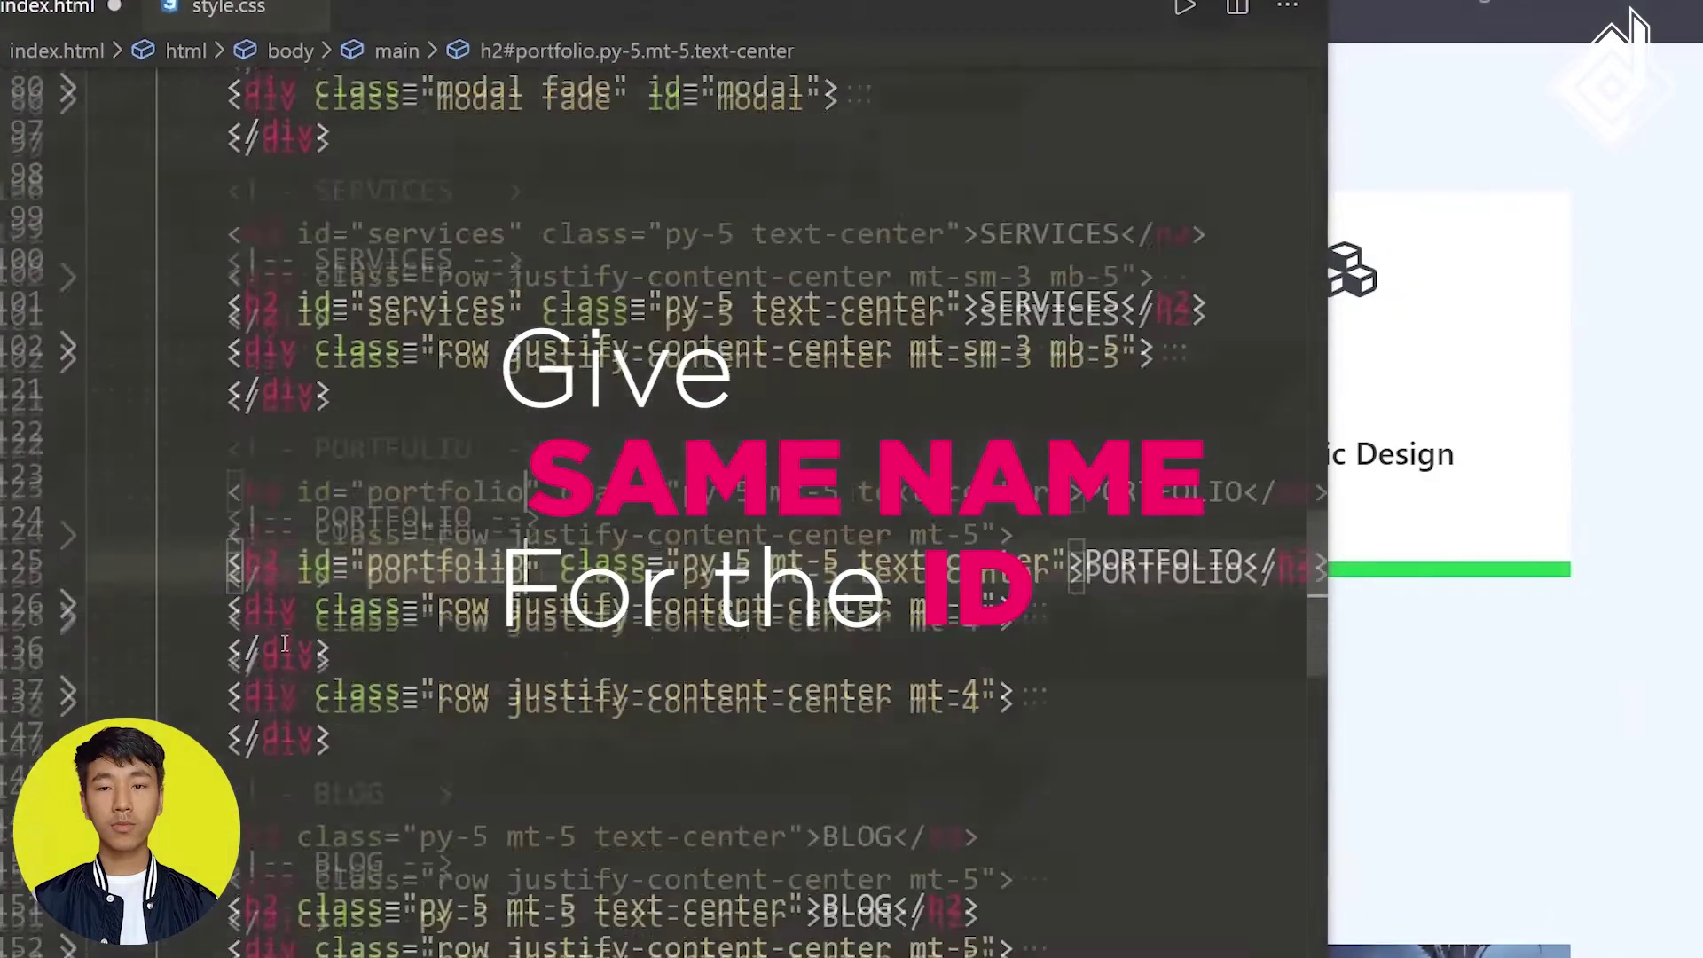
{"action": "scroll", "coordinate": [283, 643], "scroll_direction": "down", "scroll_amount": 3}
{"action": "left_click", "coordinate": [284, 588]}
{"action": "type", "text": "id=\"blog"}
{"action": "scroll", "coordinate": [292, 594], "scroll_direction": "down", "scroll_amount": 3}
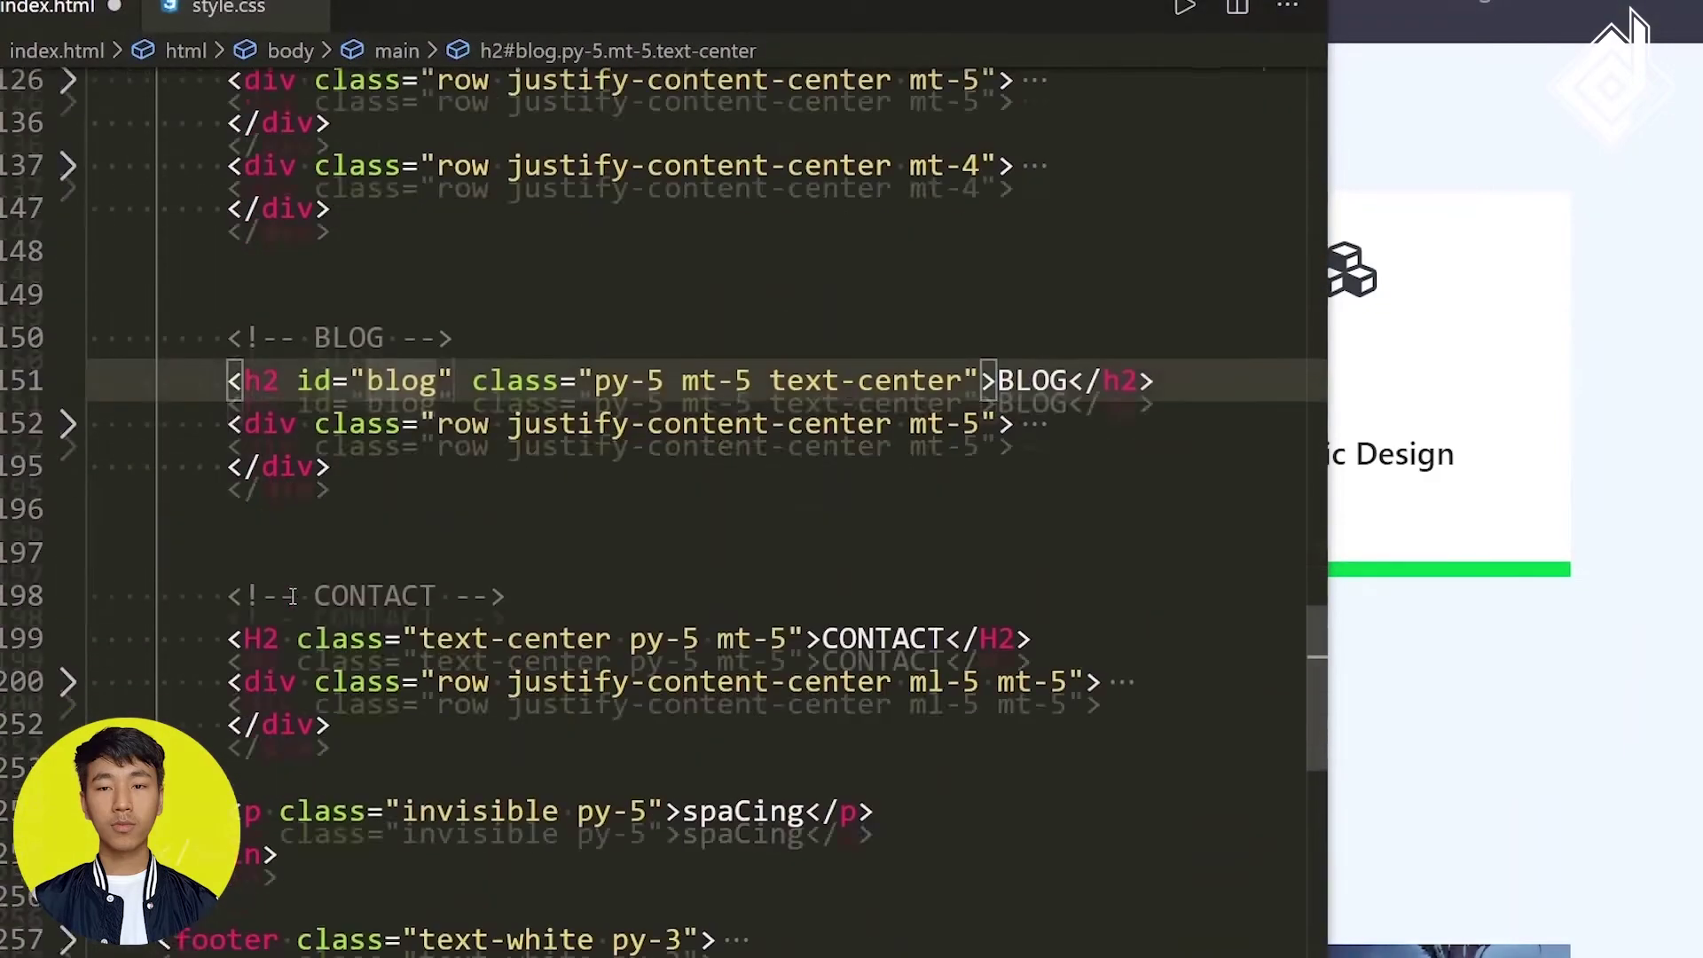
{"action": "left_click", "coordinate": [284, 611]}
{"action": "type", "text": "id=\"contact"}
{"action": "key", "text": "ctrl+s"}
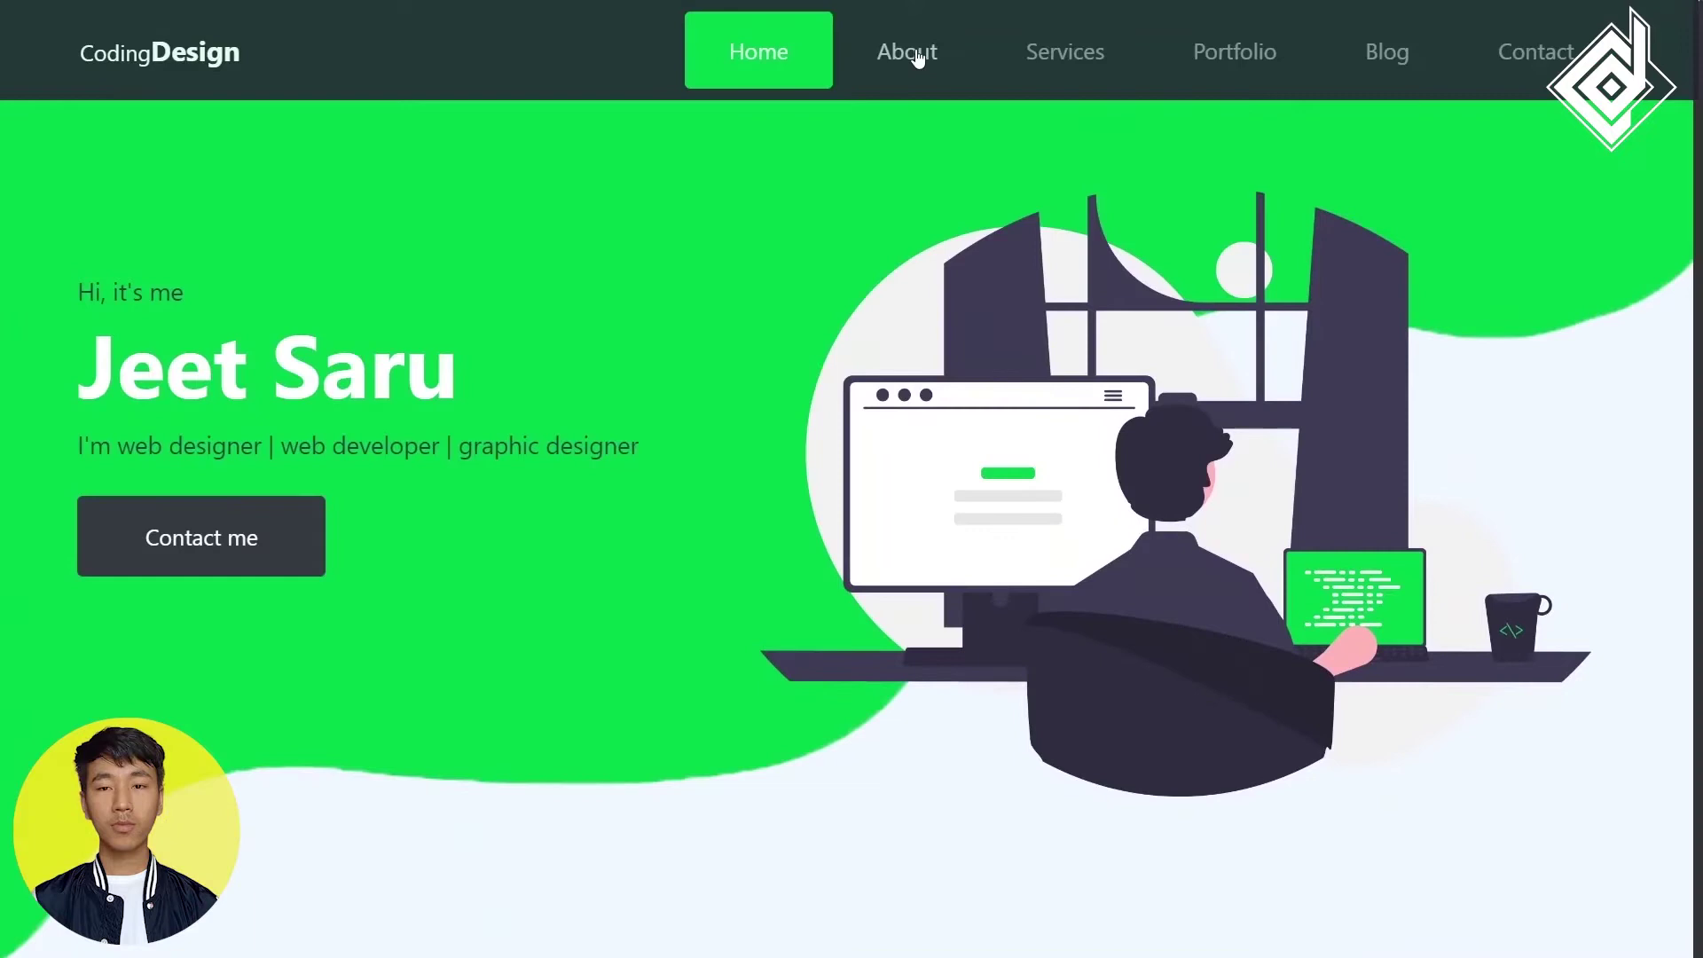
Test About, Services, Portfolio, Blog and Contact navbar links, ending back on Blog
{"action": "left_click", "coordinate": [916, 59]}
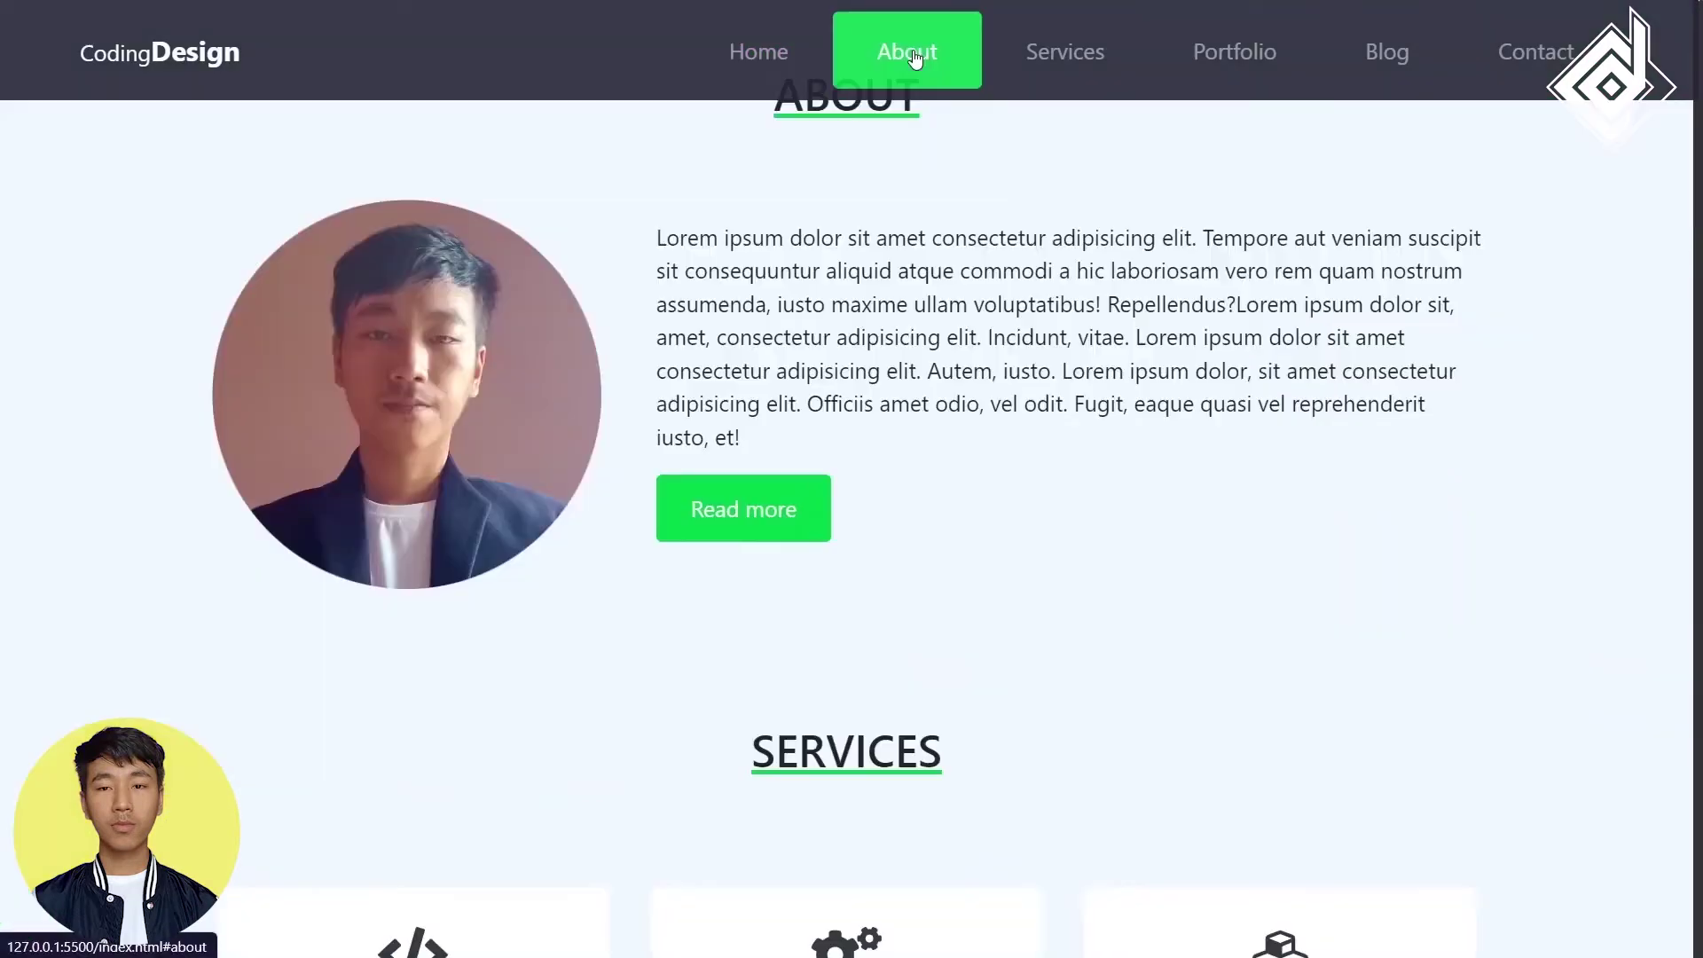
{"action": "left_click", "coordinate": [1082, 57]}
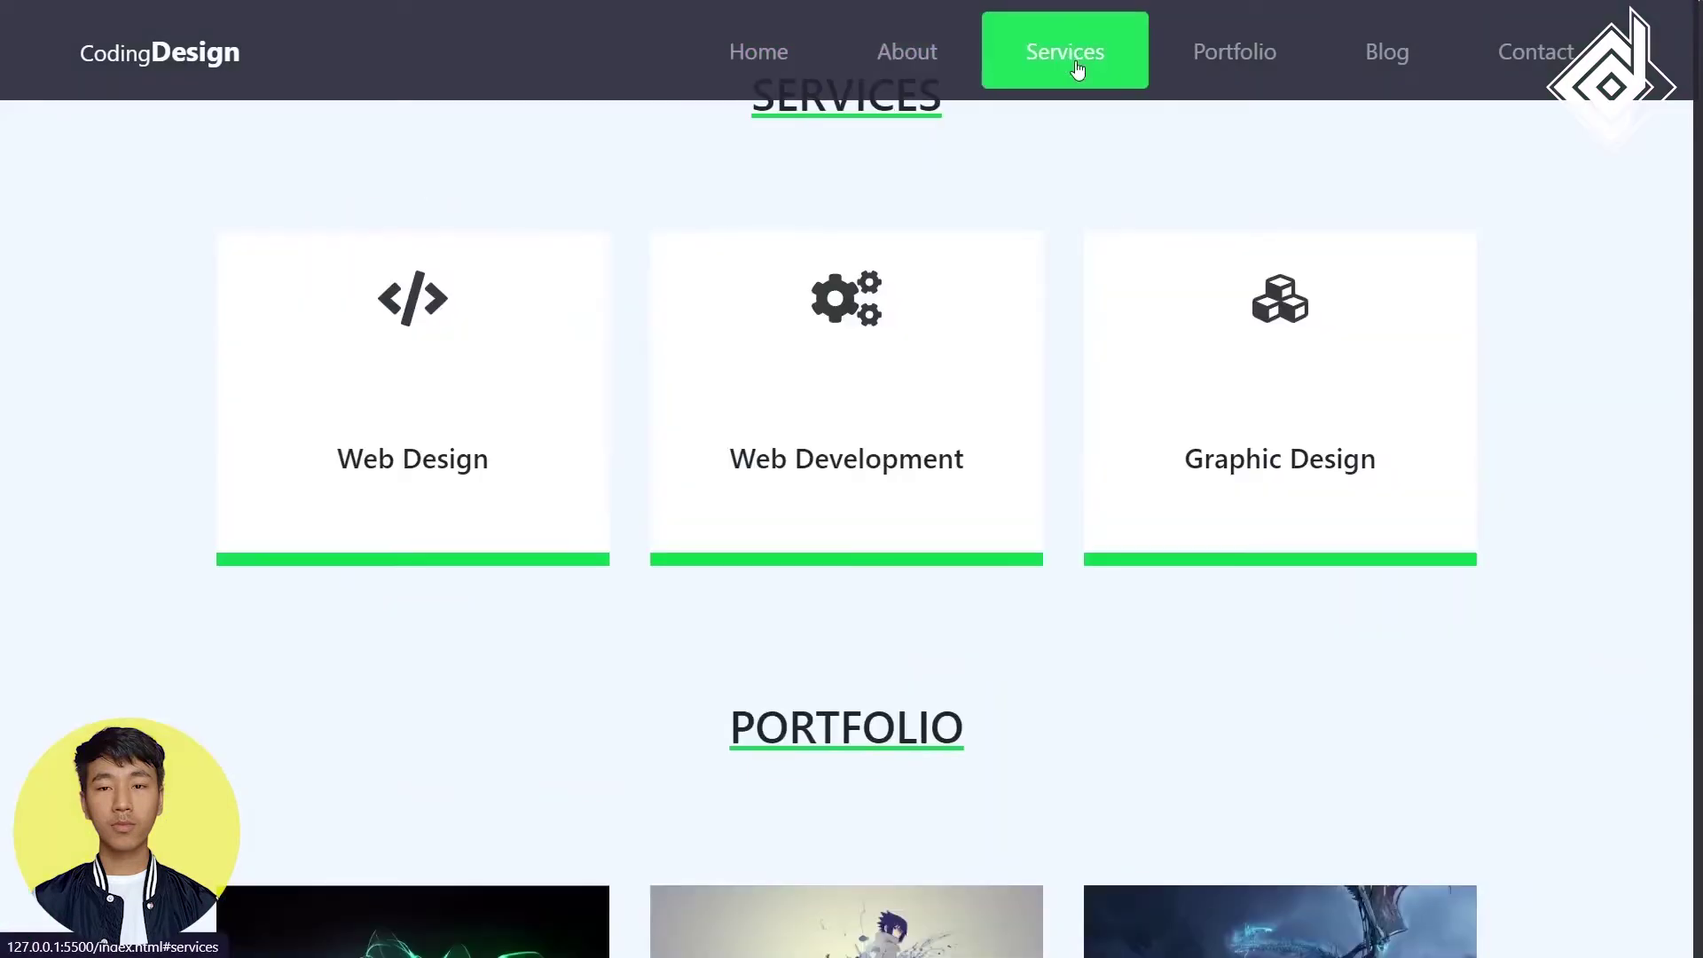
{"action": "left_click", "coordinate": [1213, 52]}
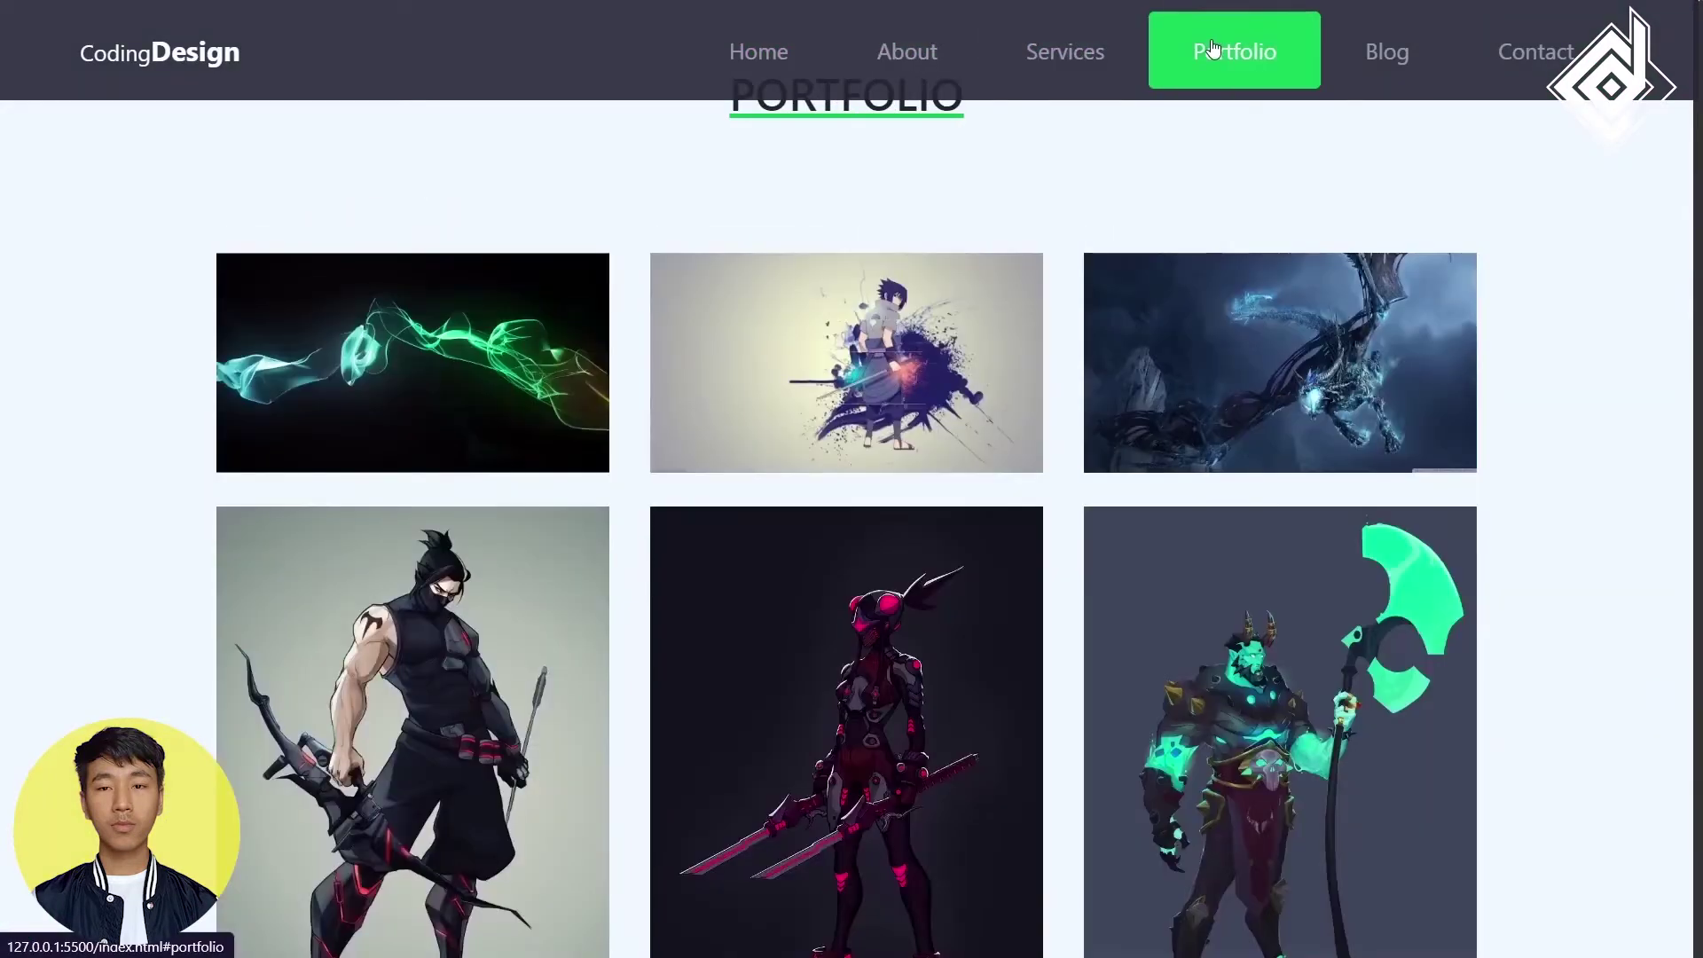
{"action": "left_click", "coordinate": [1391, 63]}
{"action": "left_click", "coordinate": [1540, 59]}
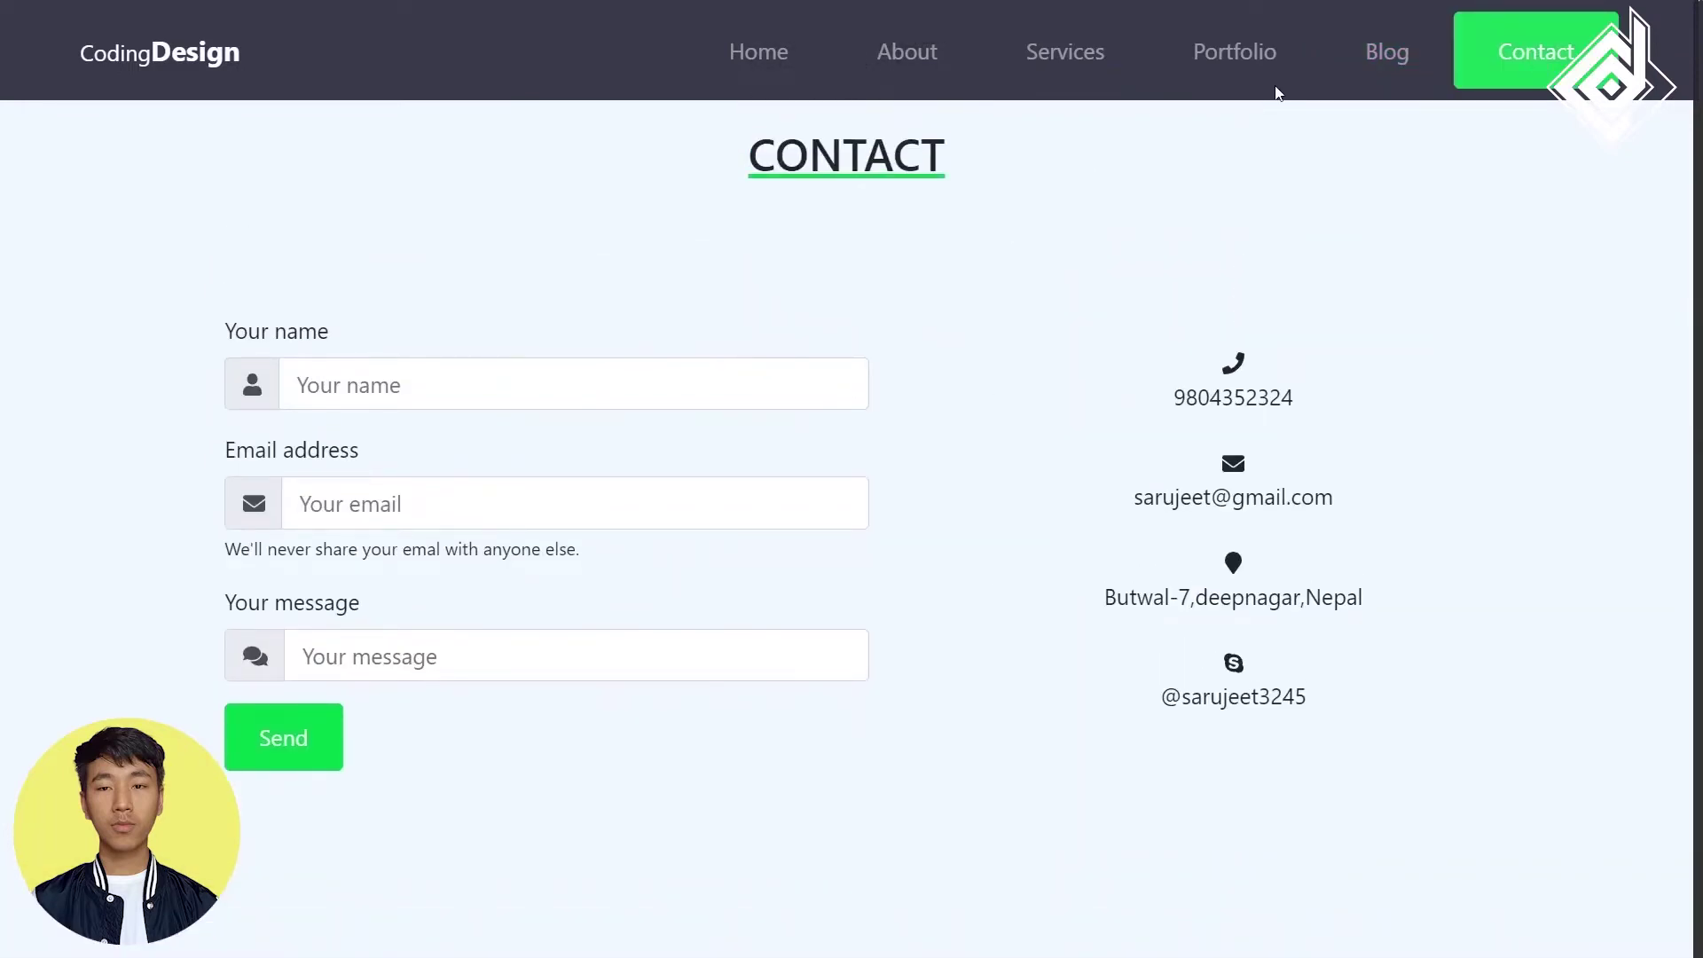
{"action": "left_click", "coordinate": [1351, 64]}
Open style.css and locate the universal *, *::before, *::after reset rule
{"action": "key", "text": "alt+Tab"}
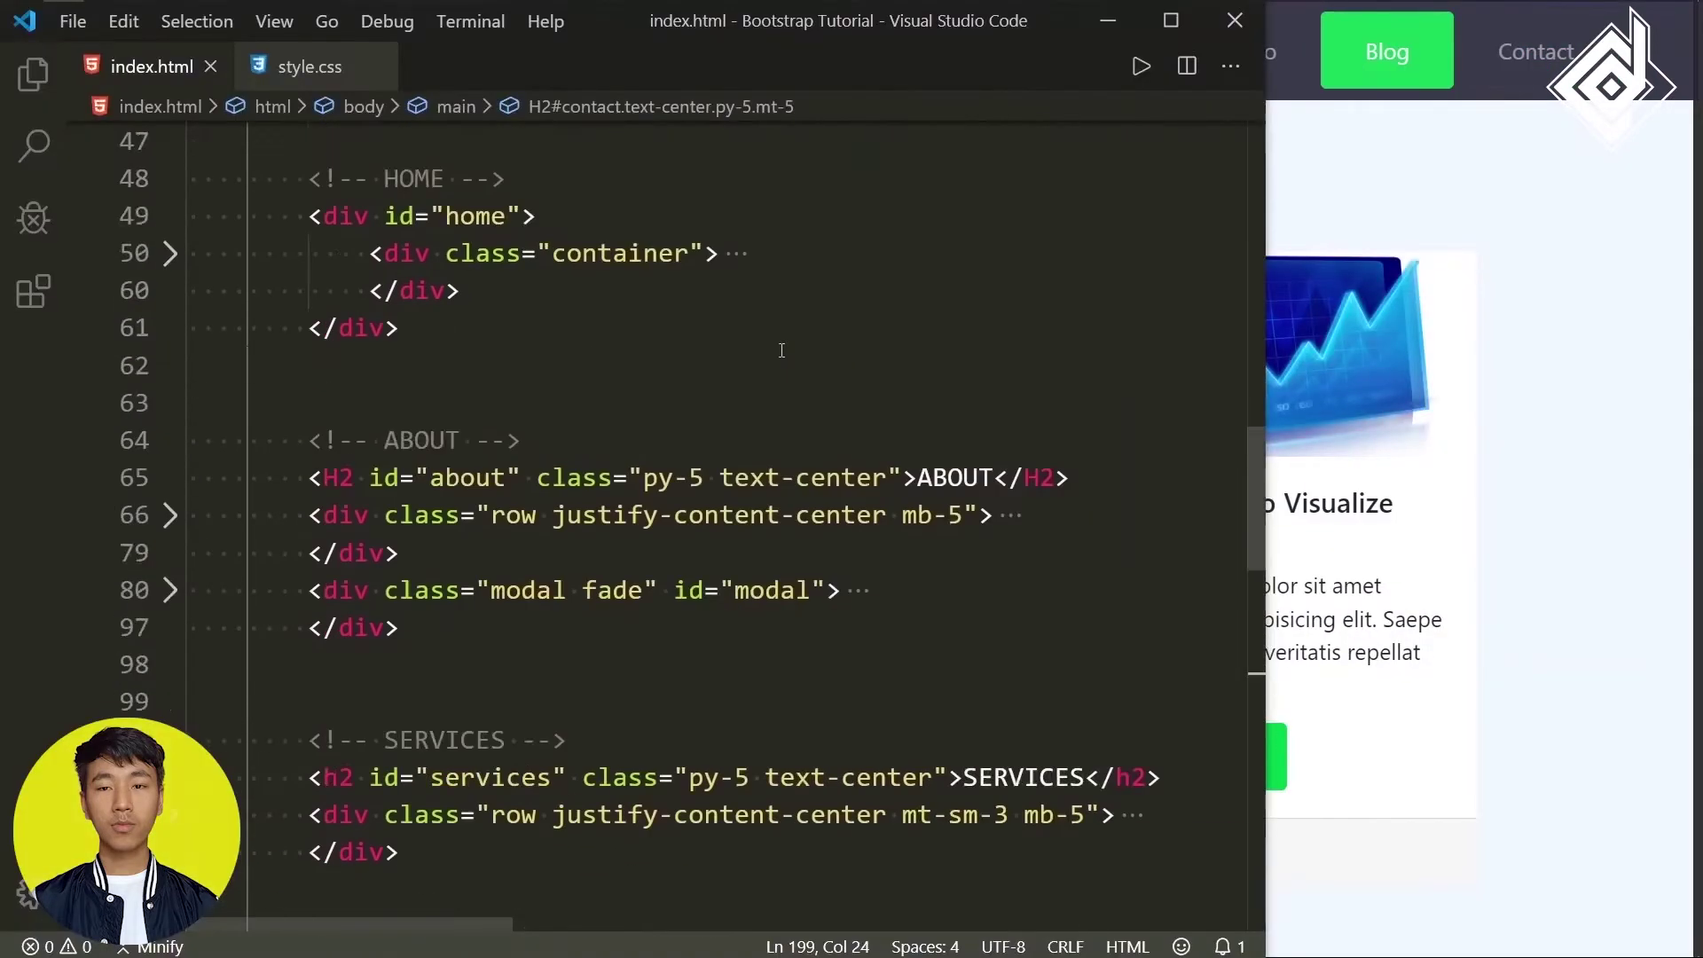
{"action": "scroll", "coordinate": [798, 346], "scroll_direction": "up", "scroll_amount": 15}
{"action": "double_click", "coordinate": [844, 362]}
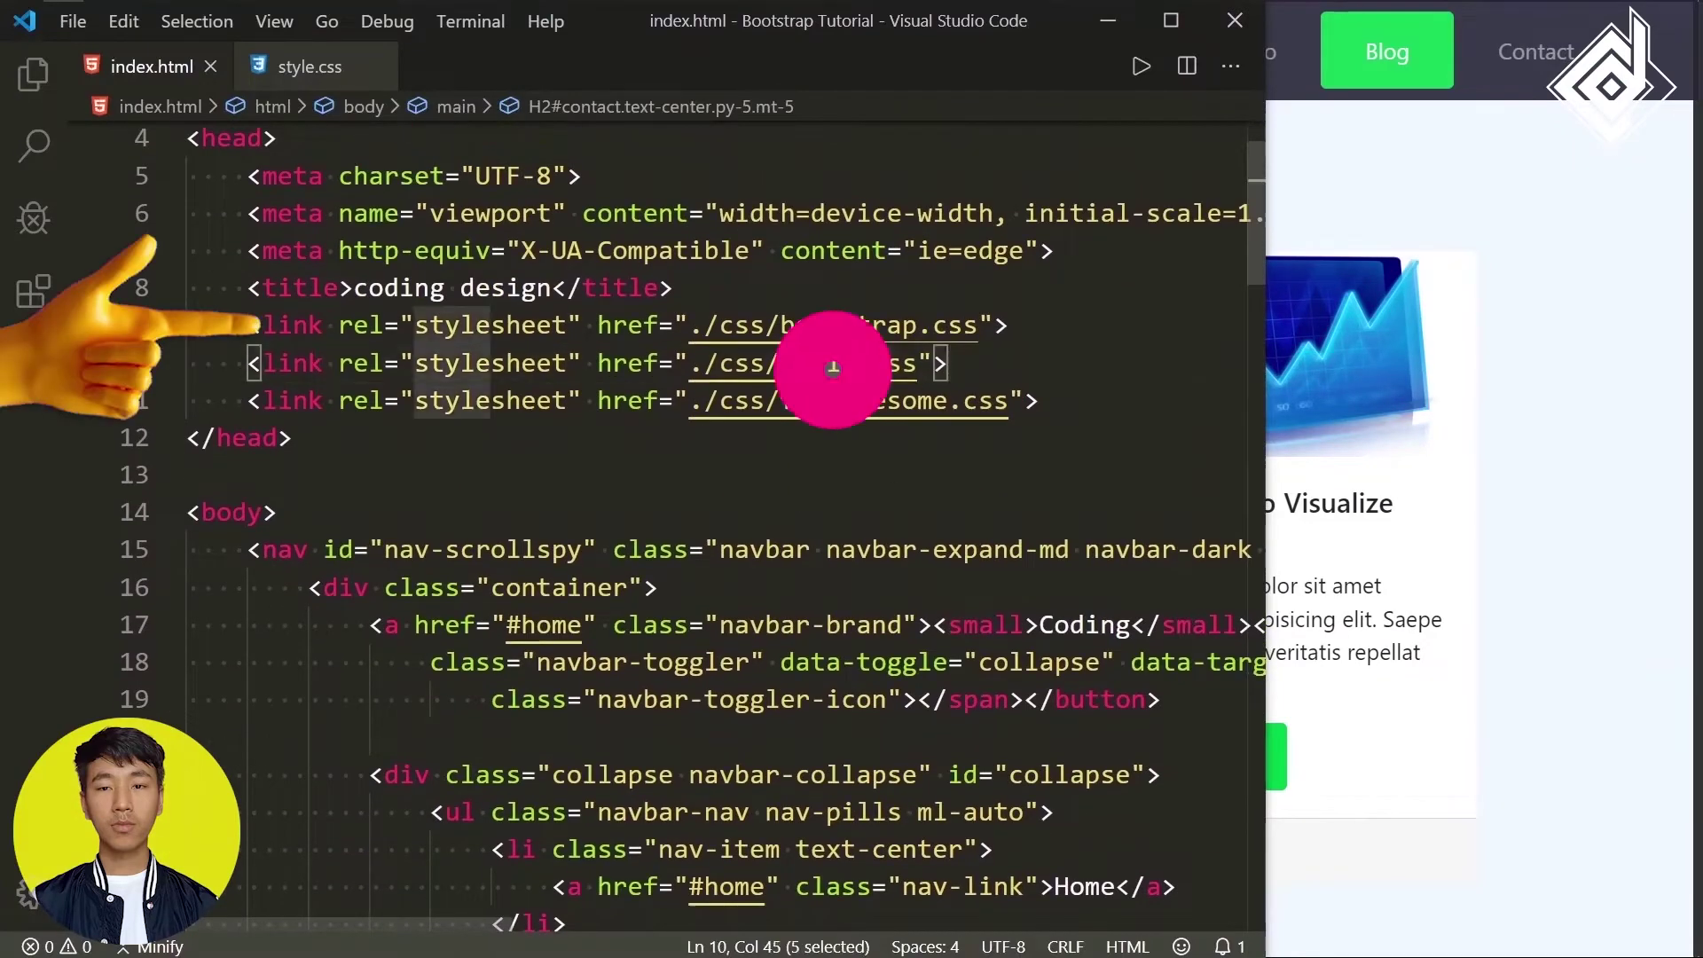
{"action": "left_click", "coordinate": [304, 74]}
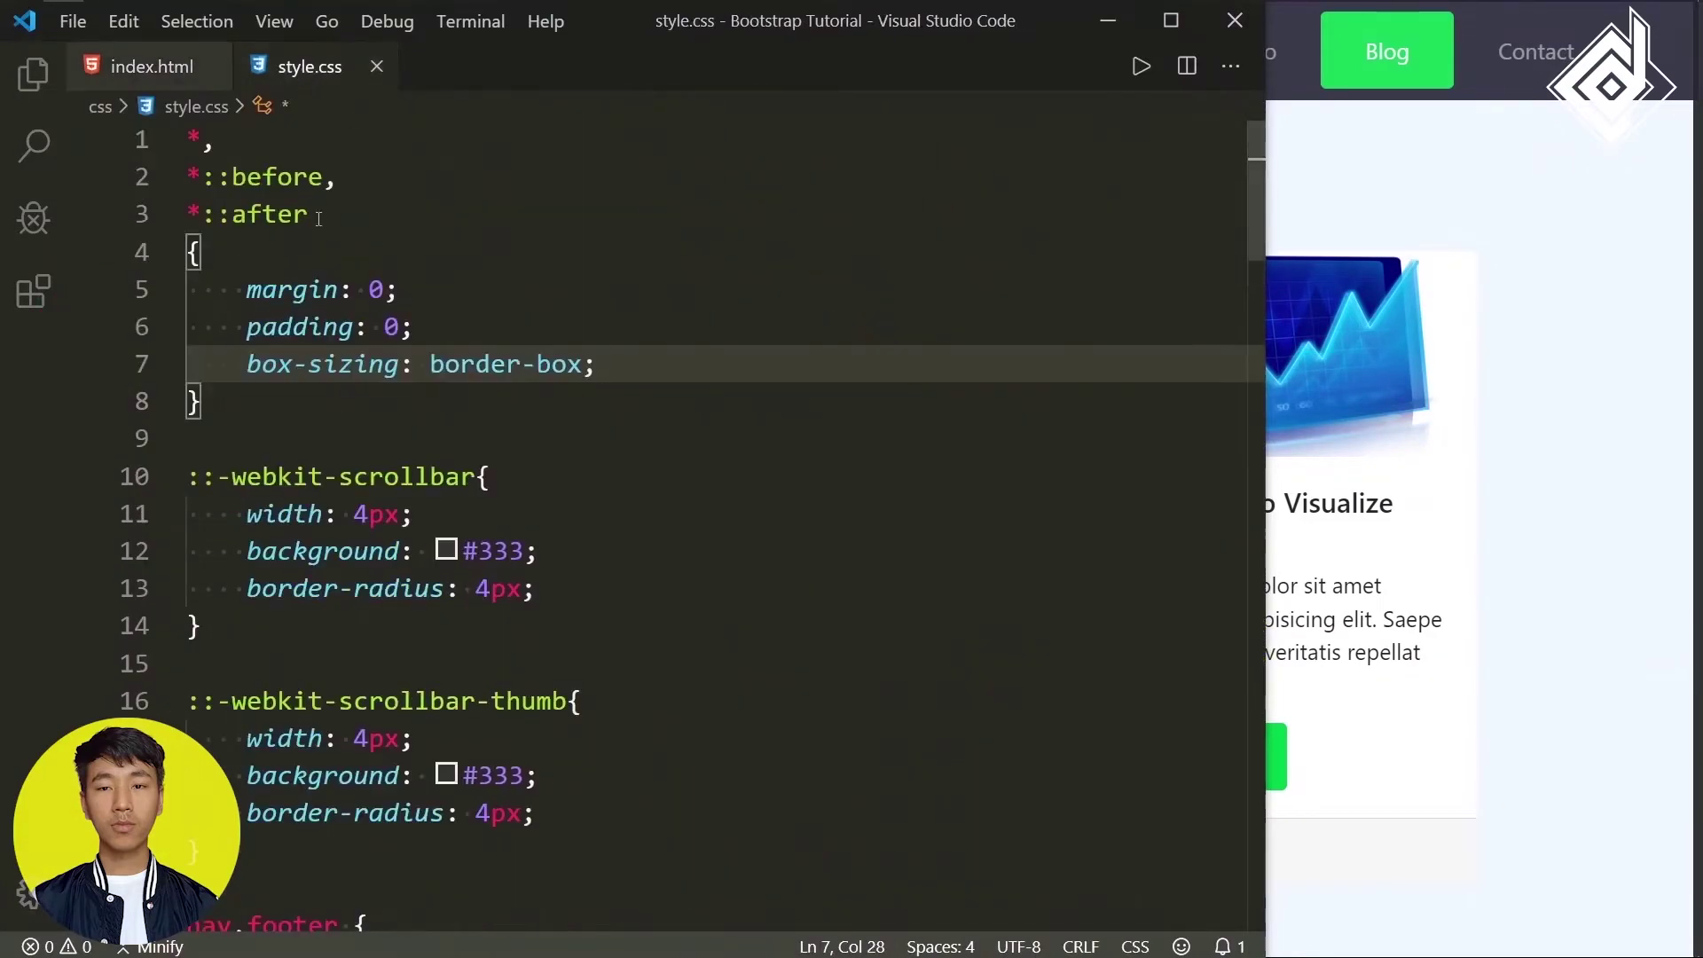
{"action": "left_click_drag", "start_coordinate": [318, 218], "coordinate": [132, 171]}
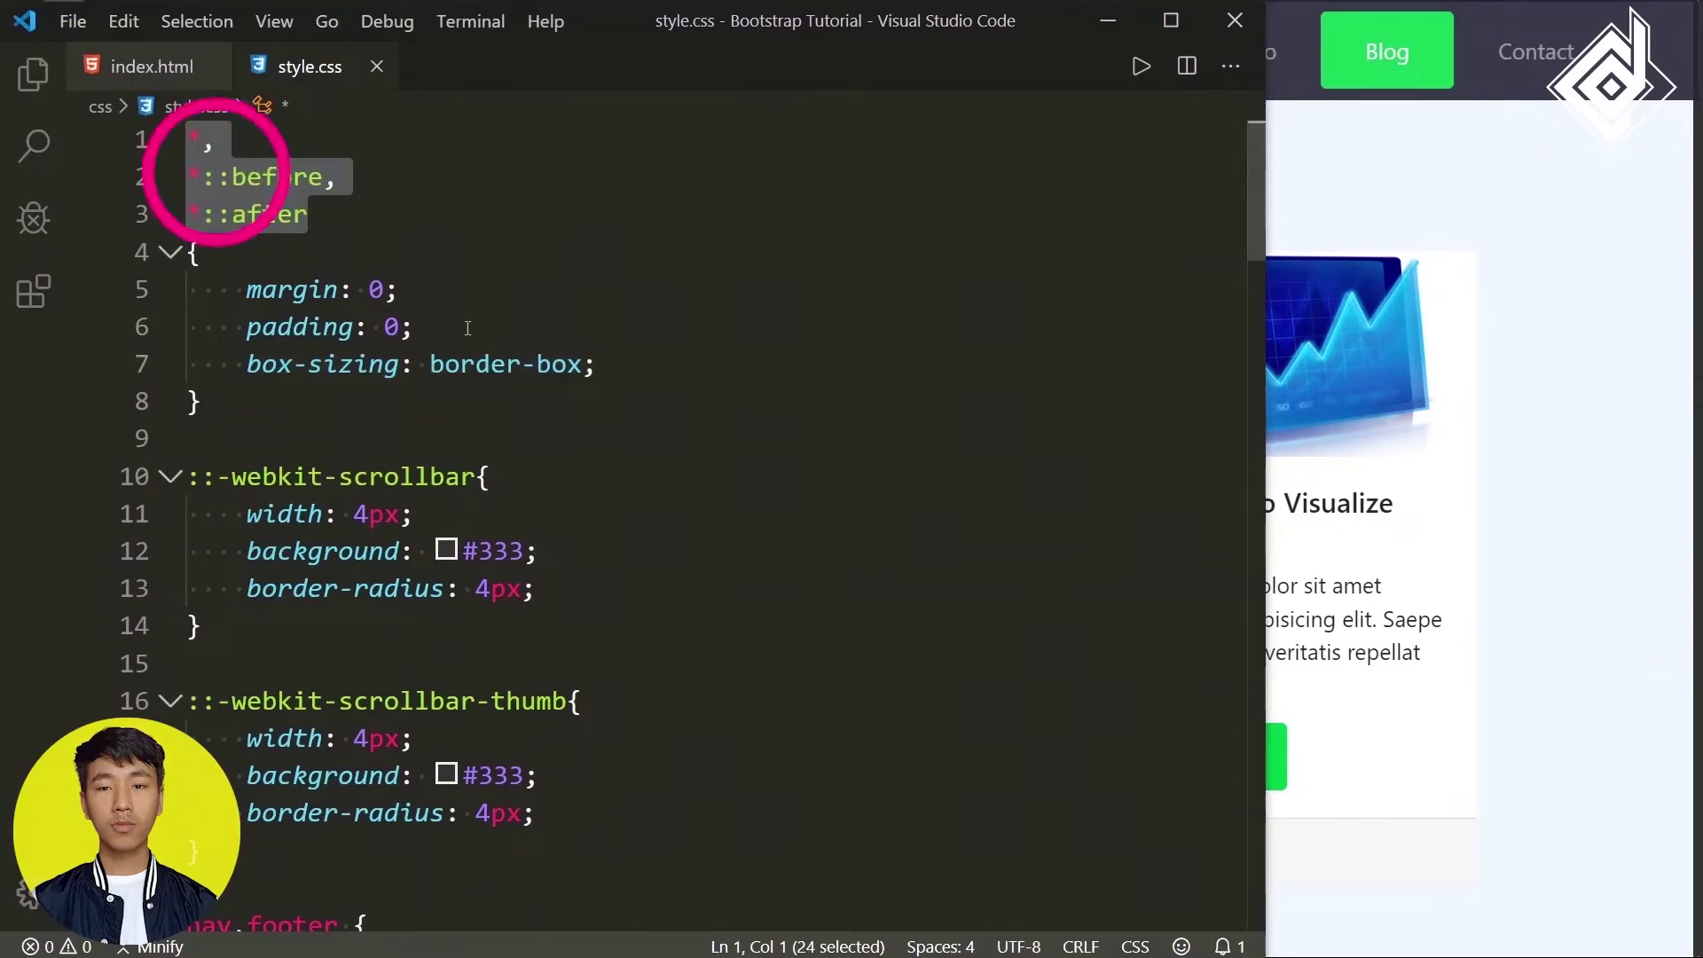
Add 'scroll-behavior: smooth;' to the reset rule, then try the About link
{"action": "left_click", "coordinate": [697, 377]}
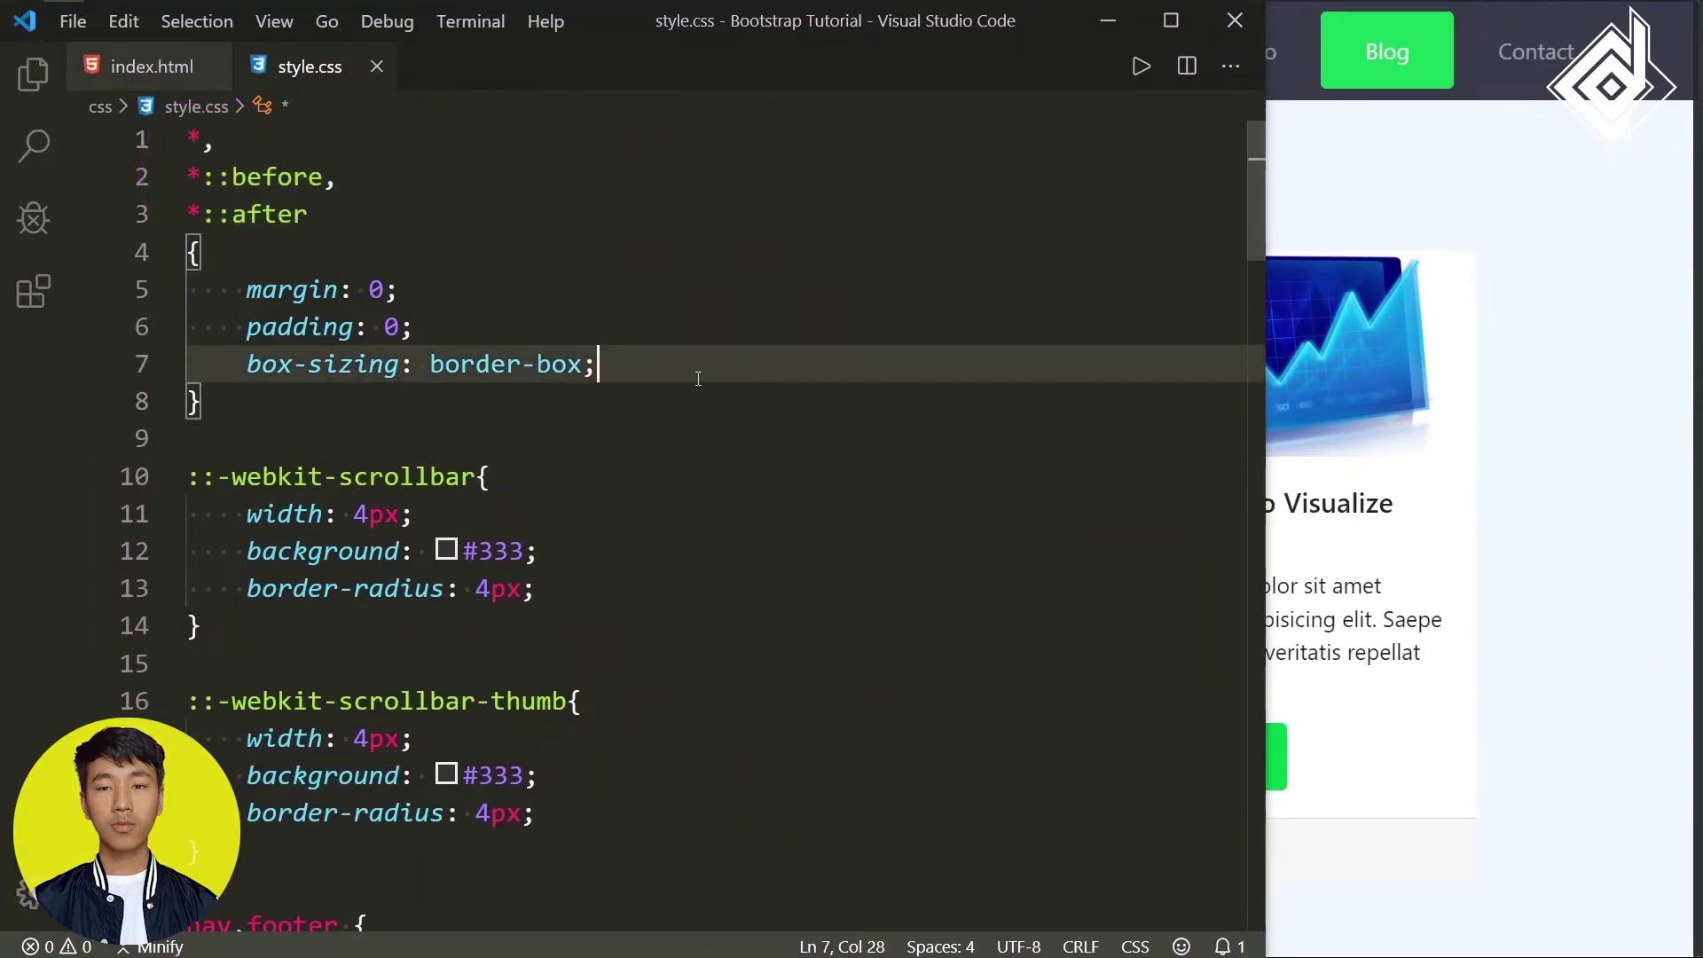
{"action": "key", "text": "Return"}
{"action": "key", "text": "Return"}
{"action": "type", "text": "scrol"}
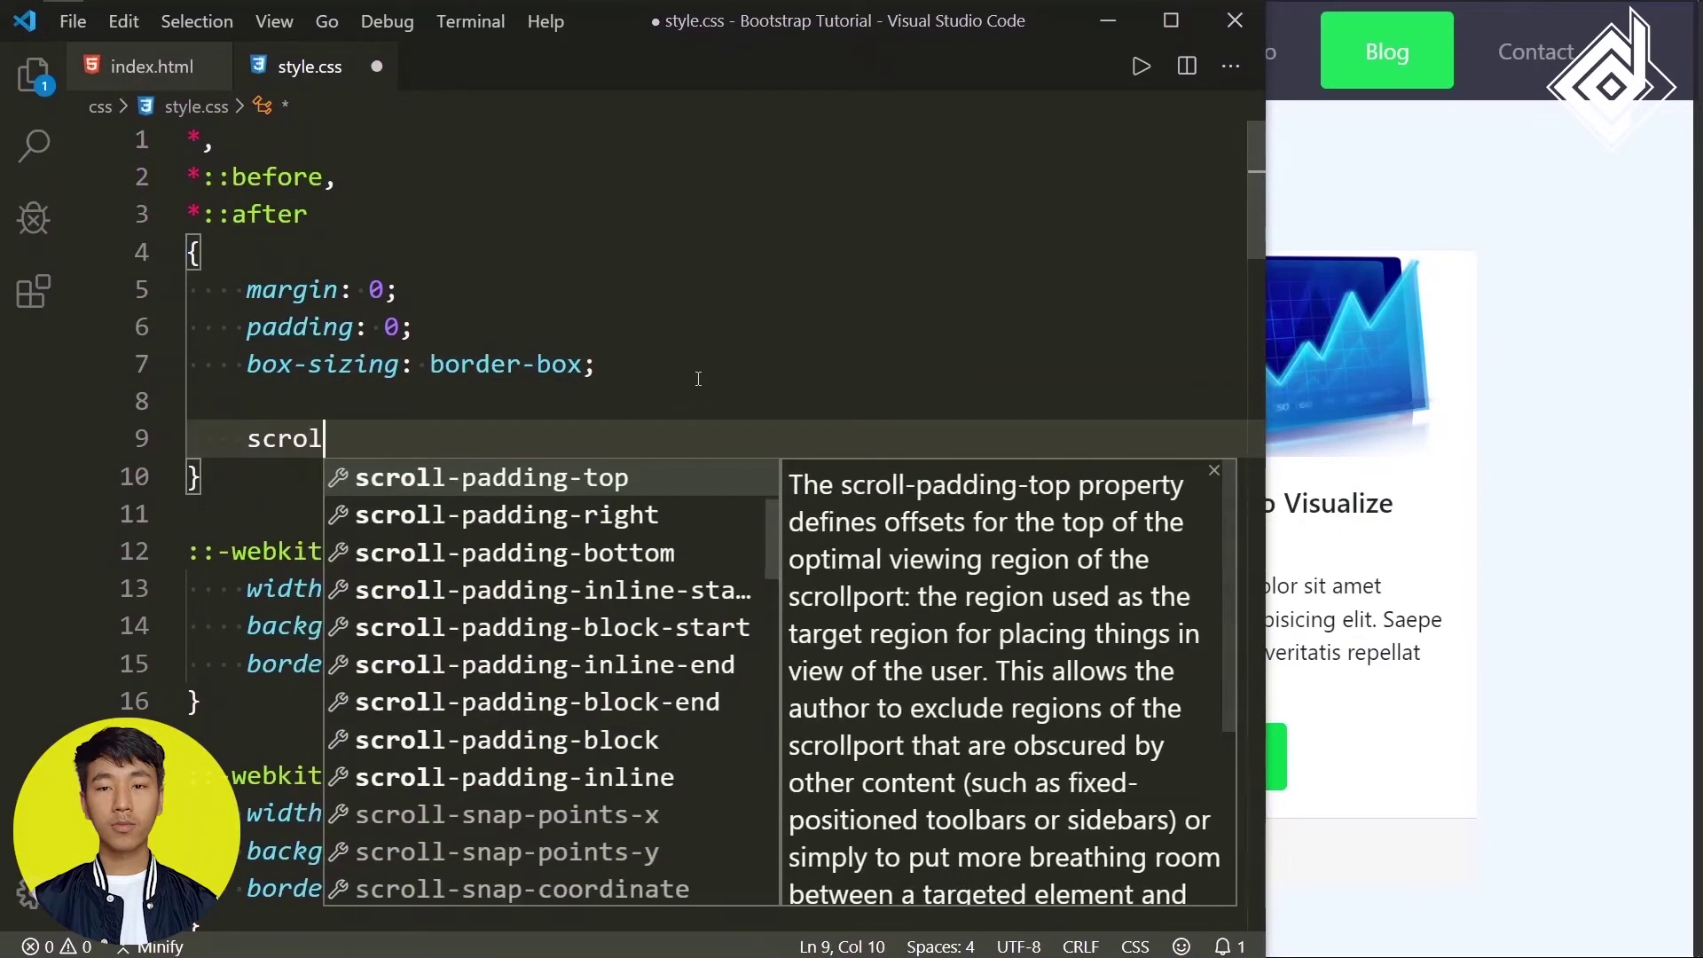
{"action": "type", "text": "l-bha"}
{"action": "key", "text": "Return"}
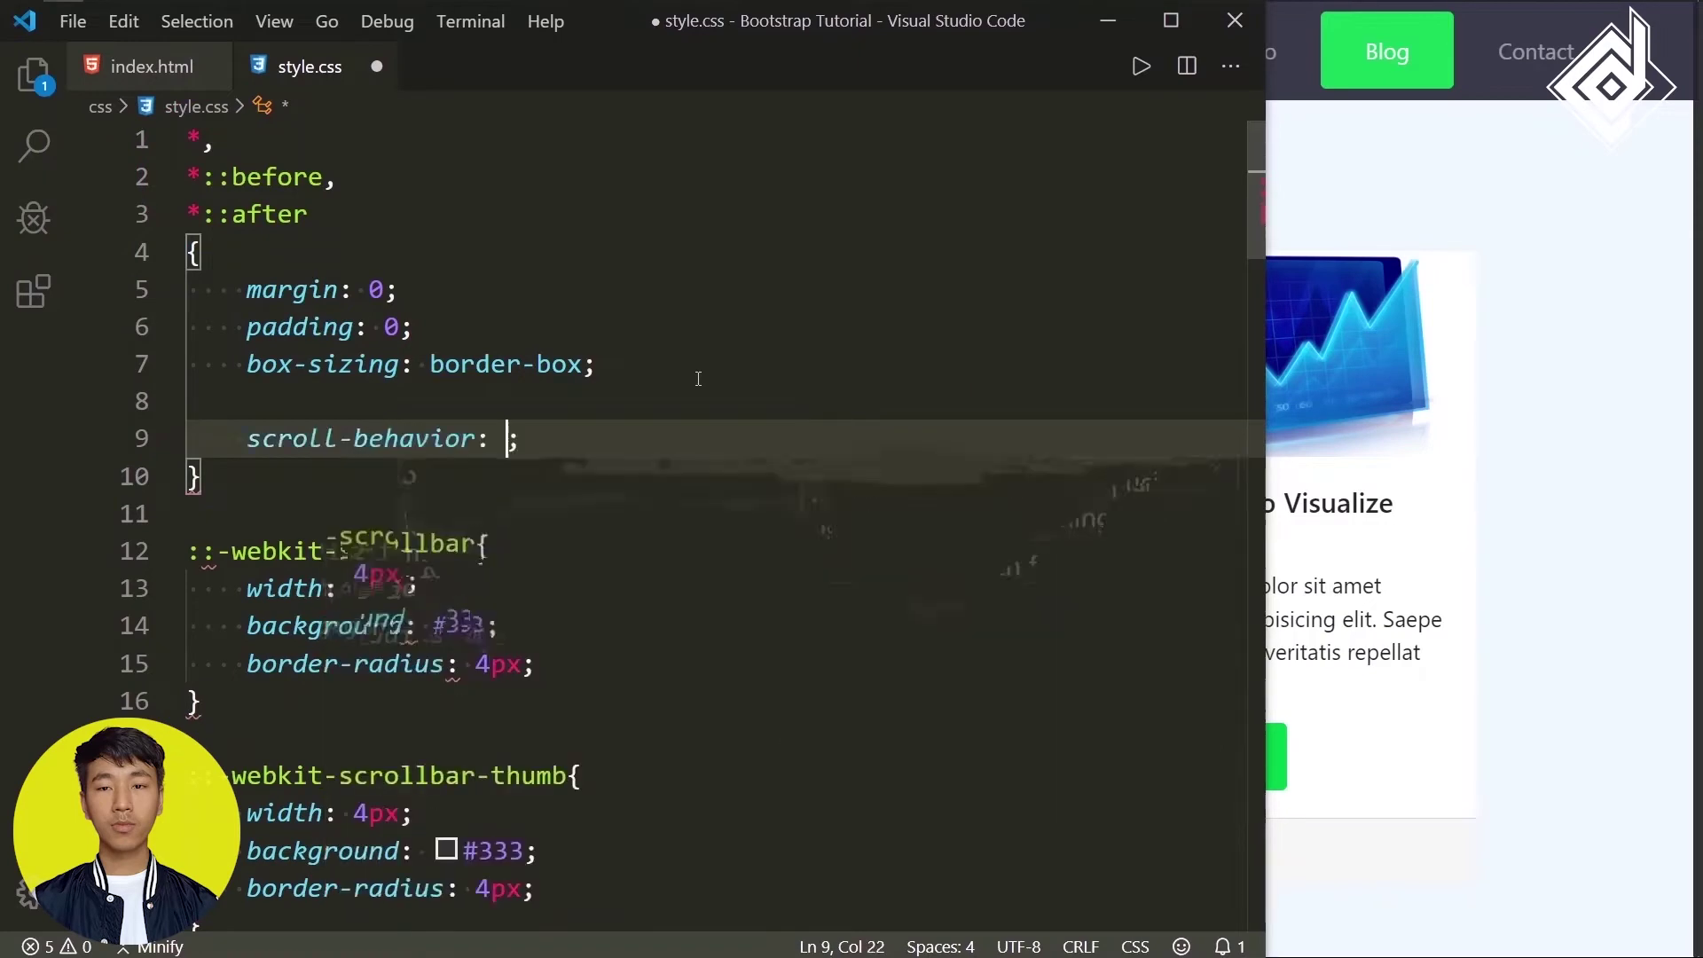
{"action": "type", "text": "s"}
{"action": "key", "text": "Return"}
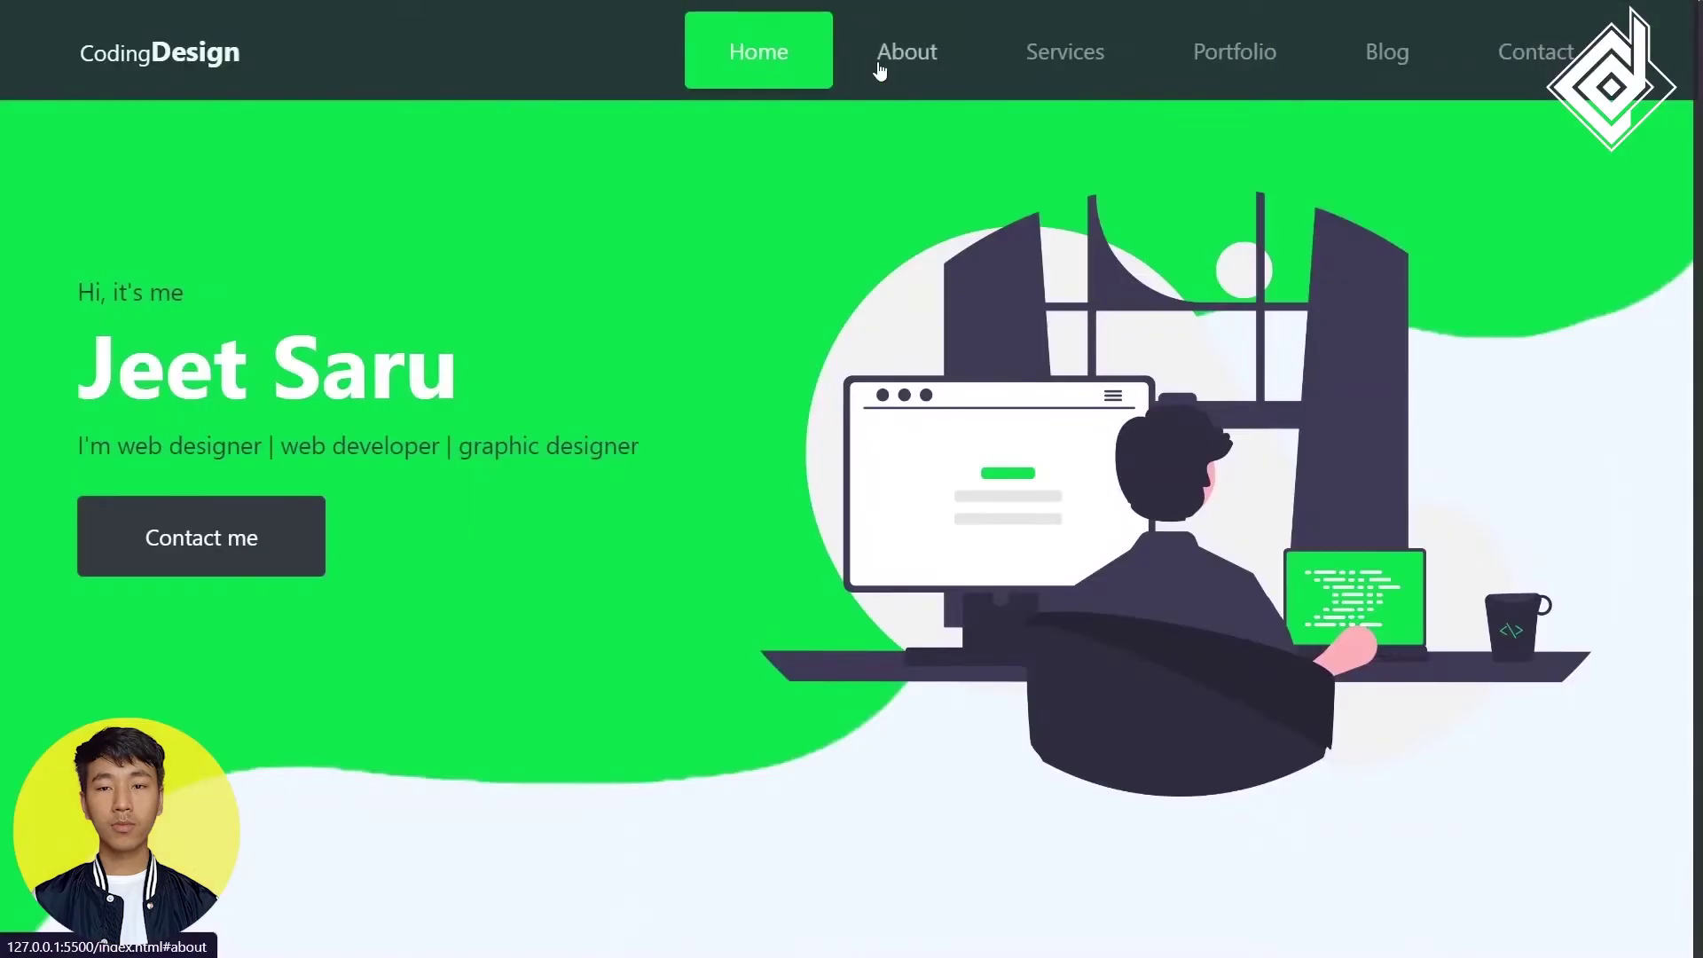
{"action": "left_click", "coordinate": [879, 71]}
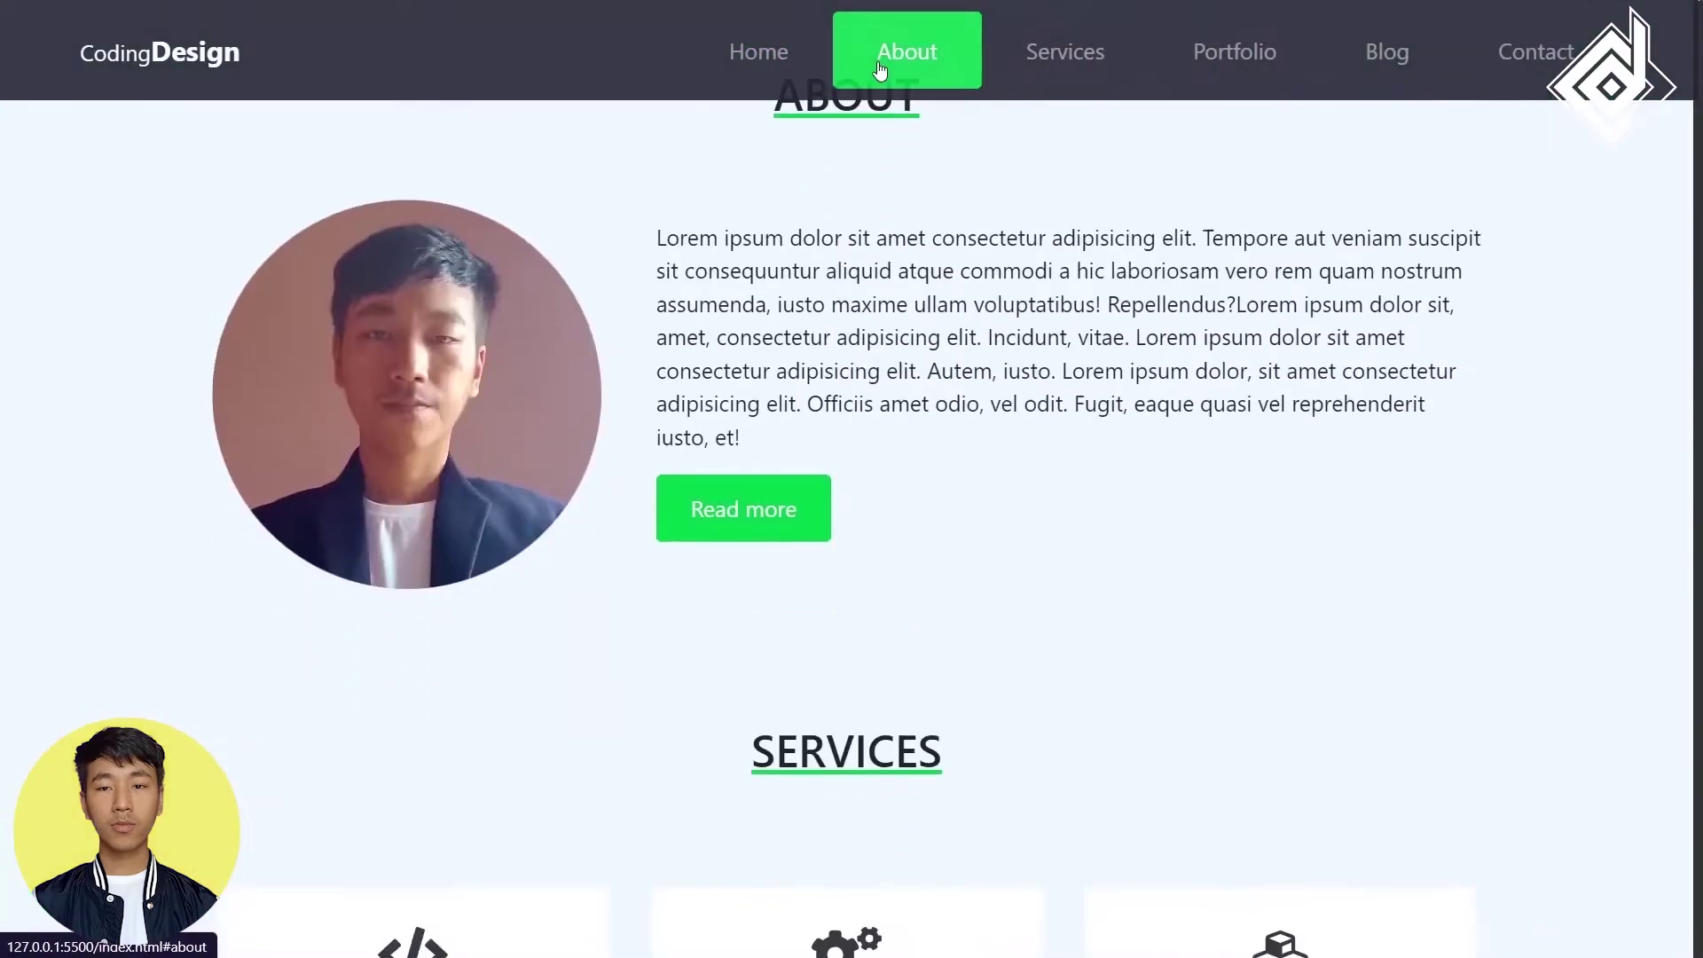
Smooth-scroll through Services, Portfolio, Contact, Home, About, Services and back to About
{"action": "left_click", "coordinate": [1029, 70]}
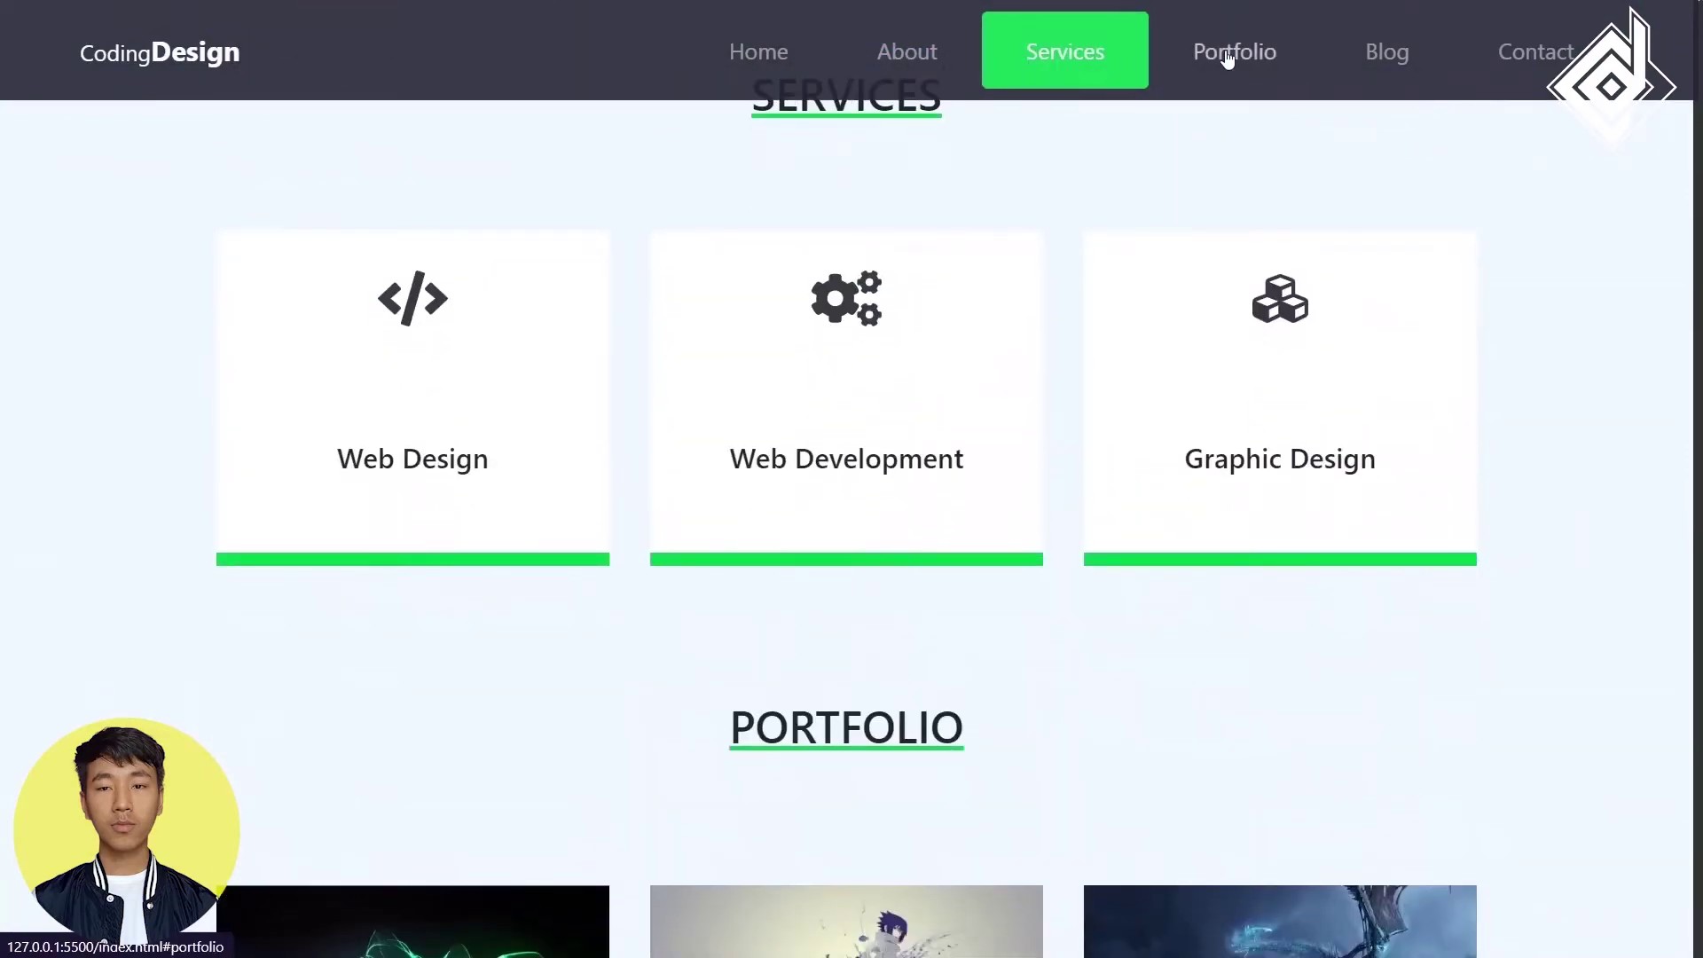
{"action": "left_click", "coordinate": [1227, 54]}
{"action": "left_click", "coordinate": [1530, 52]}
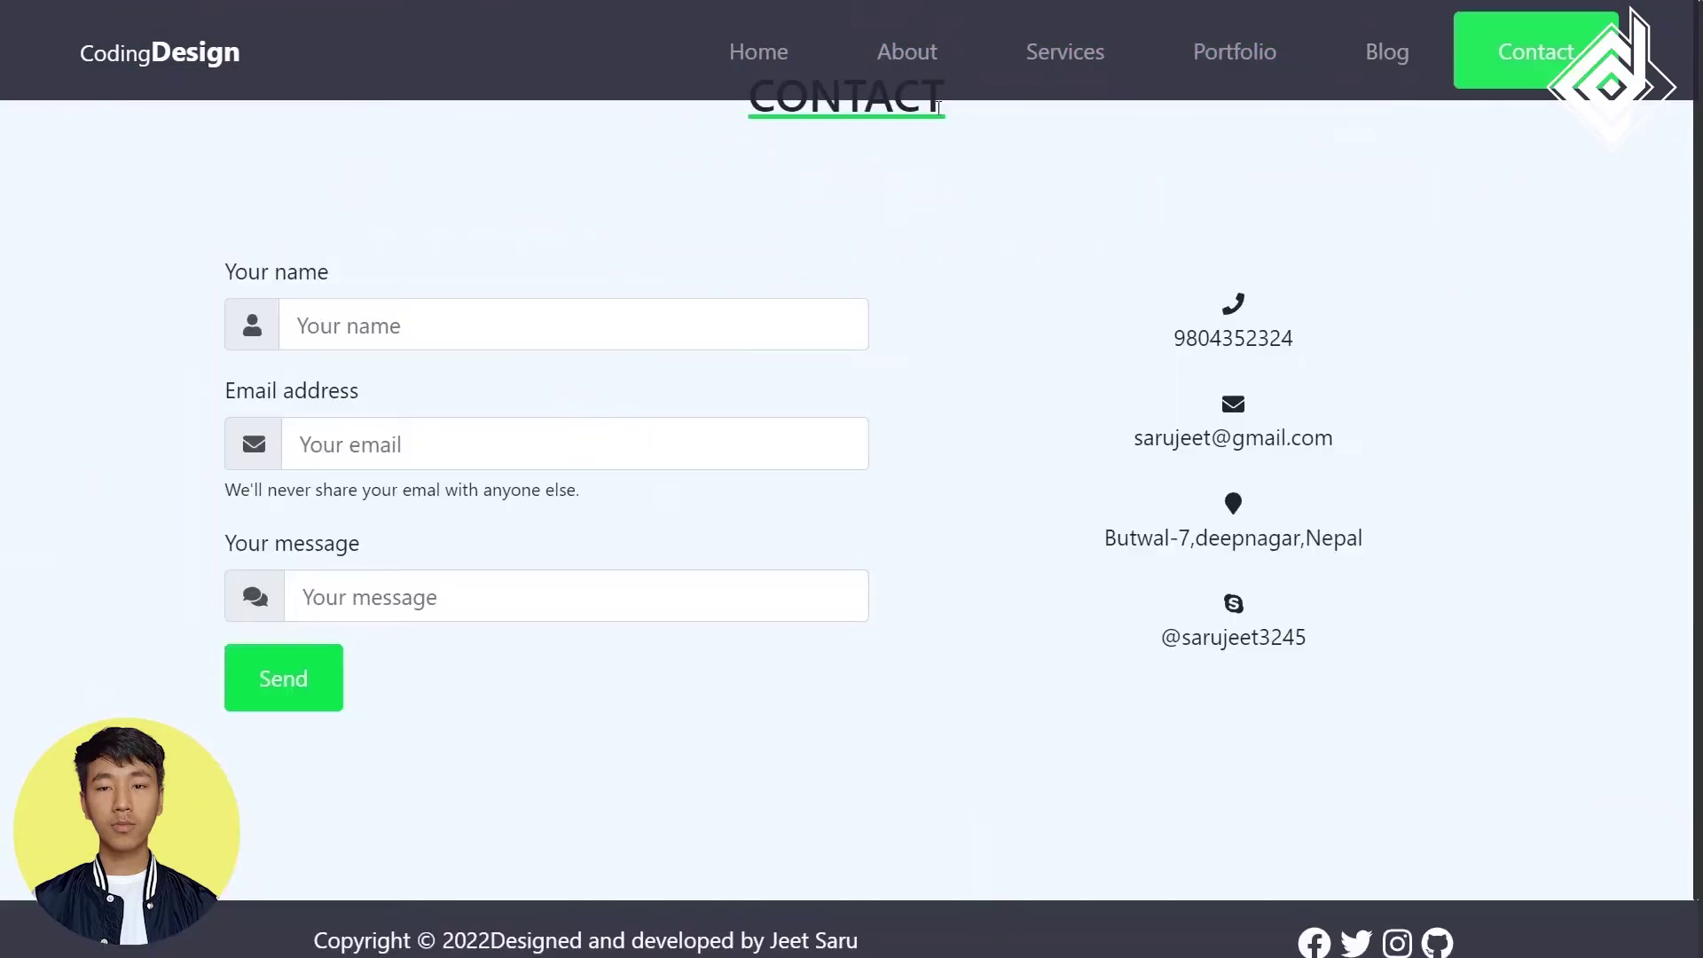
{"action": "left_click", "coordinate": [749, 83]}
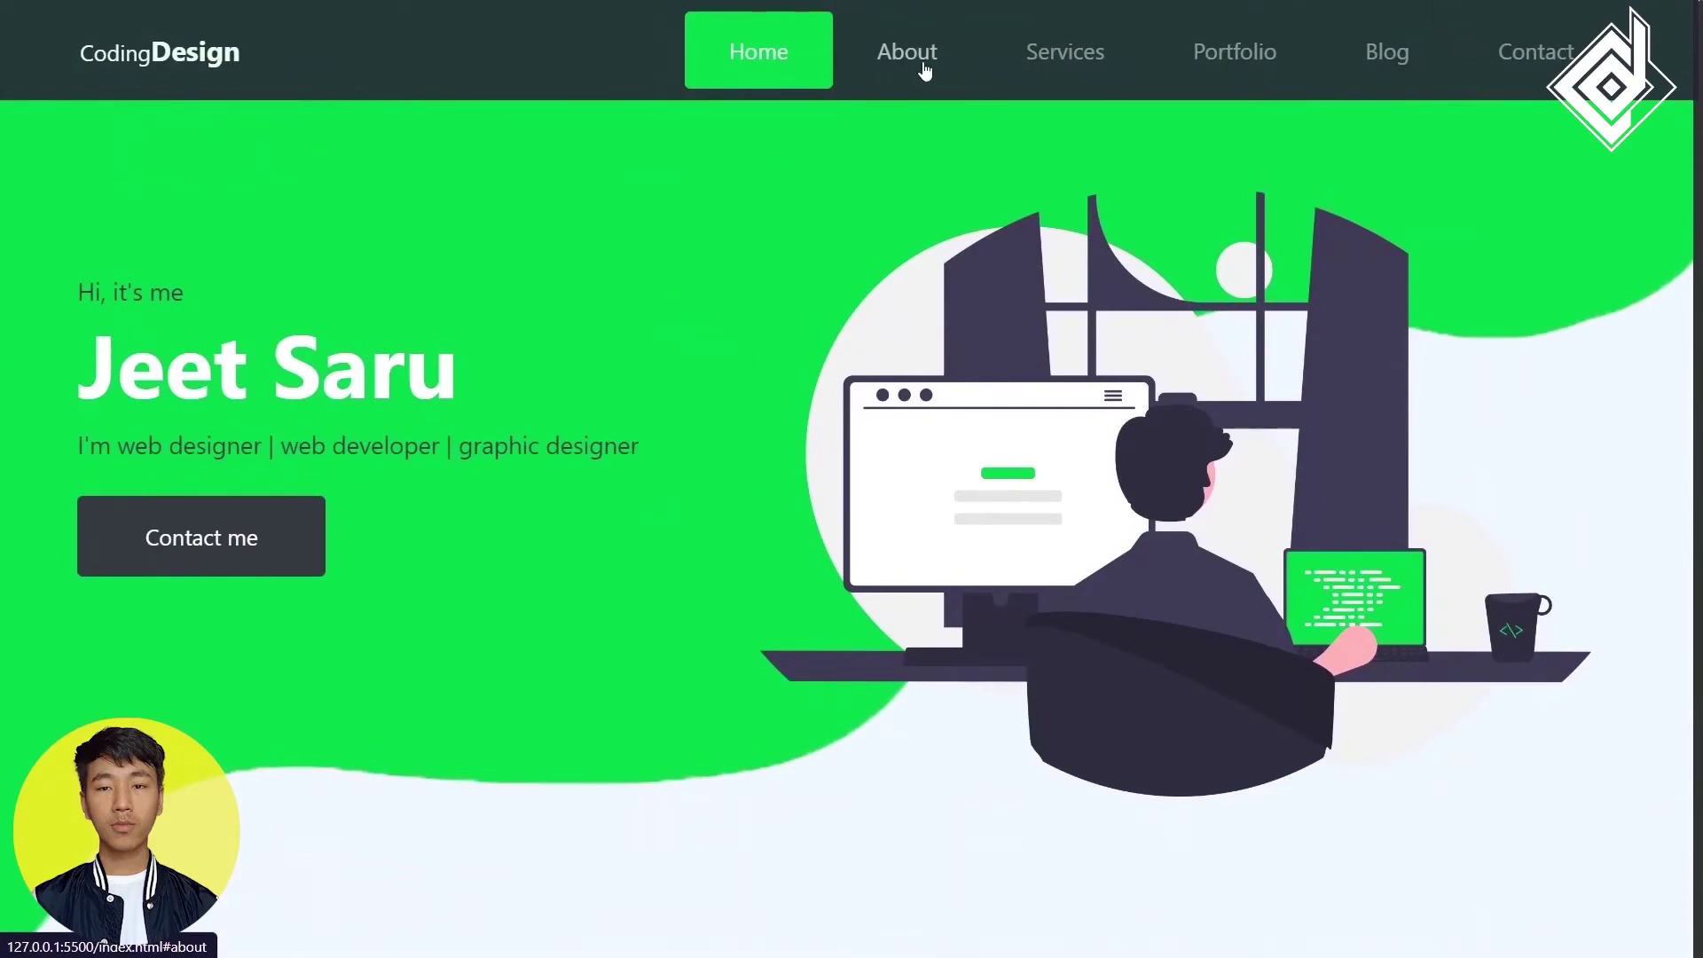
{"action": "left_click", "coordinate": [925, 70]}
{"action": "left_click", "coordinate": [1065, 61]}
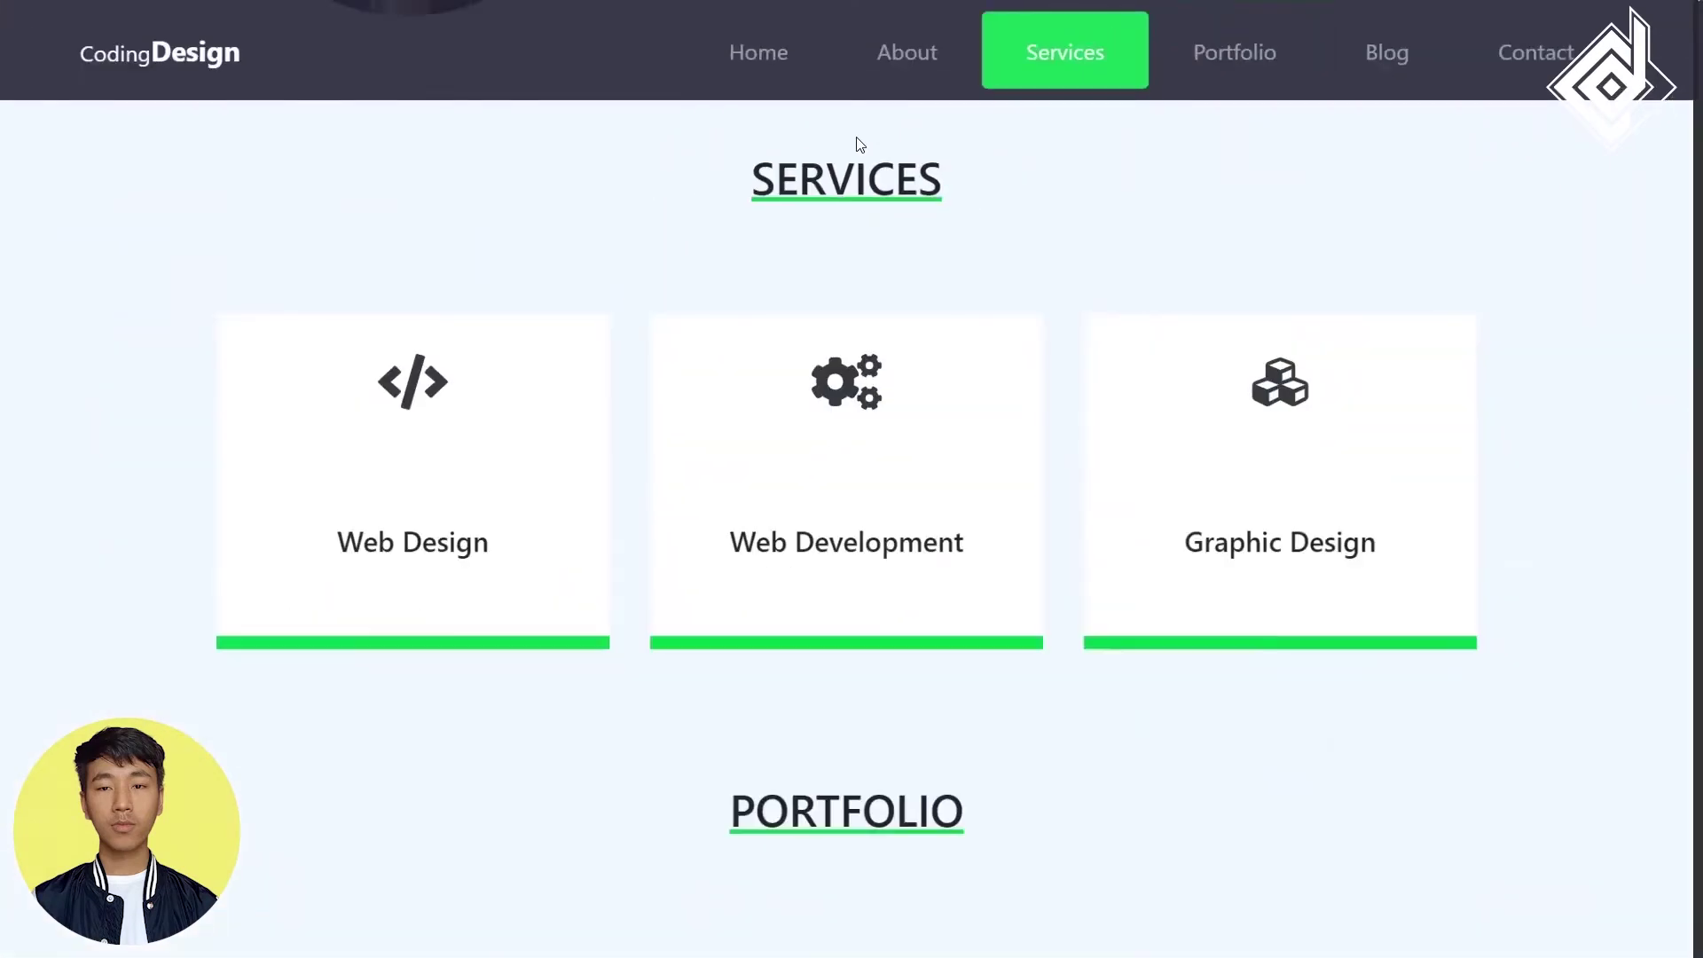
{"action": "left_click", "coordinate": [907, 75]}
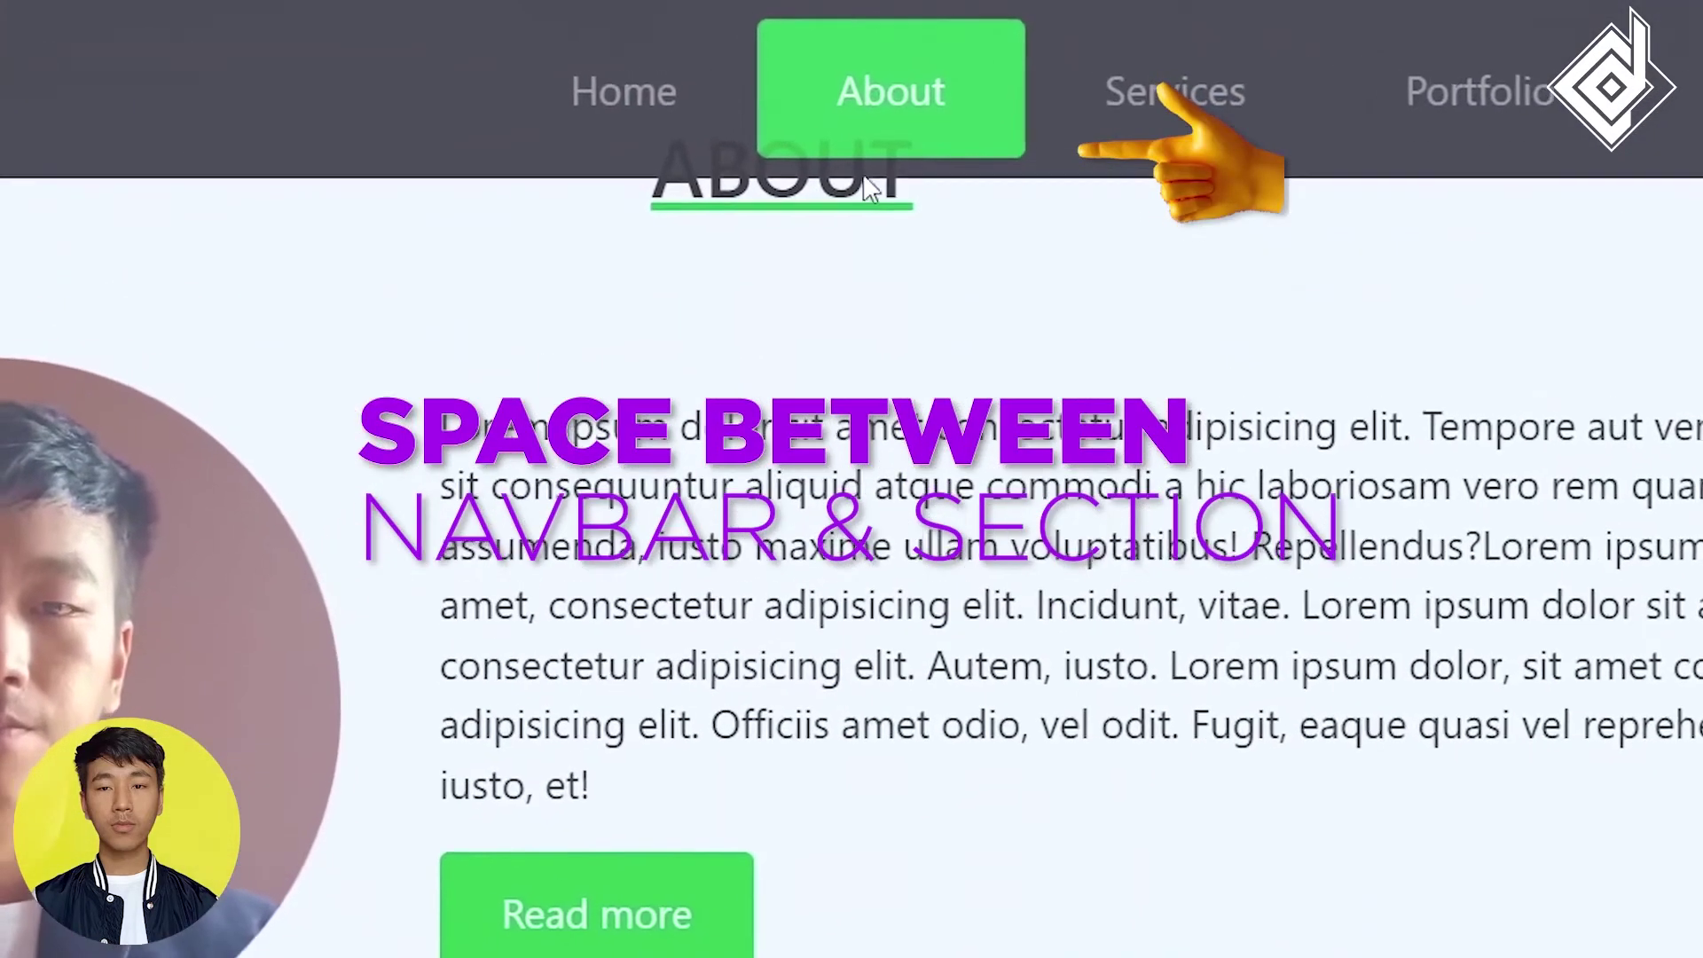
Add 'scroll-padding-top: 4rem;' to the reset rule so headings clear the navbar
{"action": "left_click_drag", "start_coordinate": [981, 191], "coordinate": [894, 207]}
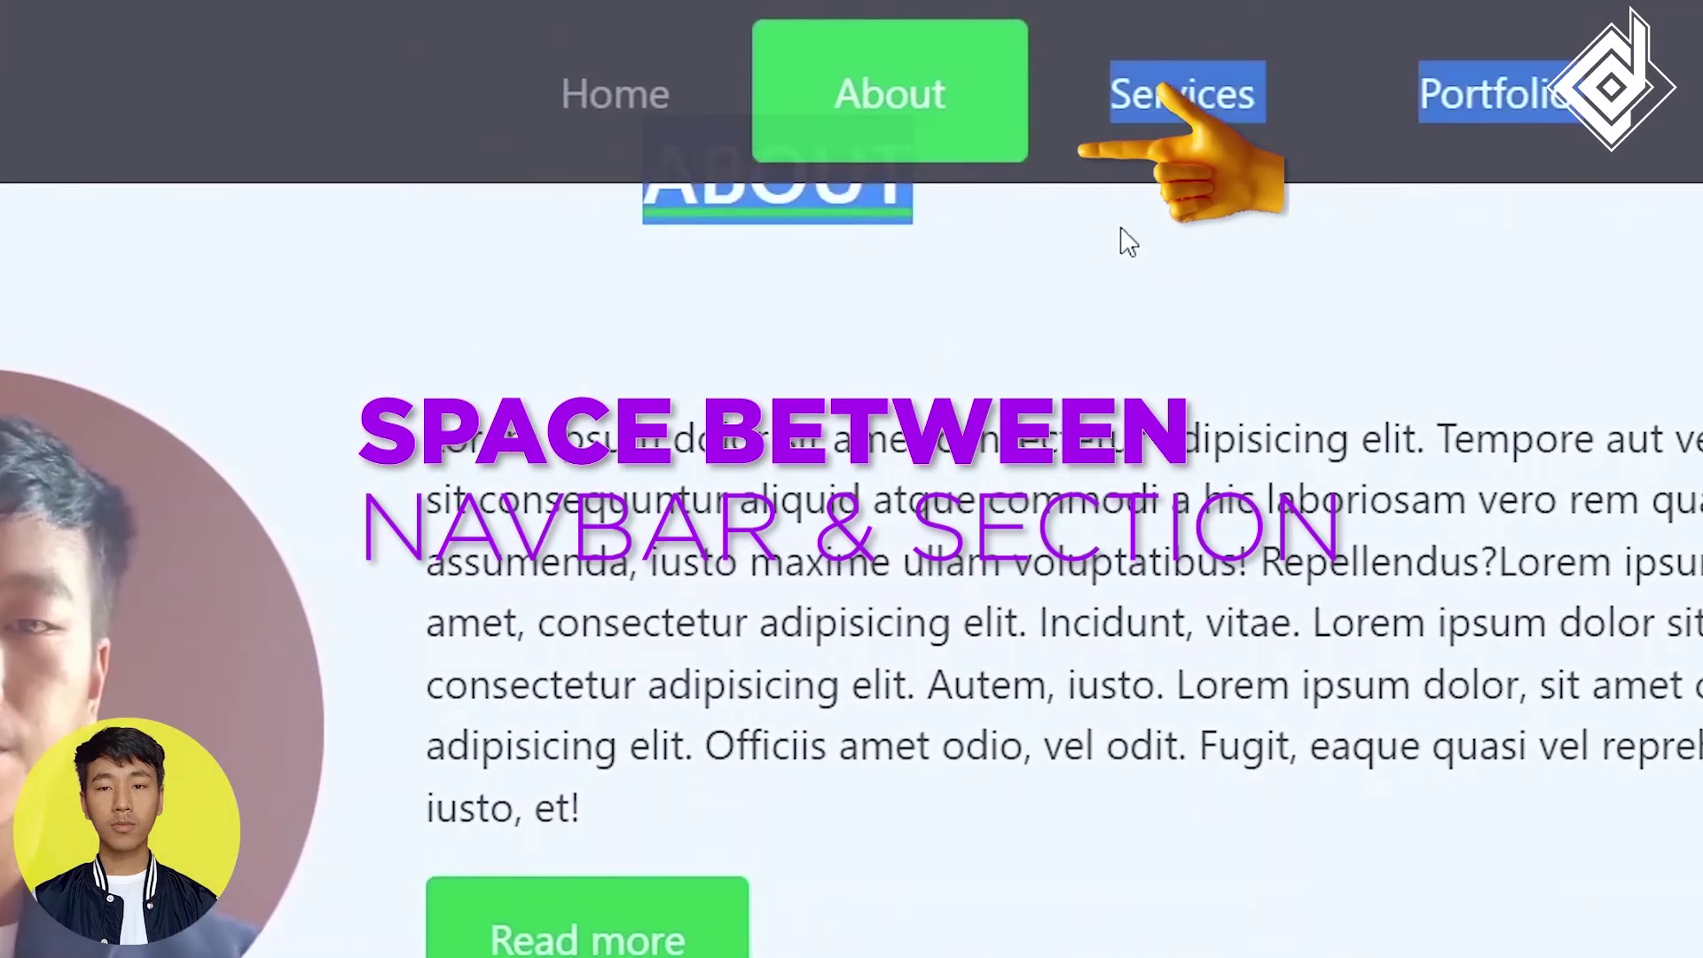
{"action": "left_click", "coordinate": [1138, 190]}
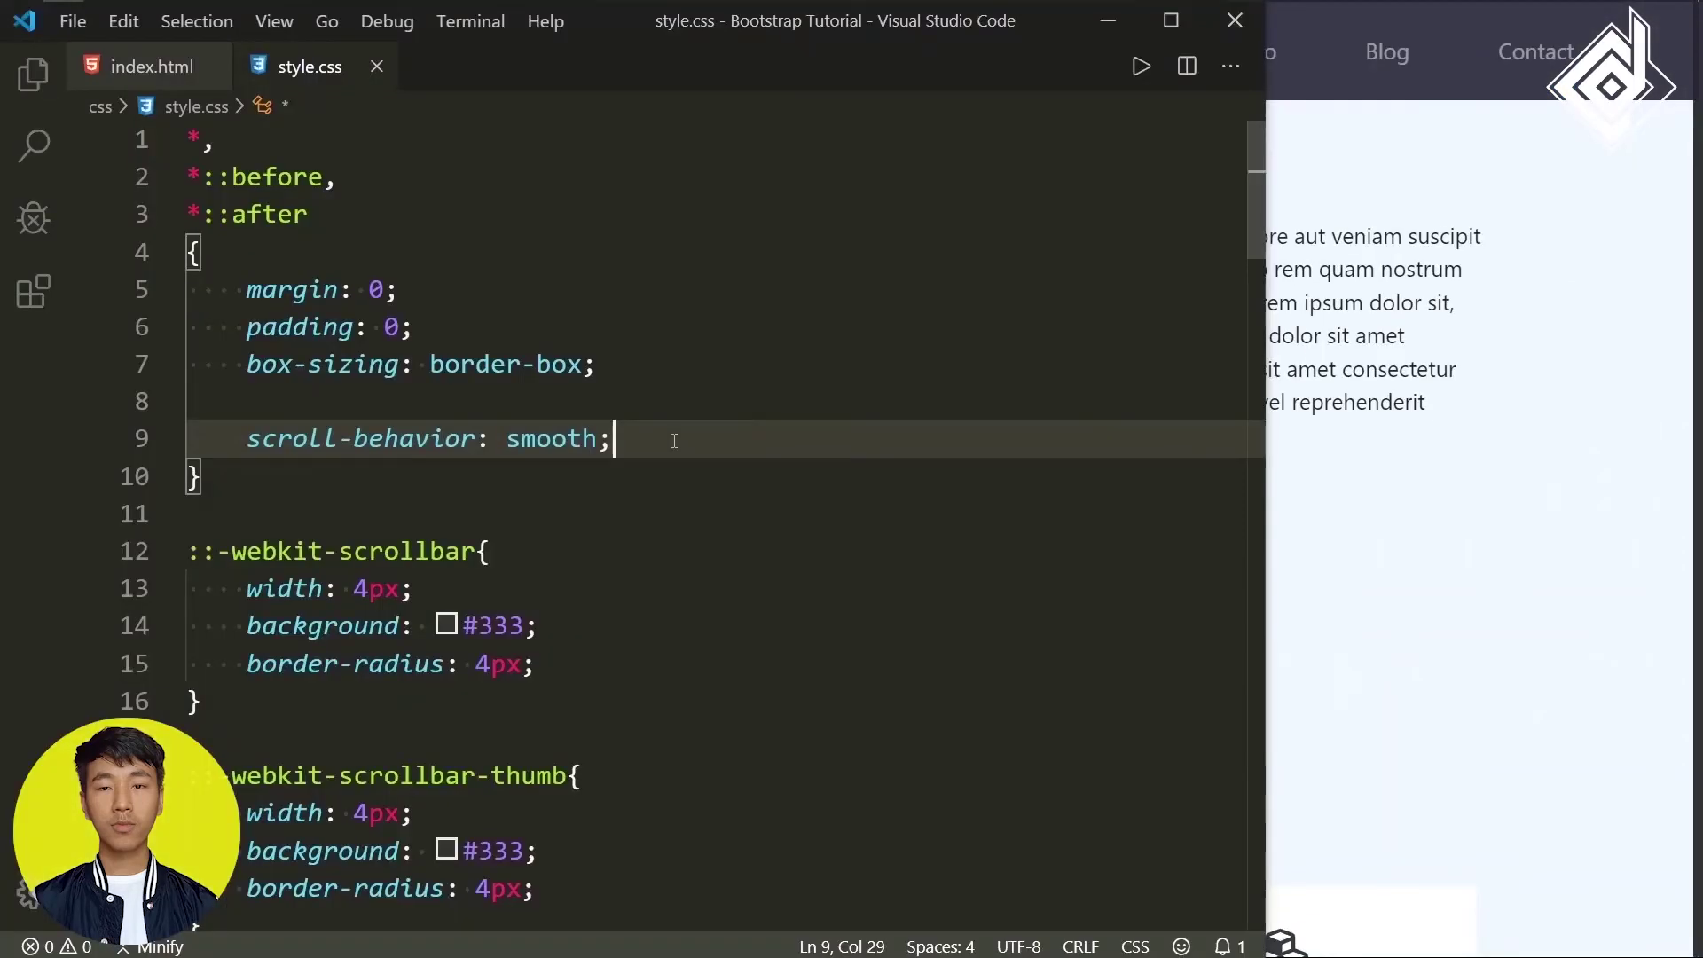
{"action": "key", "text": "Return"}
{"action": "type", "text": "scro"}
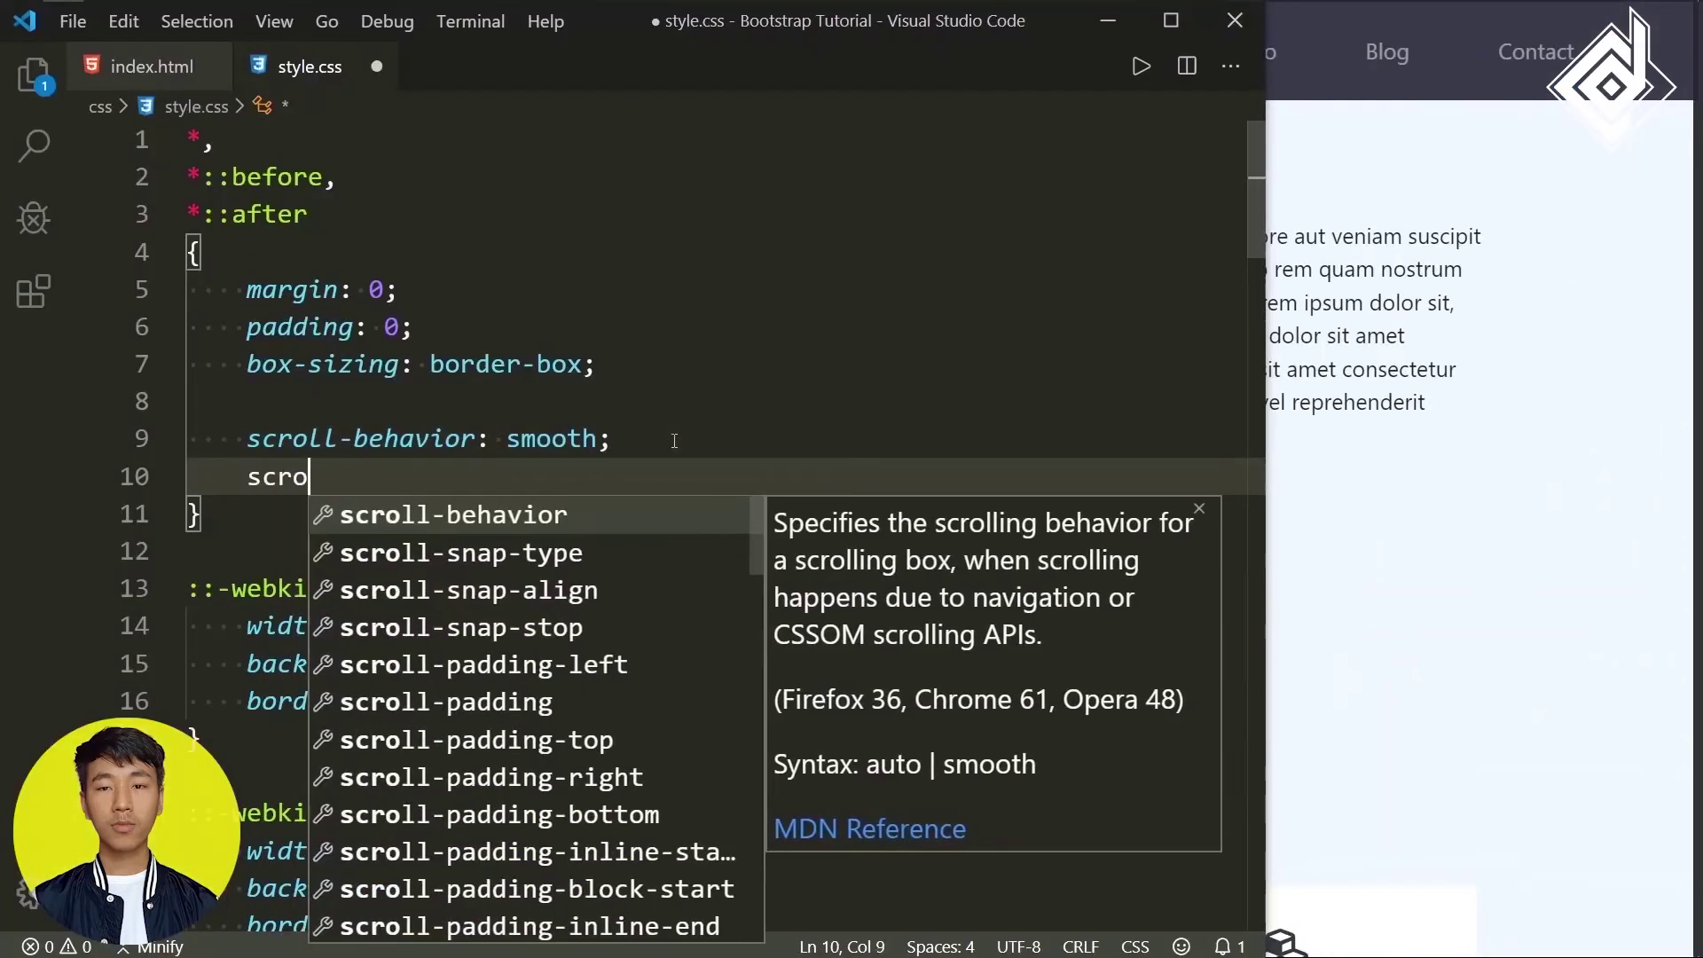
{"action": "type", "text": "ll-paddi"}
{"action": "key", "text": "Return"}
{"action": "type", "text": "4r"}
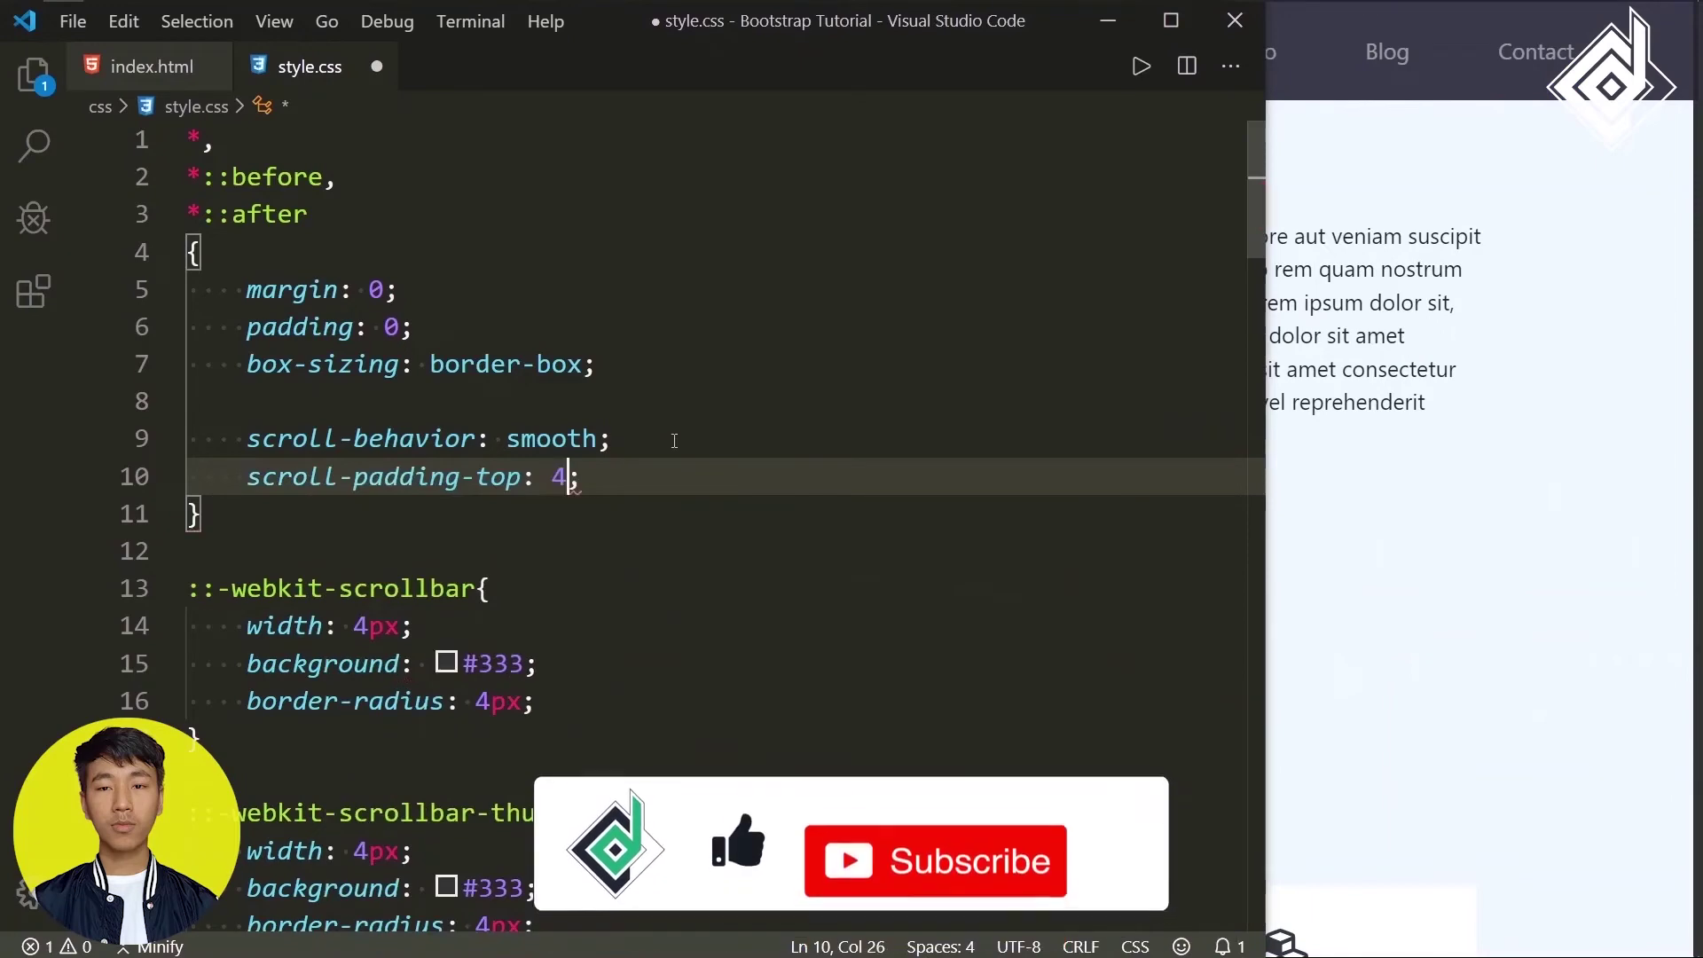
{"action": "type", "text": "em"}
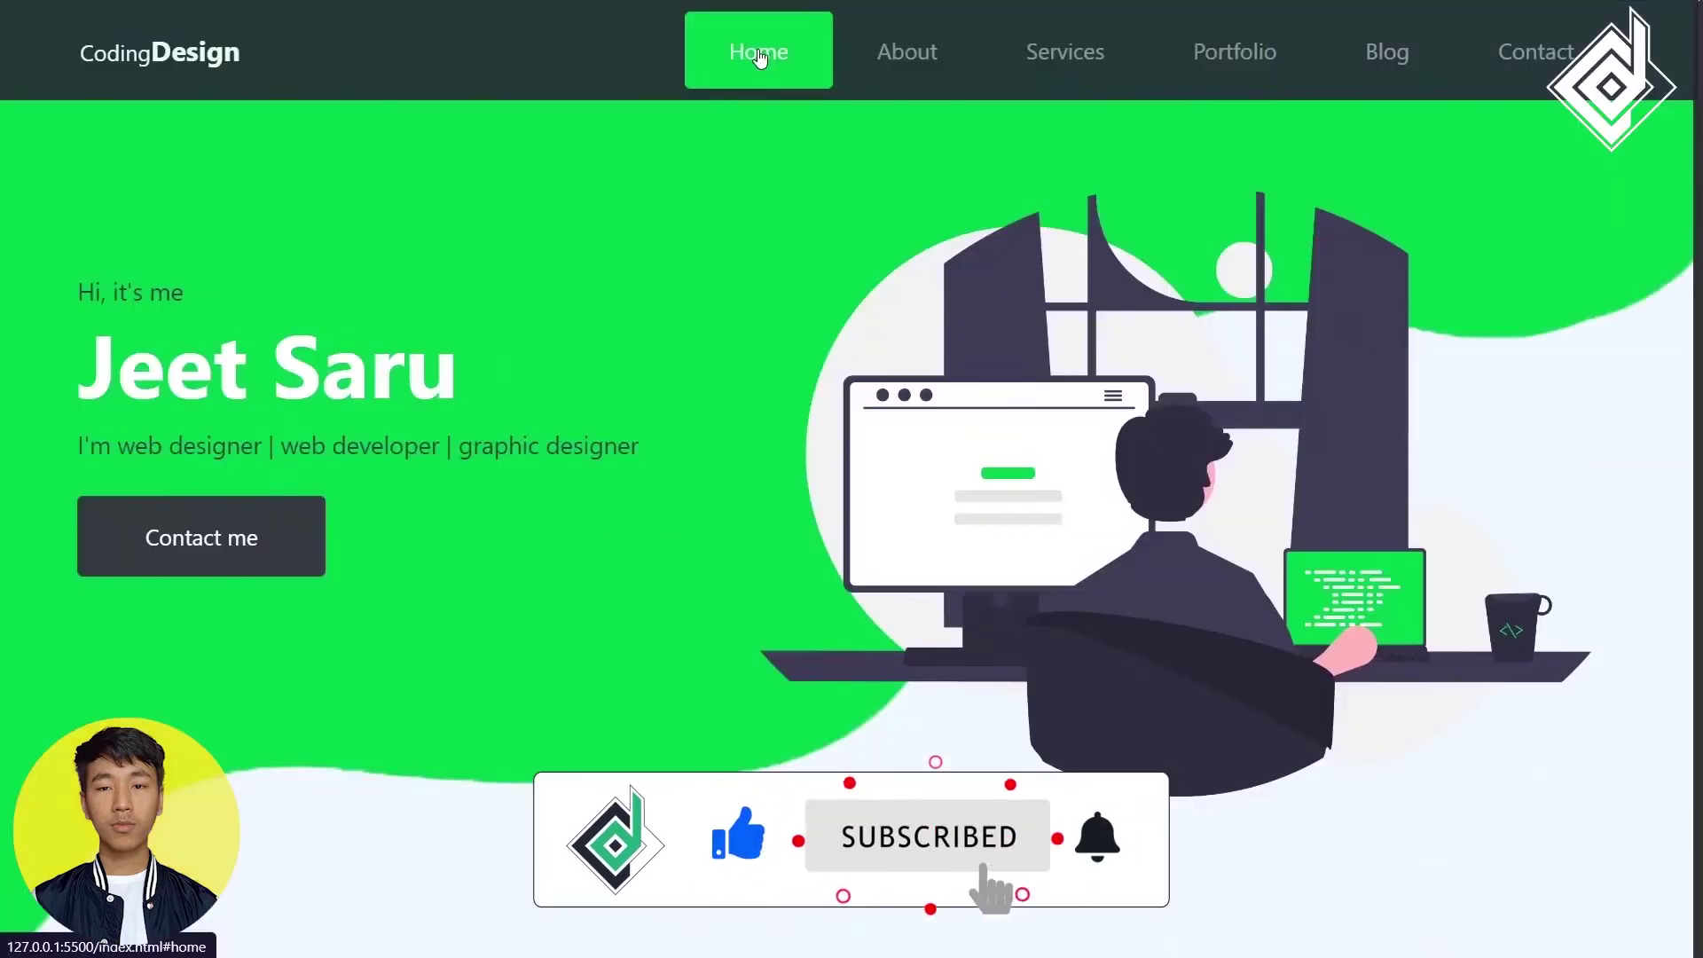
{"action": "left_click", "coordinate": [928, 69]}
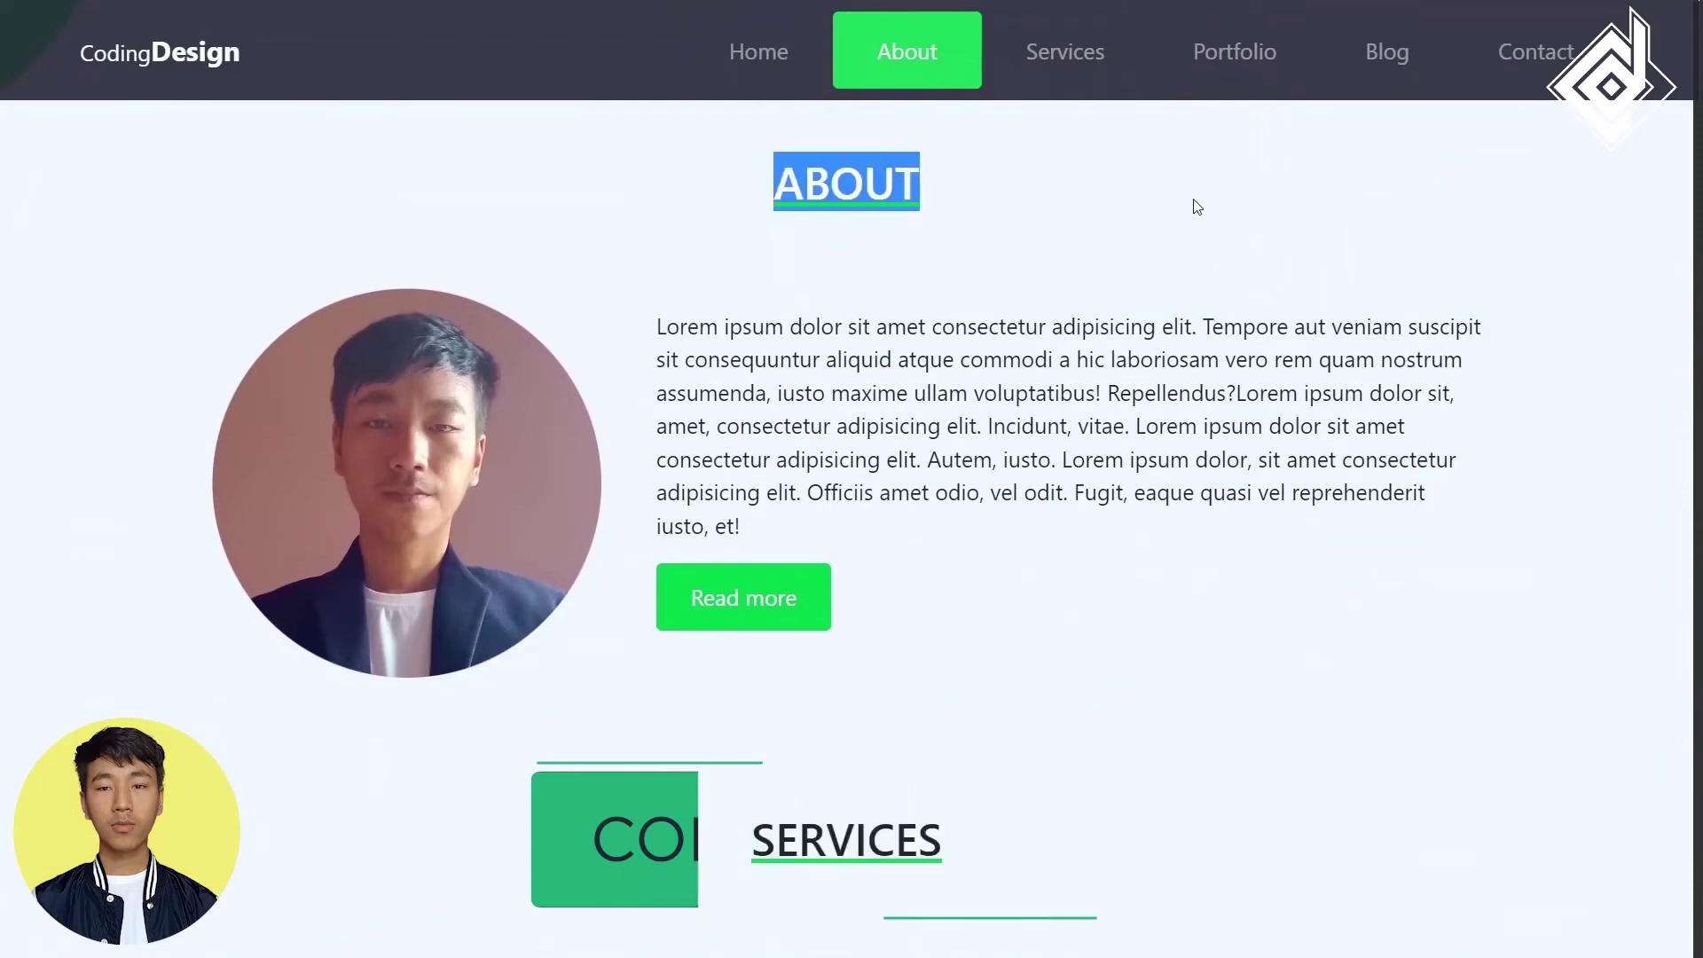
{"action": "left_click", "coordinate": [1105, 200]}
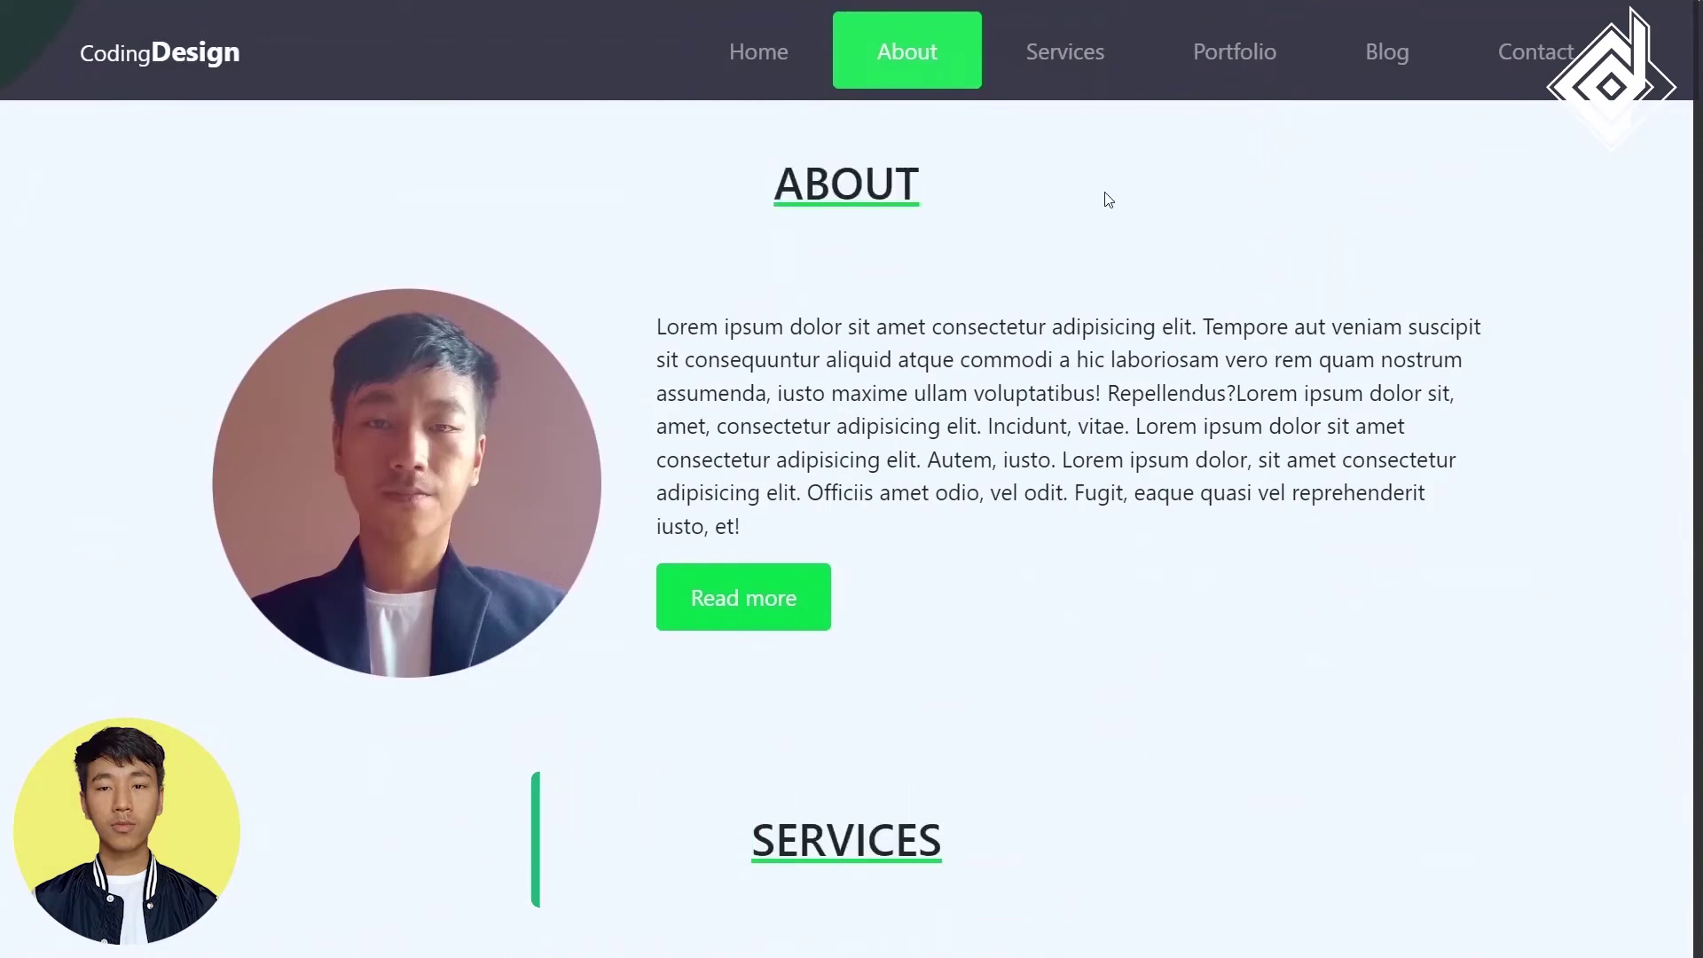
{"action": "left_click", "coordinate": [1069, 60]}
{"action": "left_click", "coordinate": [1216, 70]}
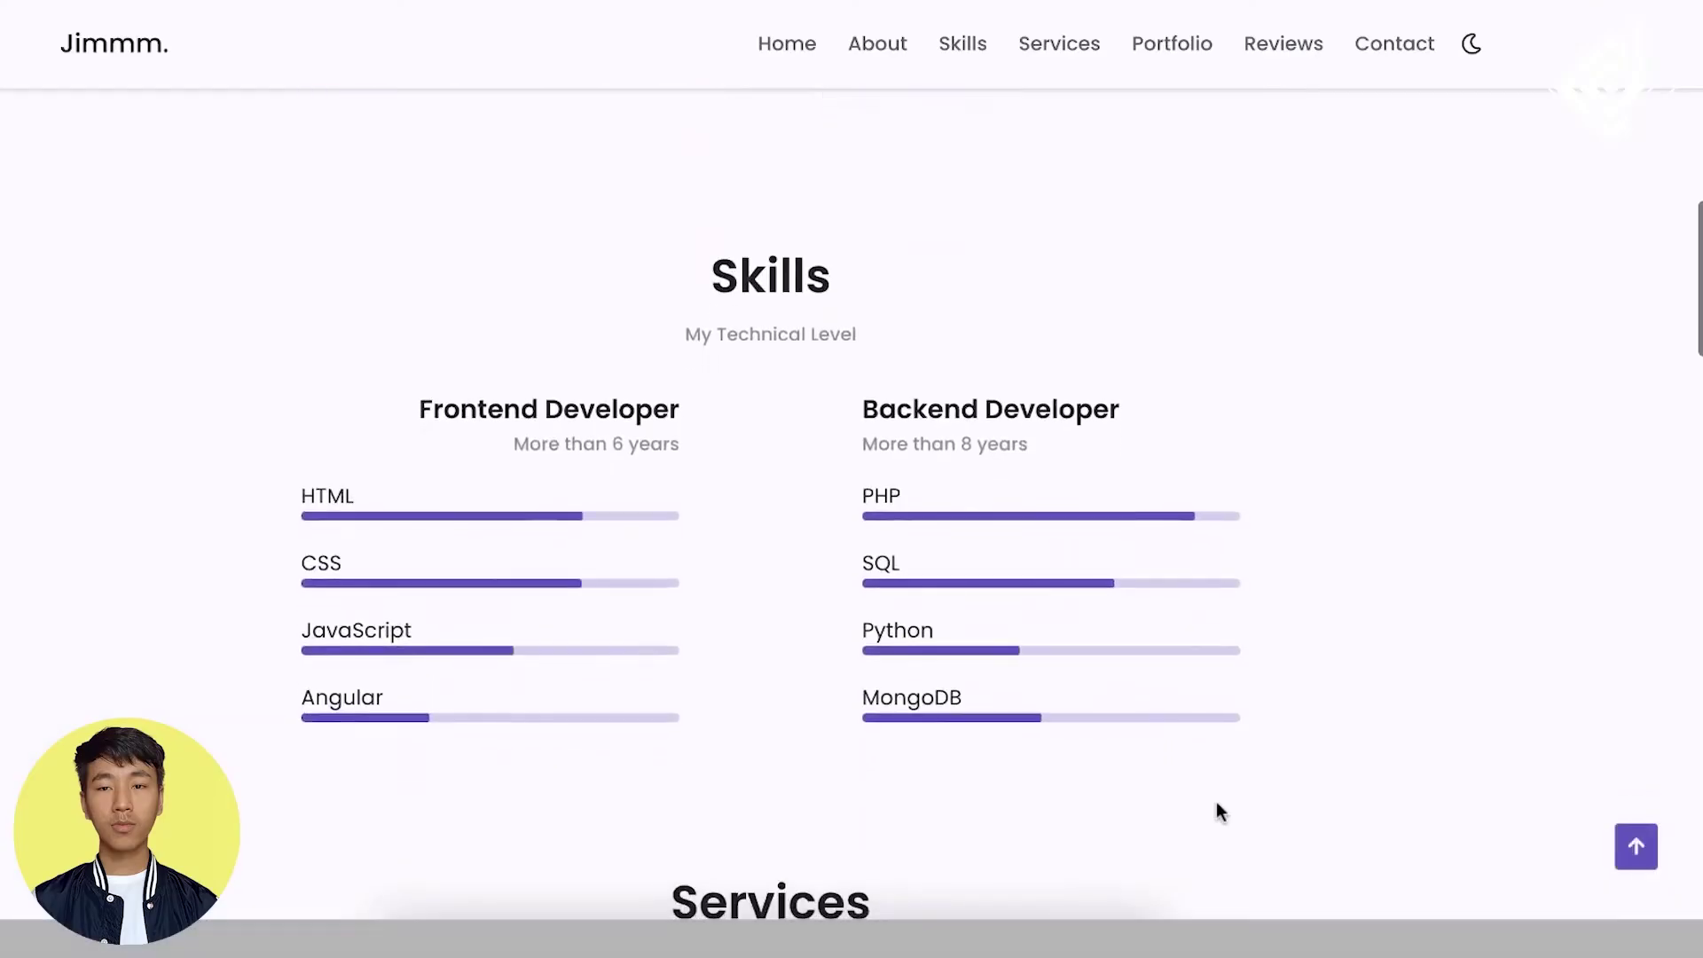
{"action": "scroll", "coordinate": [1216, 811], "scroll_direction": "down", "scroll_amount": 2}
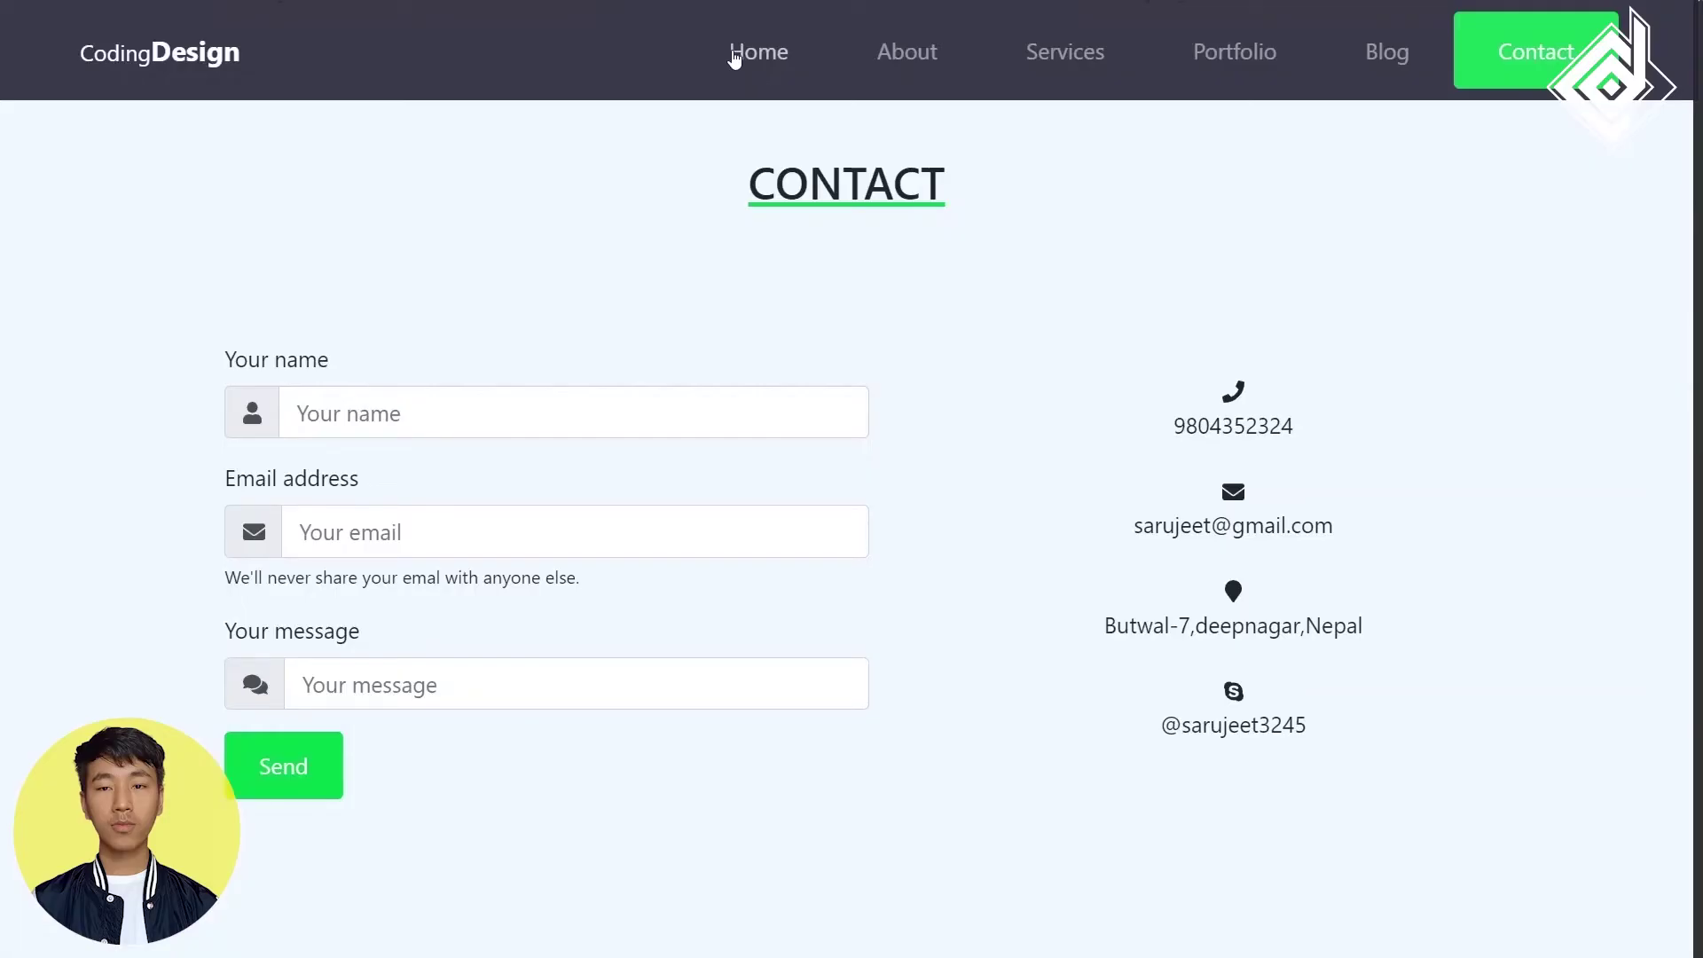
{"action": "left_click", "coordinate": [733, 56]}
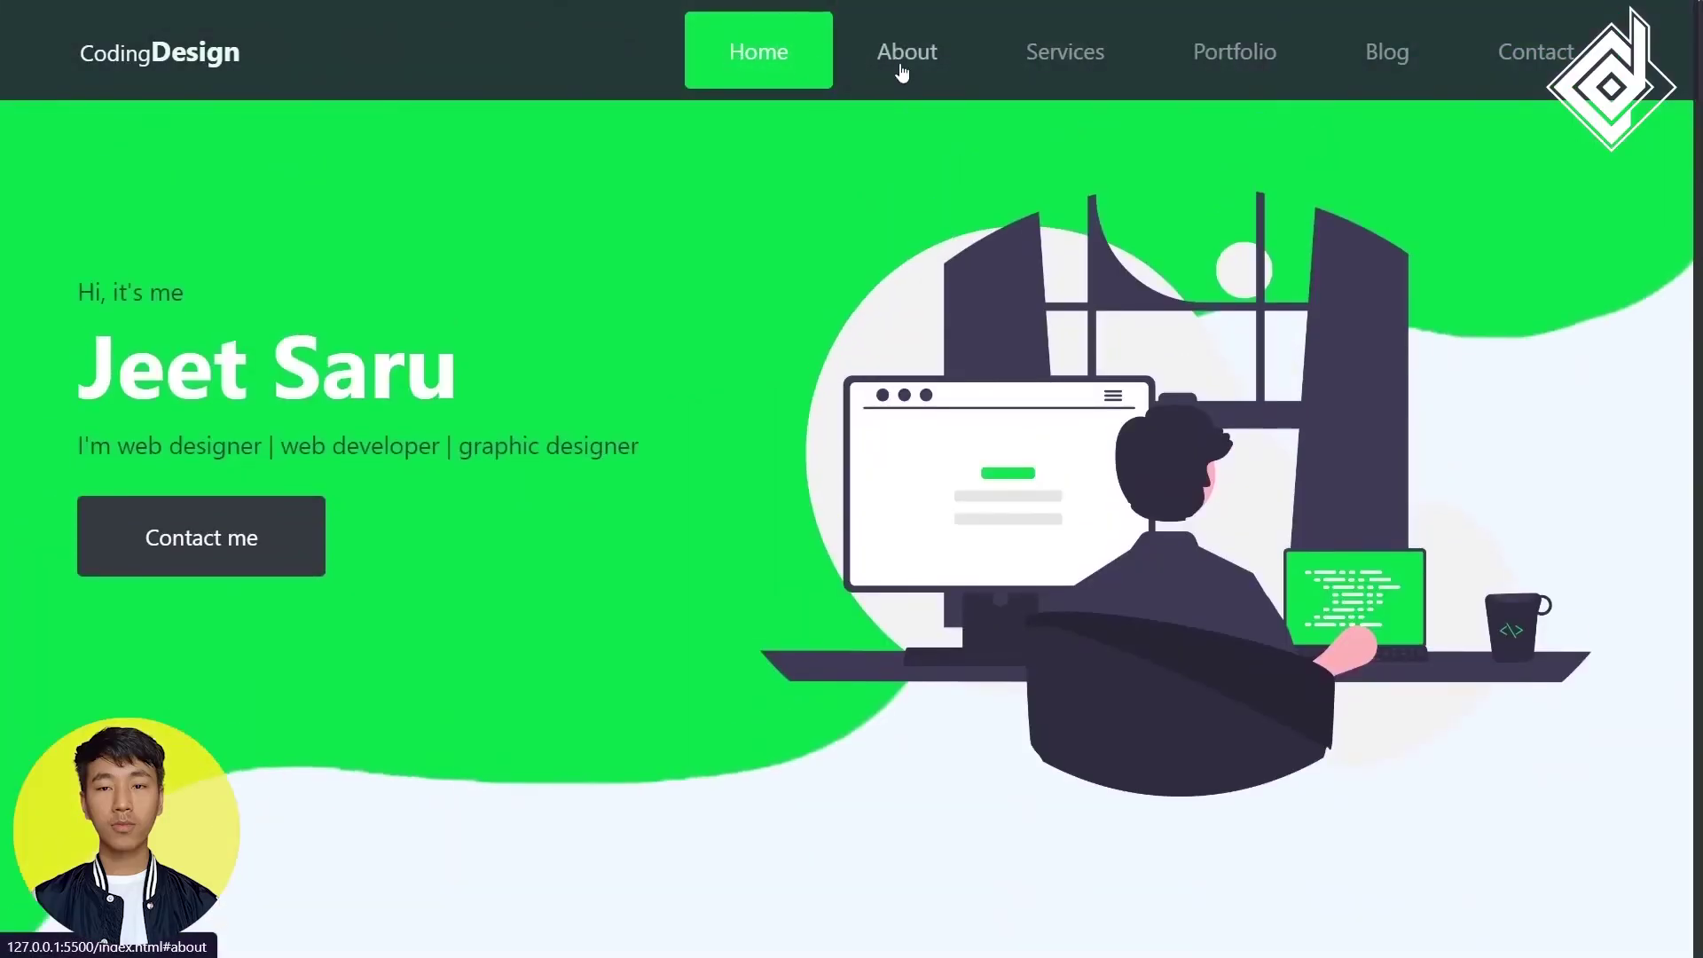
Jump through About, Services, Portfolio, Blog and Contact, each heading landing below the navbar
{"action": "left_click", "coordinate": [900, 72]}
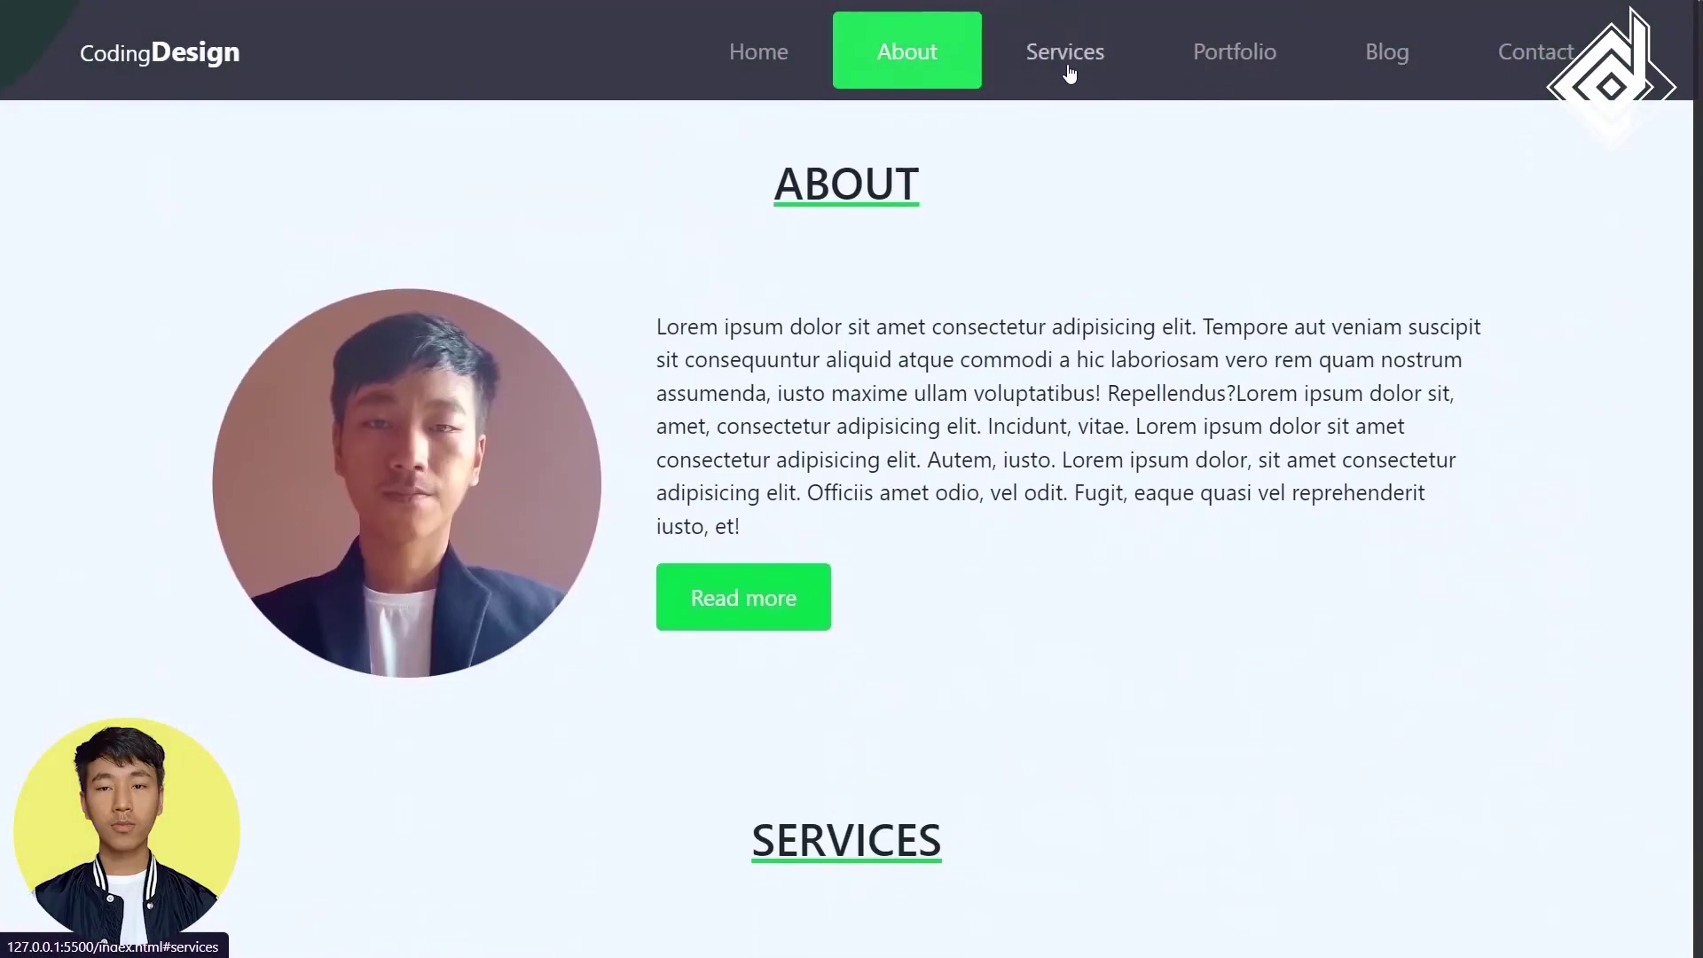
{"action": "left_click", "coordinate": [1071, 67]}
{"action": "left_click", "coordinate": [1213, 72]}
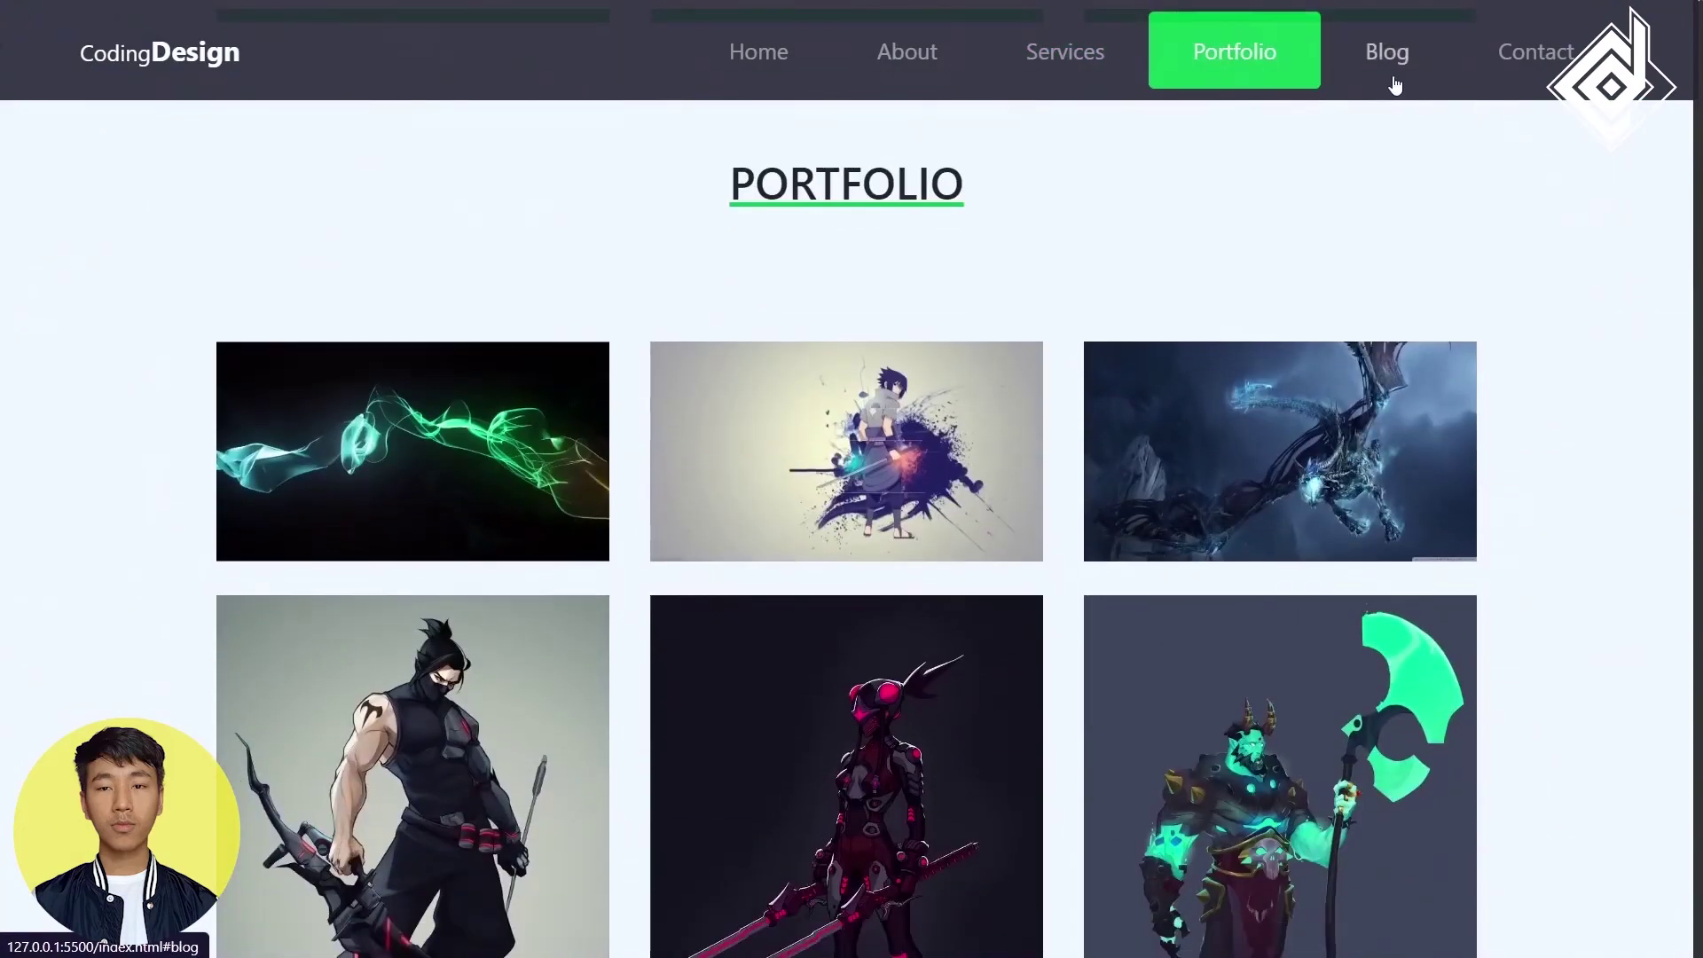
{"action": "left_click", "coordinate": [1393, 74]}
{"action": "left_click", "coordinate": [1544, 60]}
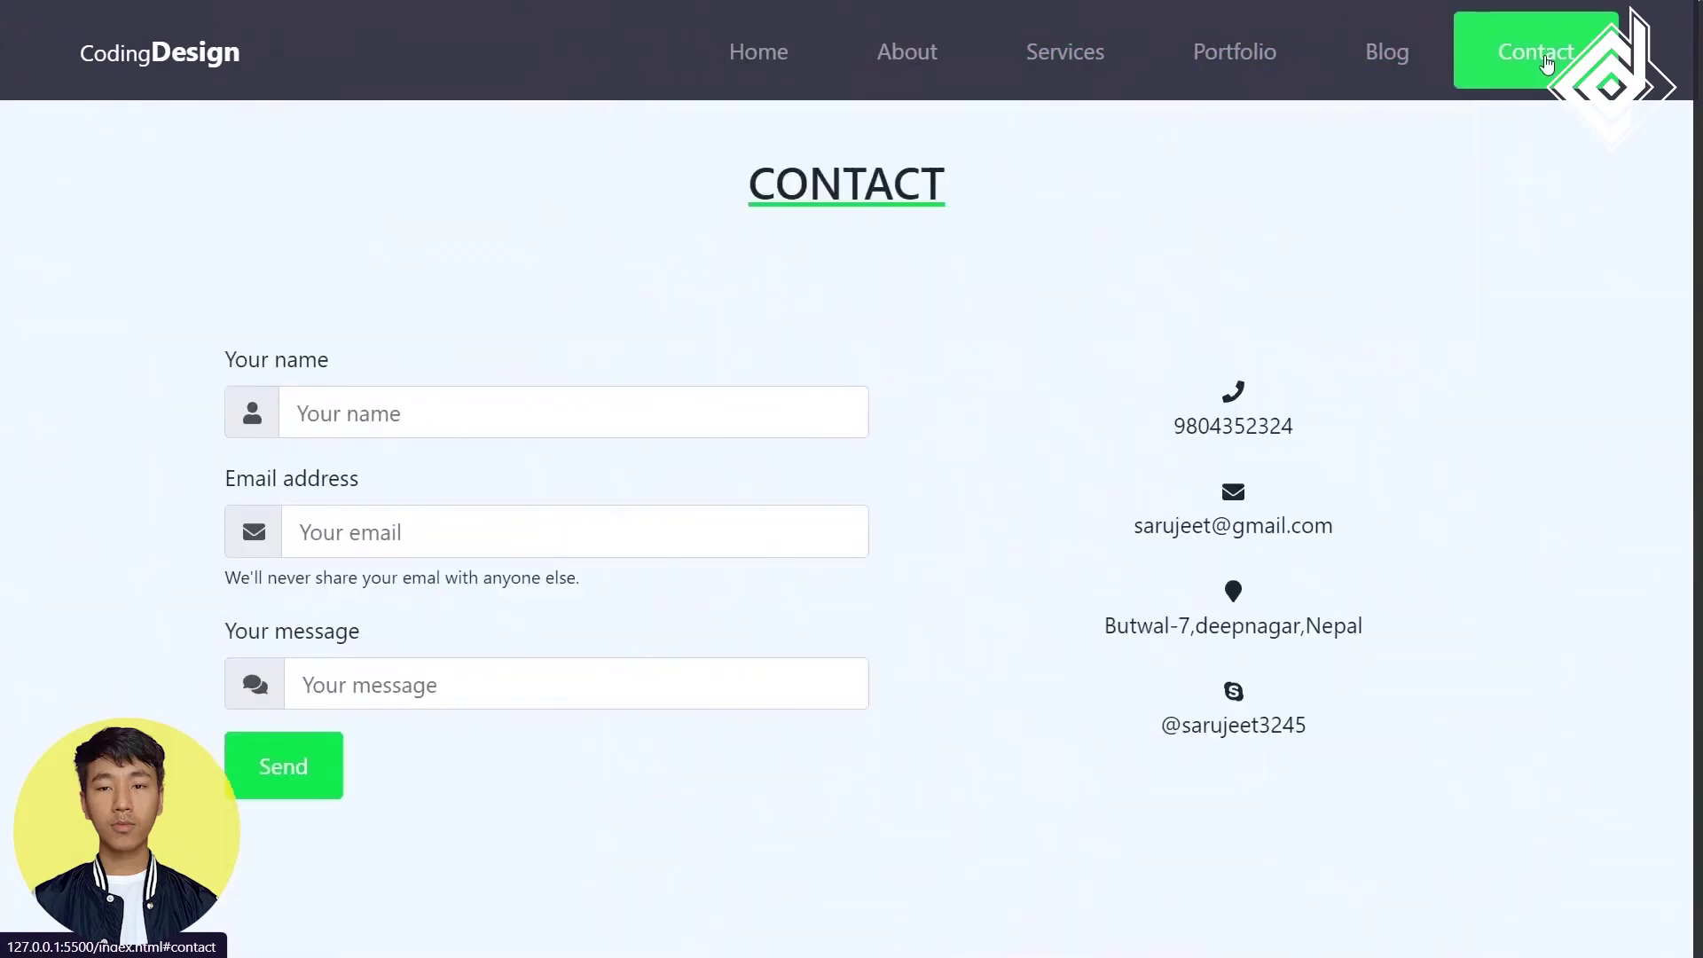